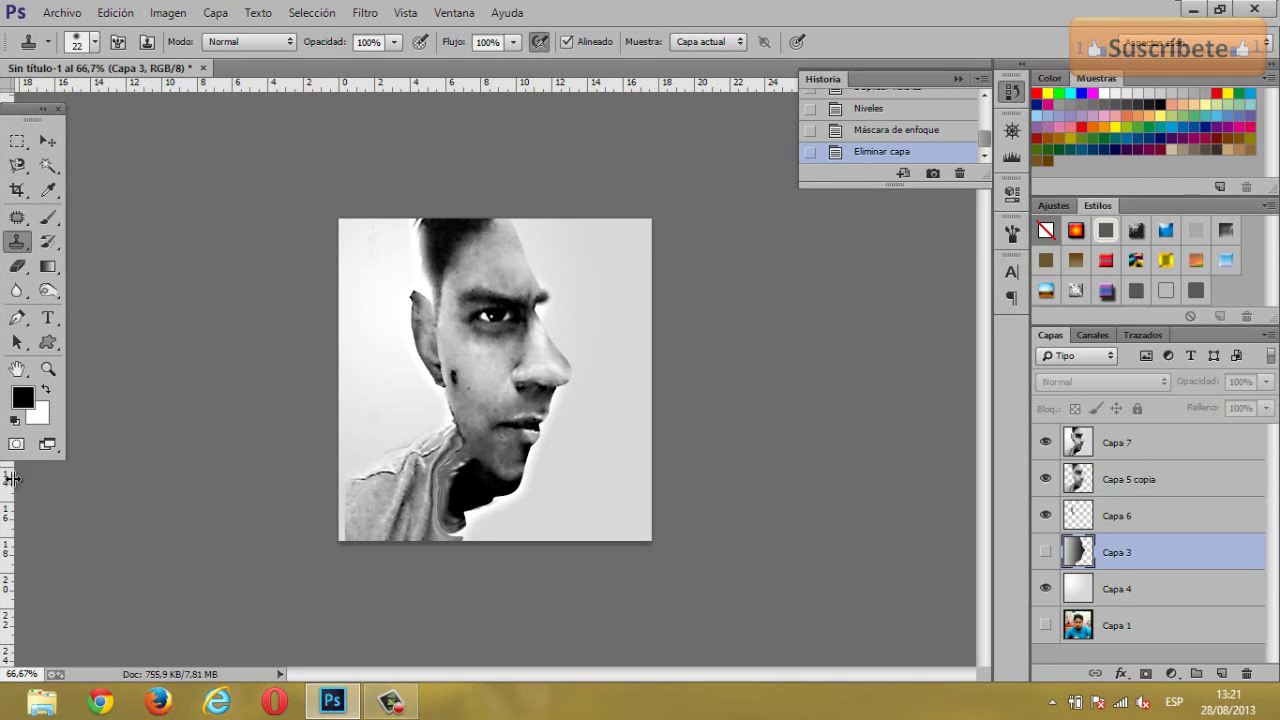
- Toggle Capa 6, Capa 7 and the Capa 3 silhouette on and off to compare the face layers
drag(10, 485, 6, 500)
click(1044, 508)
click(1045, 442)
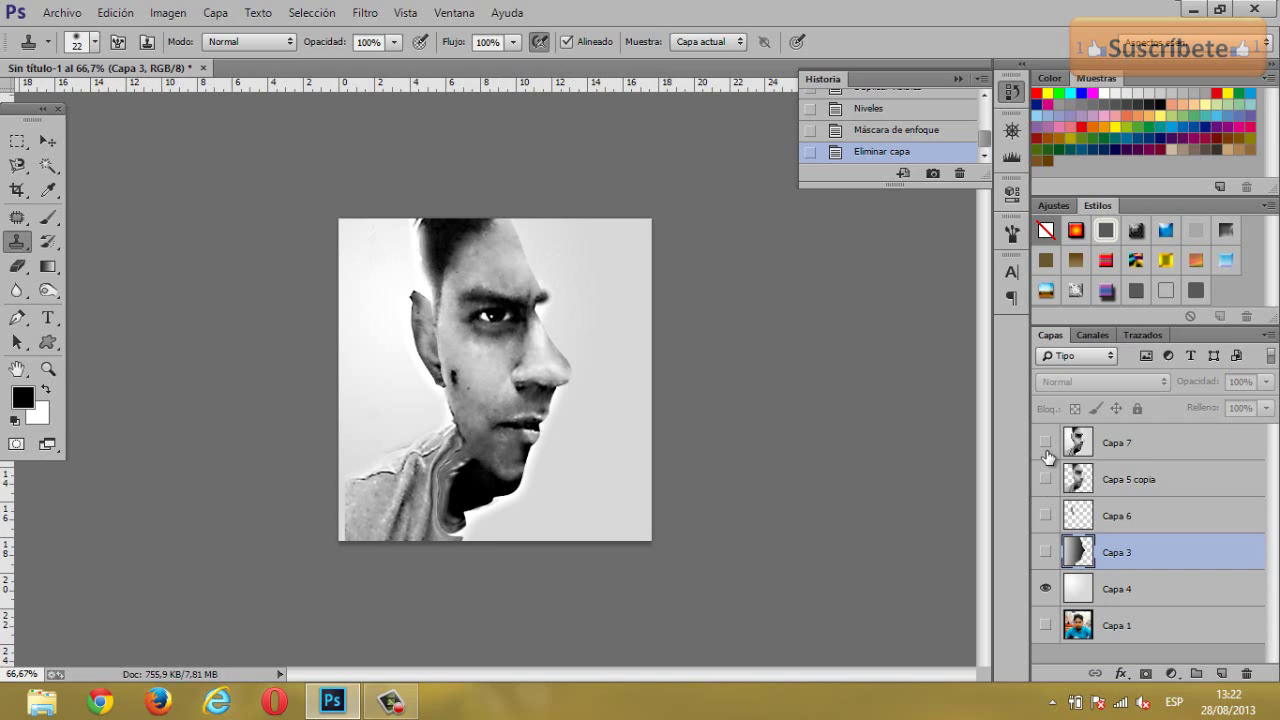
click(1045, 552)
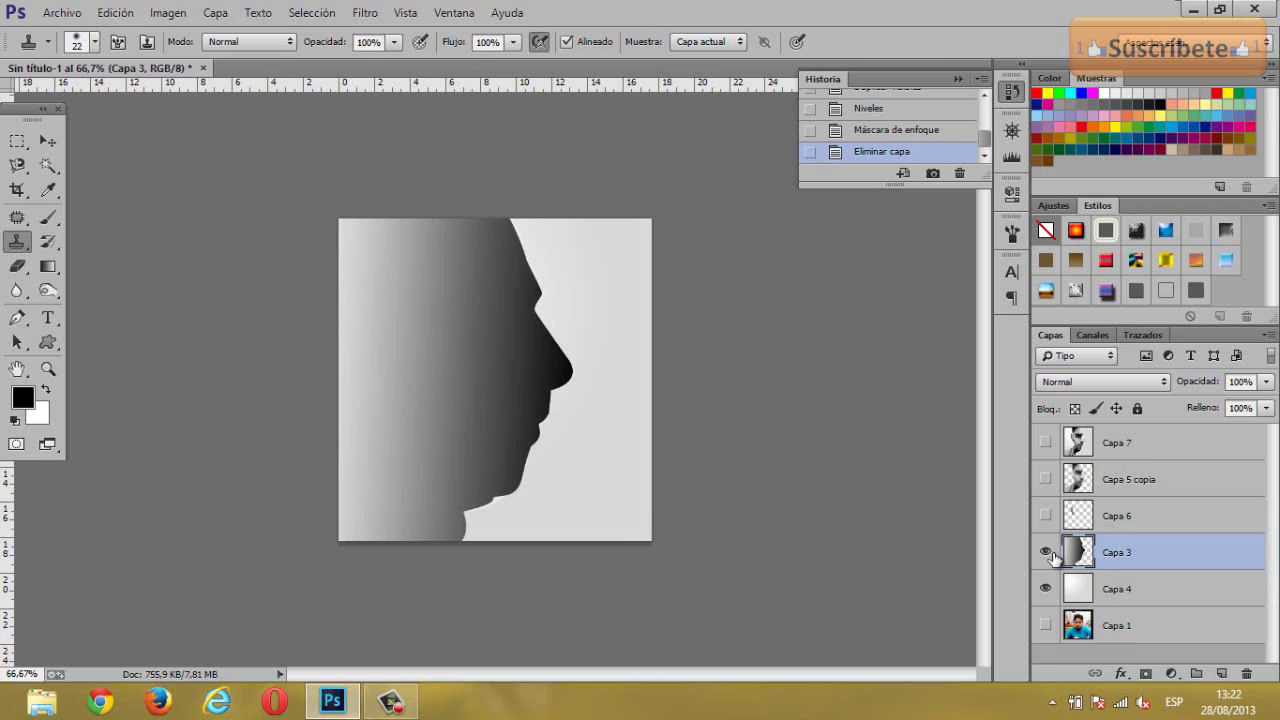
click(1046, 446)
click(1046, 444)
click(1046, 442)
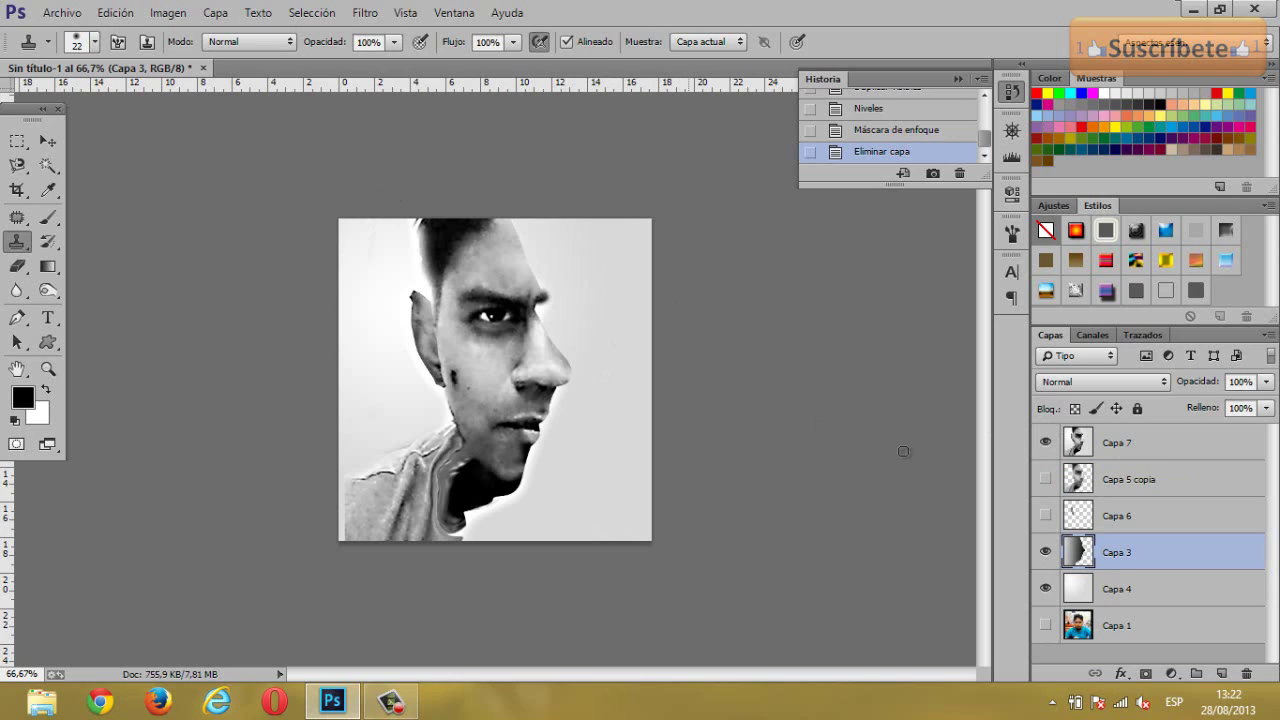
click(1046, 443)
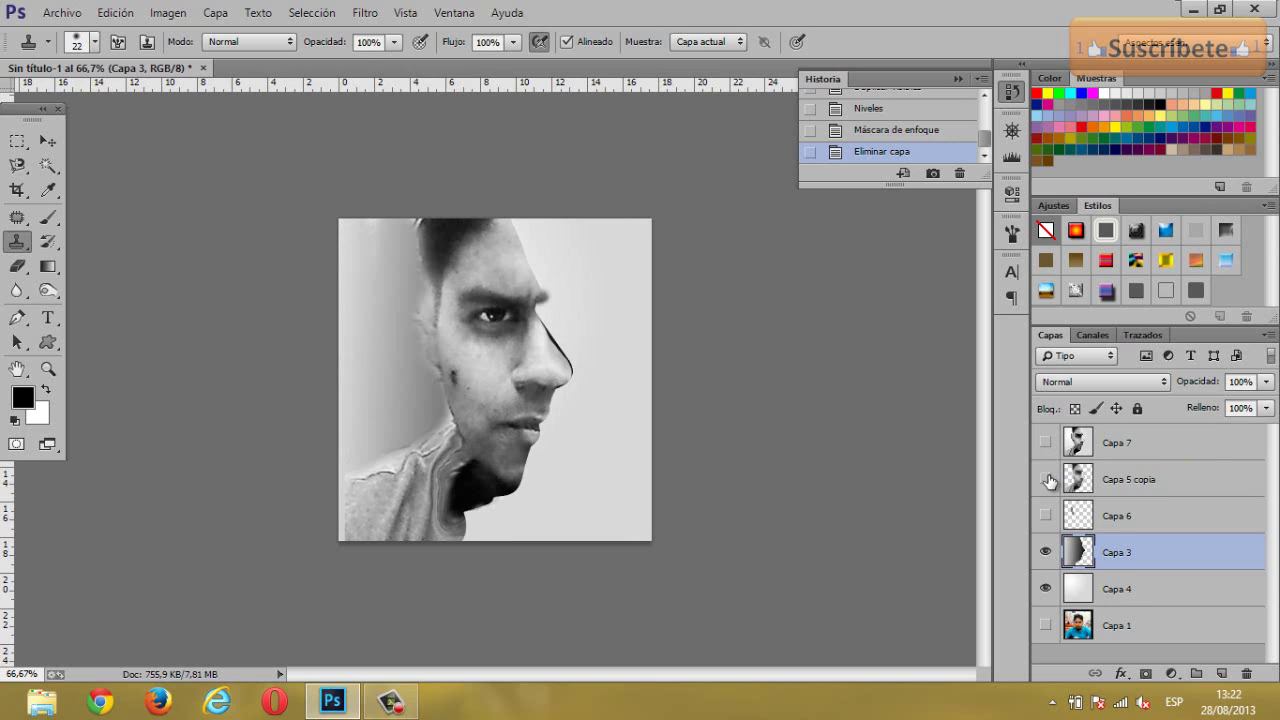
- Hide Capa 5 copia, Capa 3 and Capa 4, leaving only Capa 1 visible and active
click(1045, 479)
click(1045, 552)
click(1044, 589)
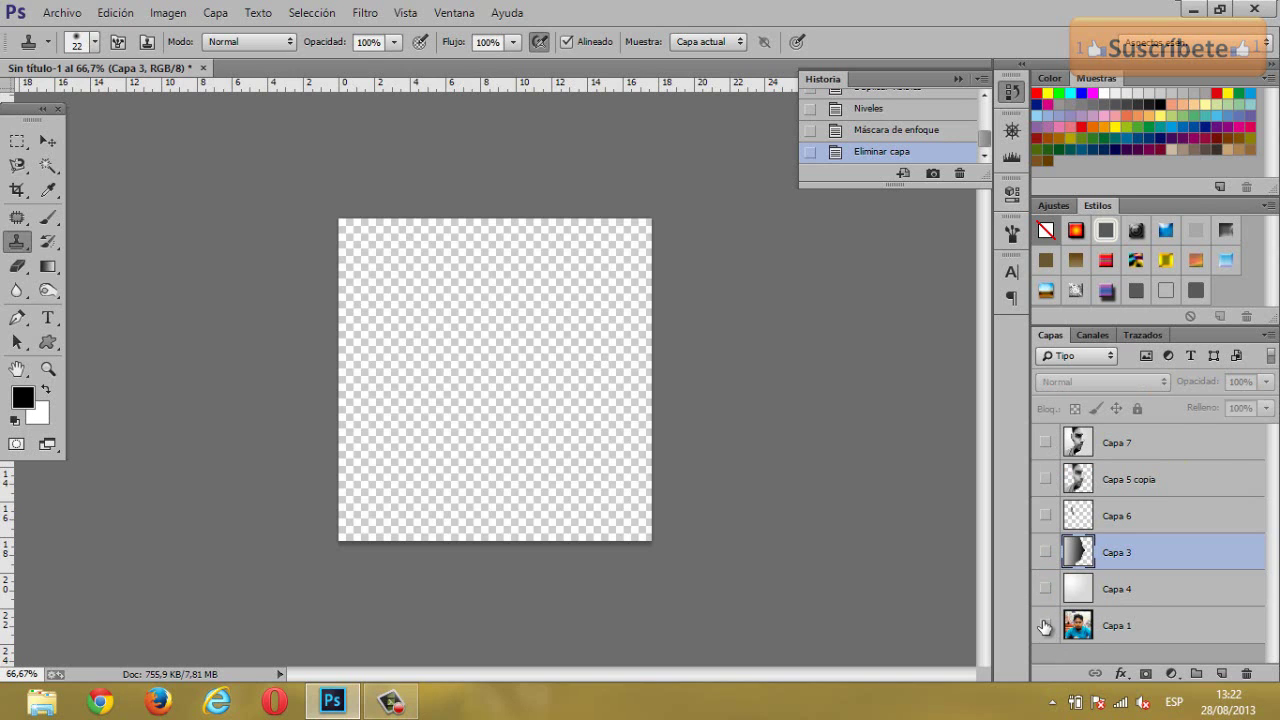
click(1045, 625)
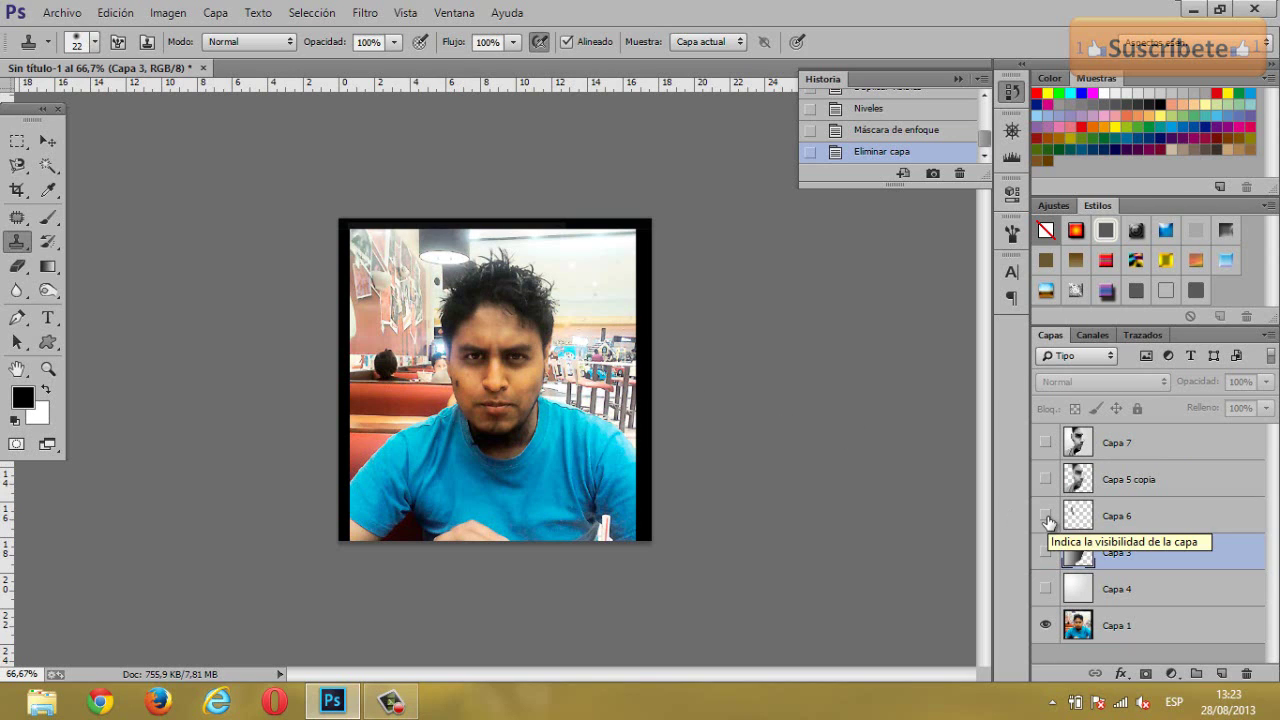
click(1045, 516)
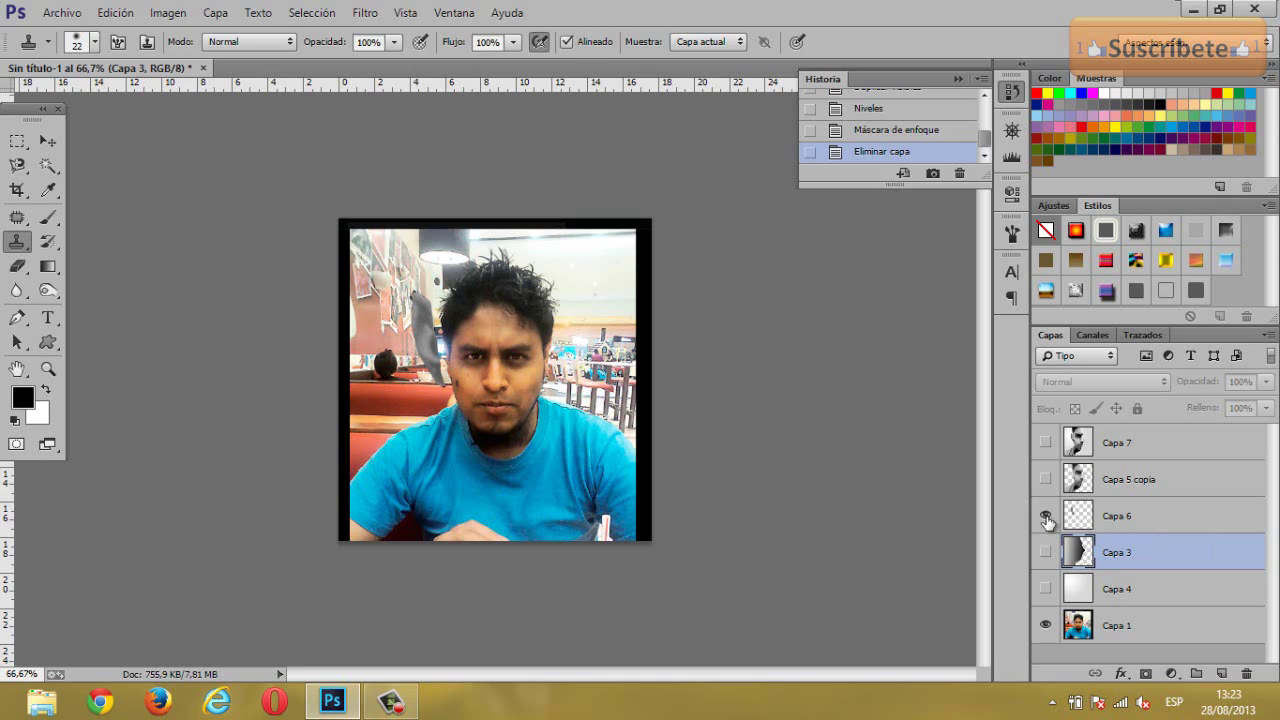
click(1045, 516)
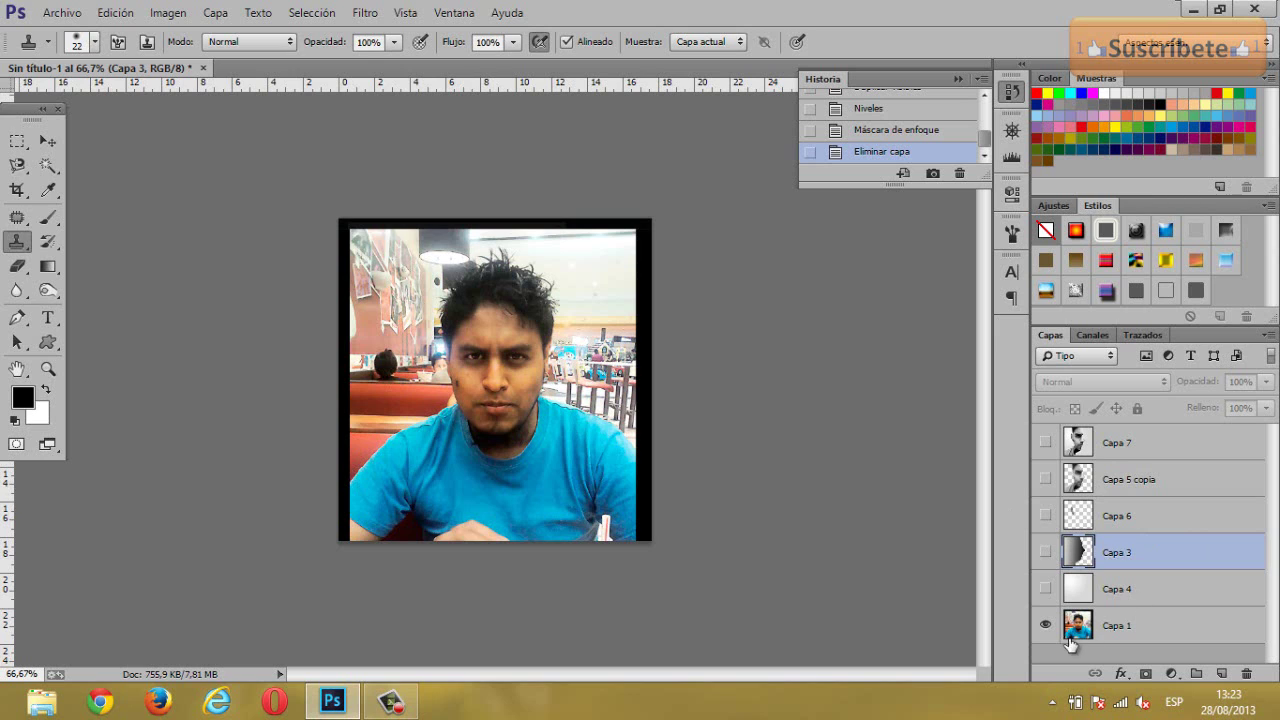
click(1075, 622)
click(18, 141)
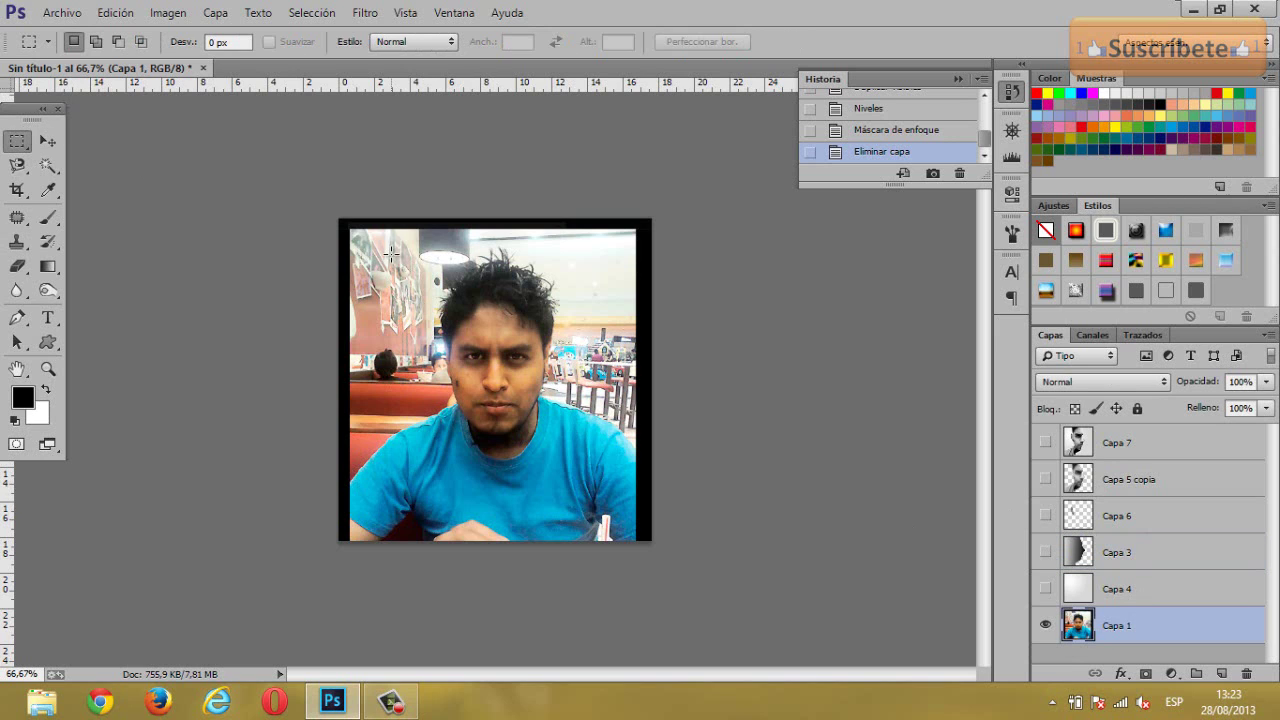
- Copy a rectangle of the man's head and shoulders to new layer Capa 8, then hide Capa 1
drag(400, 250, 583, 480)
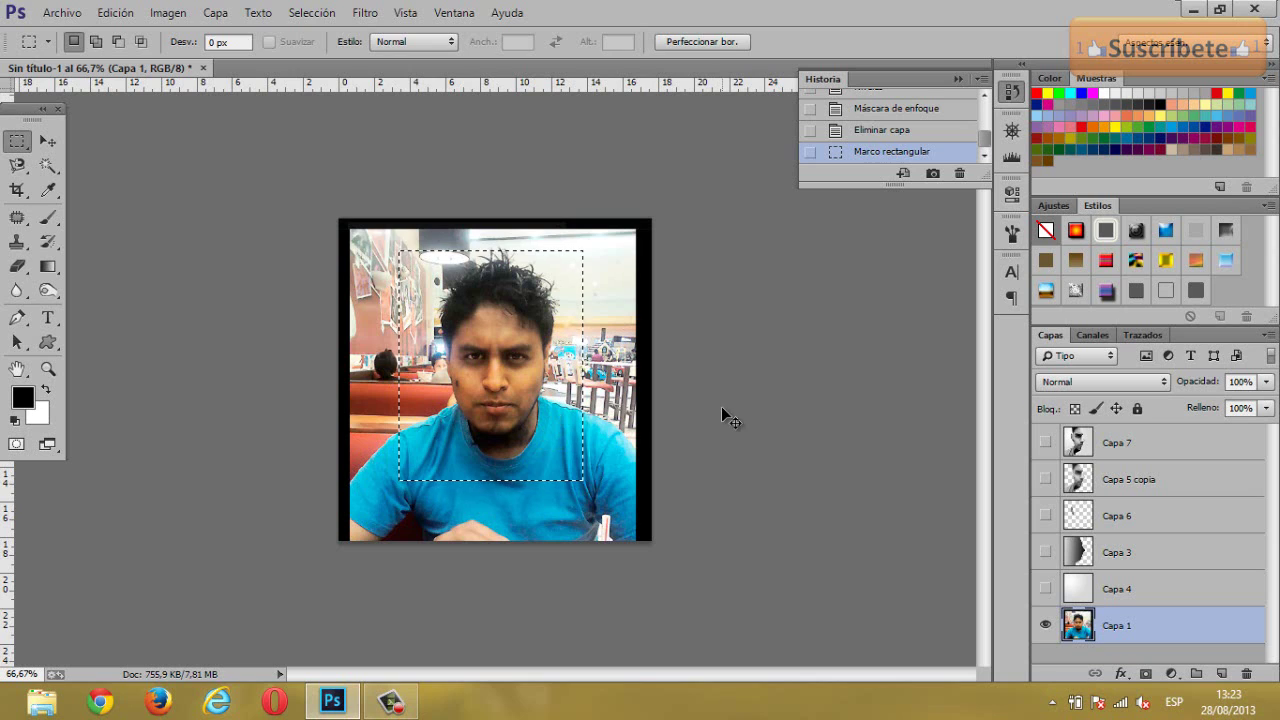
key(ctrl+v)
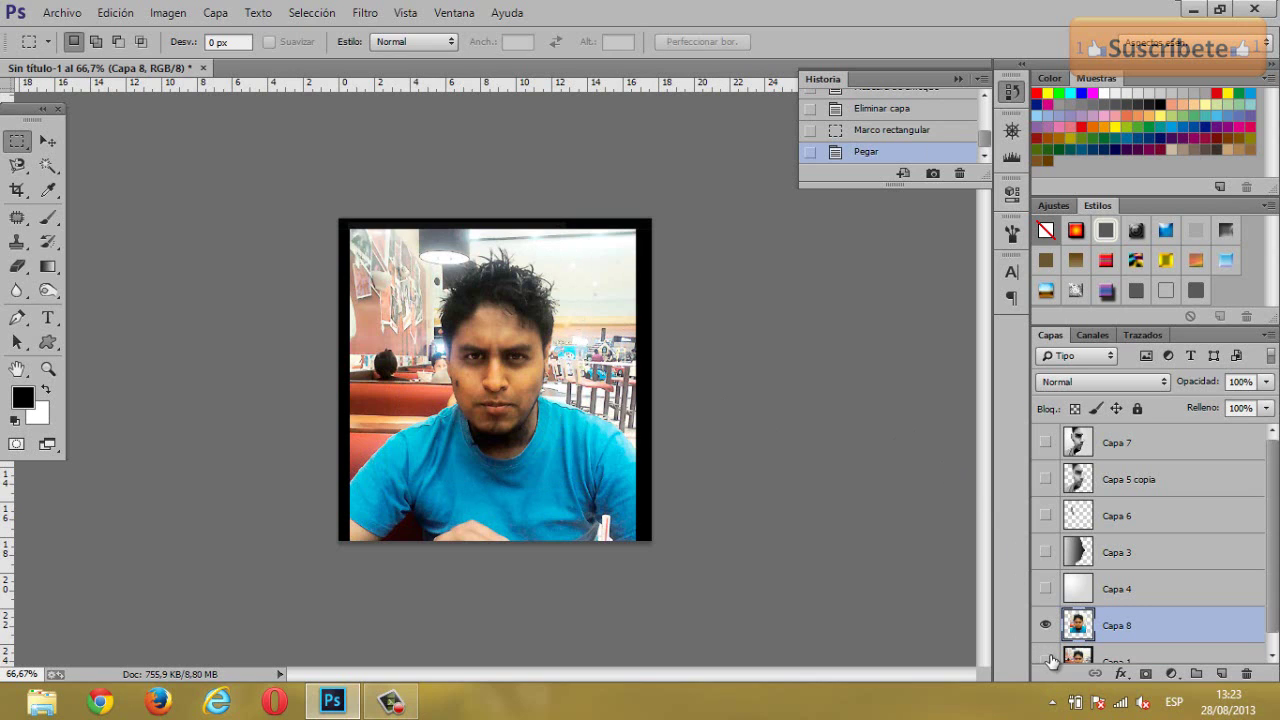
click(1046, 660)
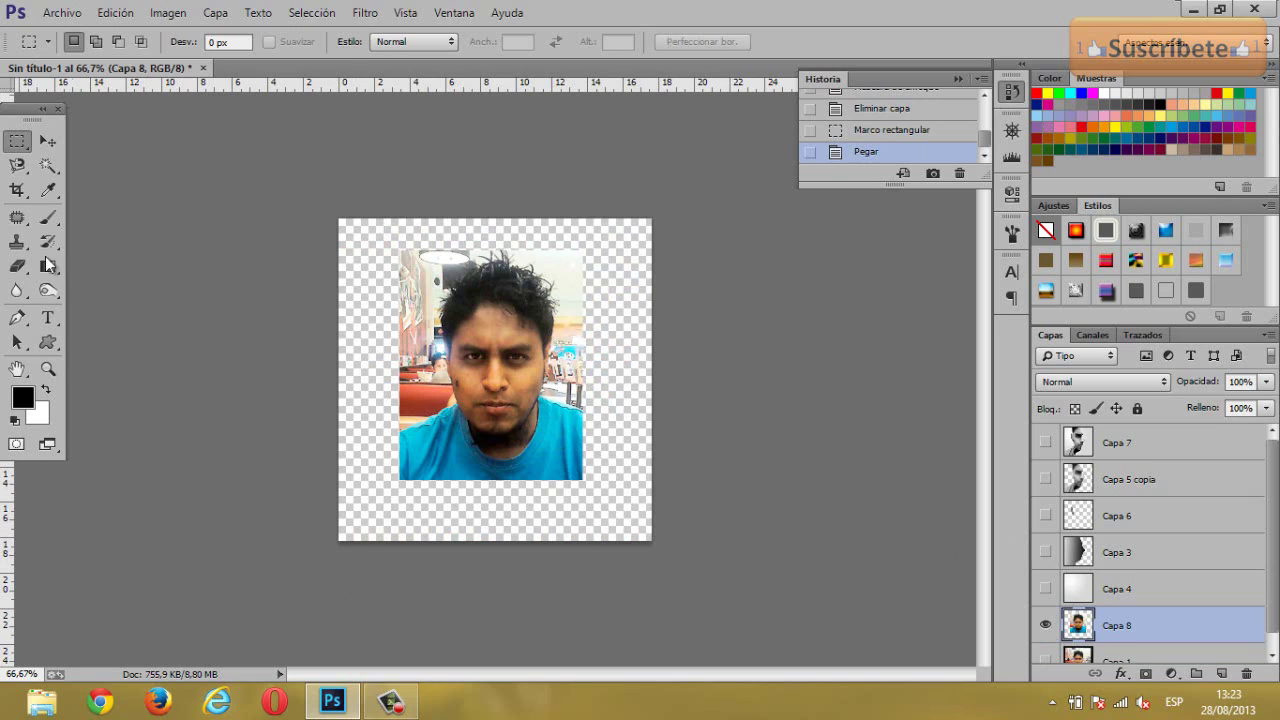
click(17, 272)
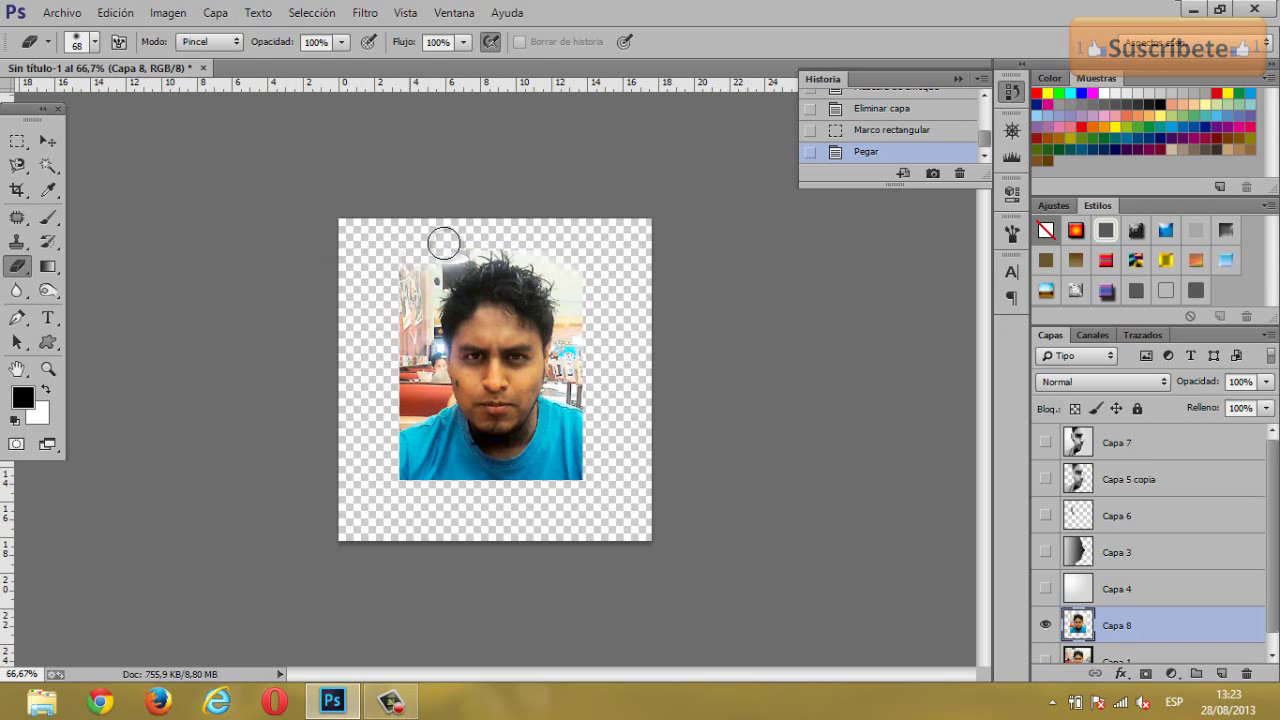
- Erase the upper-left background, shrink the eraser to 41 px, zoom on the head, and clear the left strip
drag(433, 264, 412, 350)
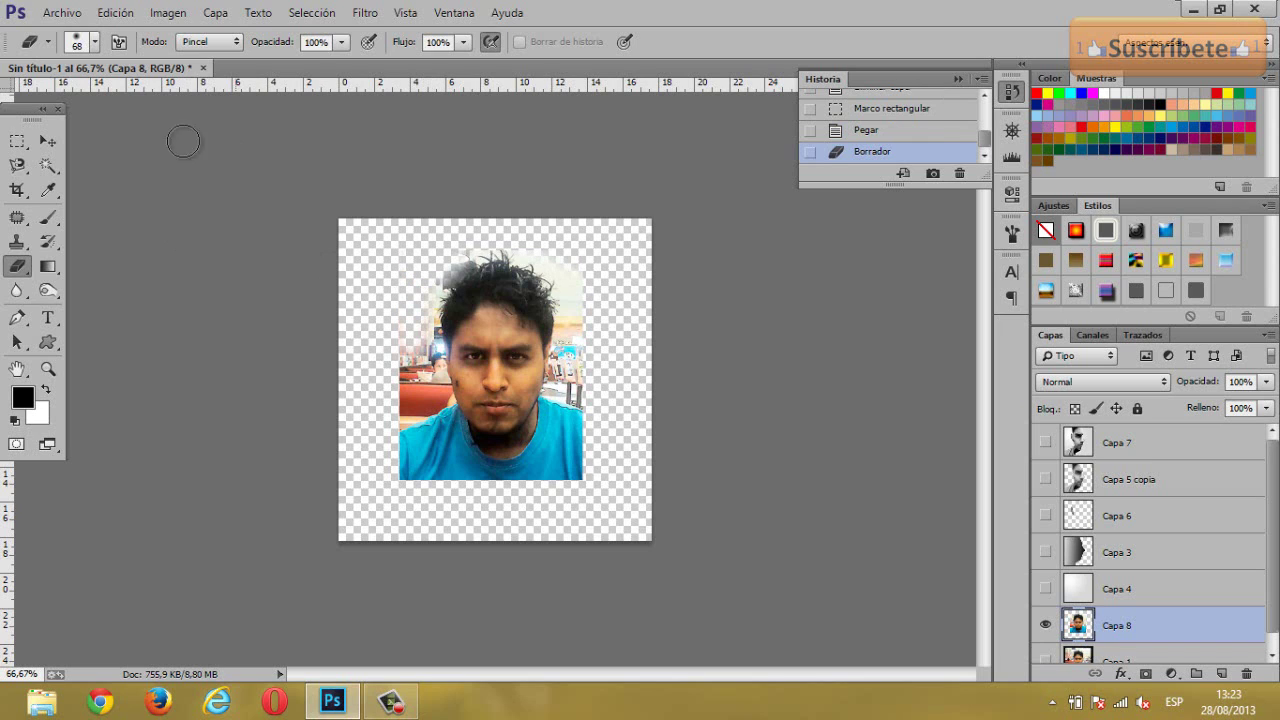
click(83, 49)
drag(127, 92, 150, 85)
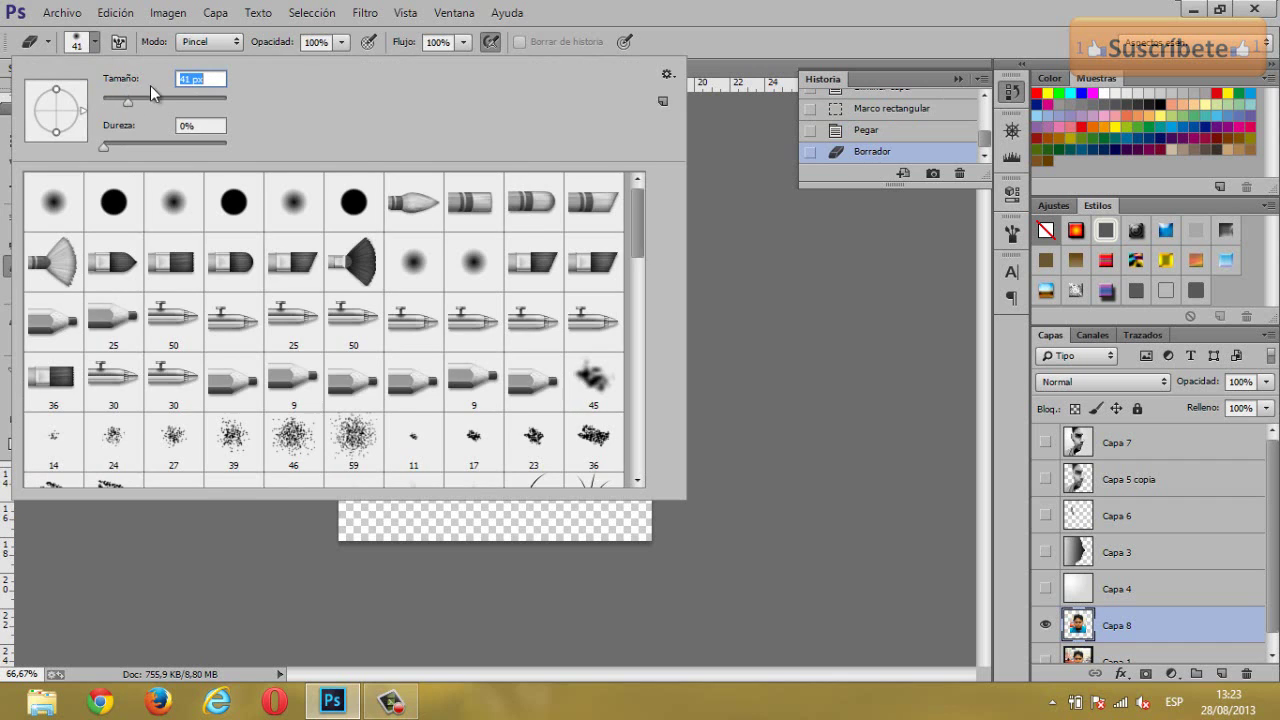
key(Return)
click(47, 368)
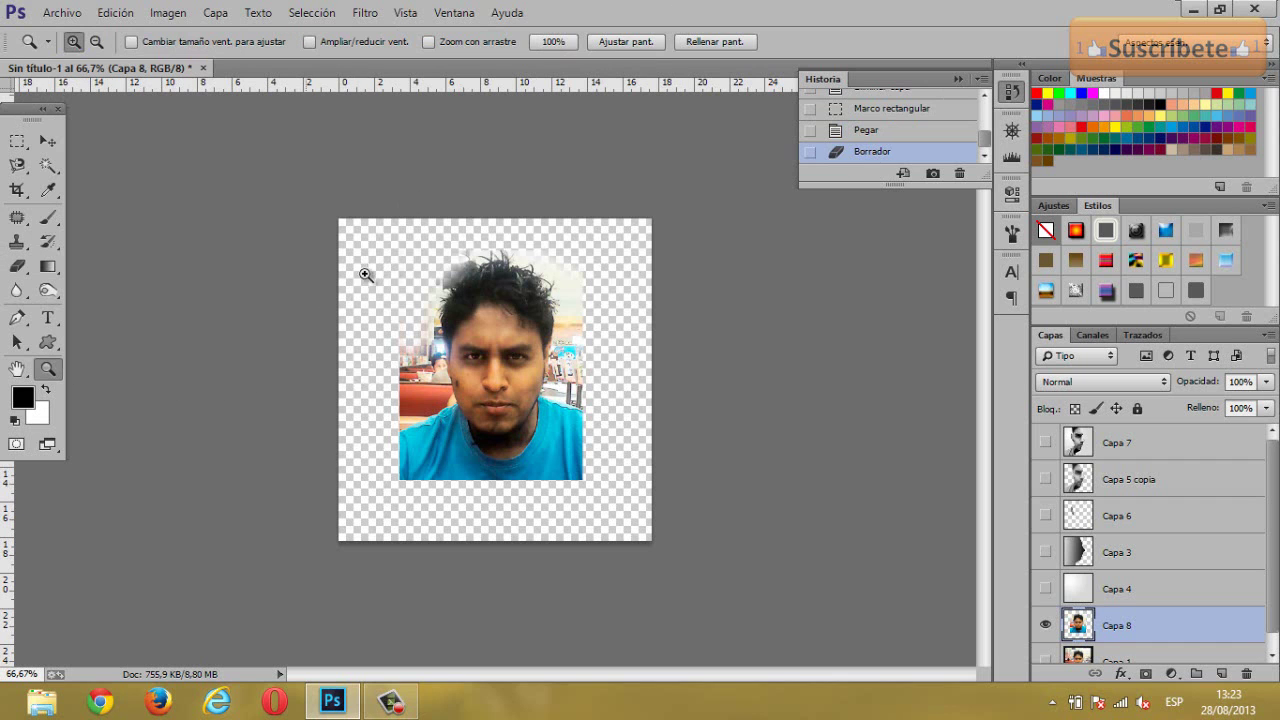
drag(393, 242, 590, 450)
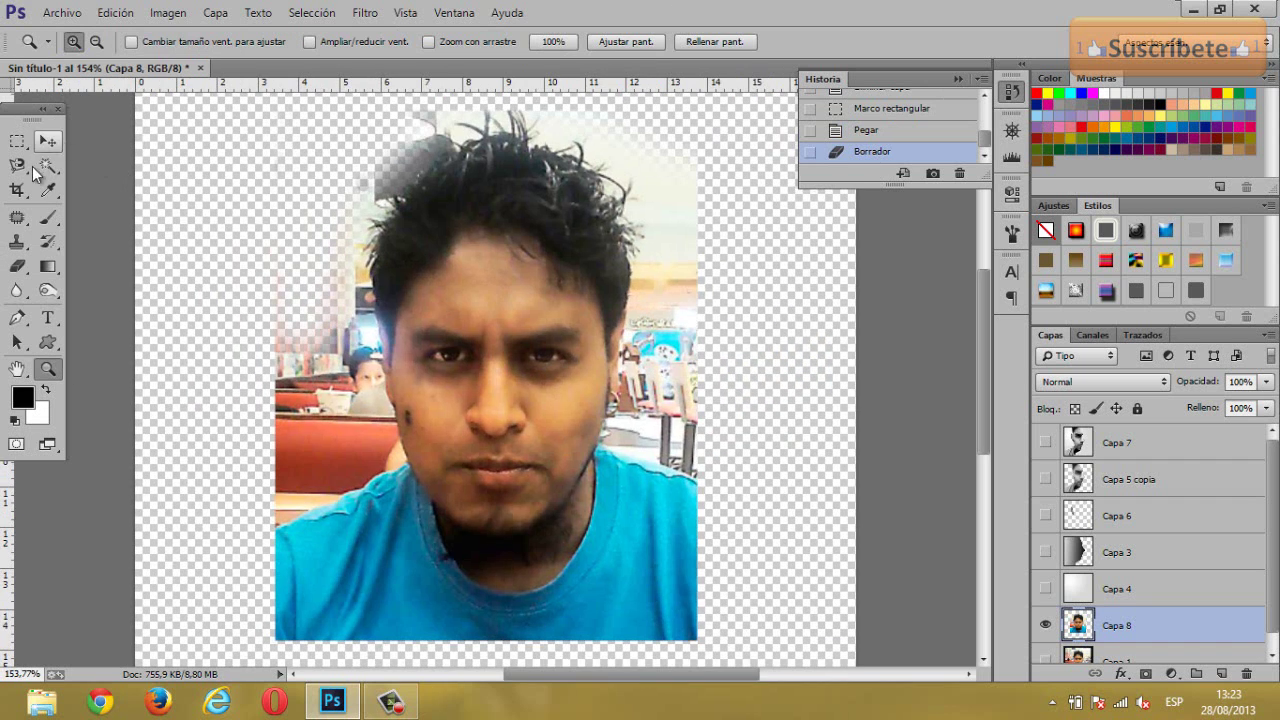
click(17, 242)
click(17, 266)
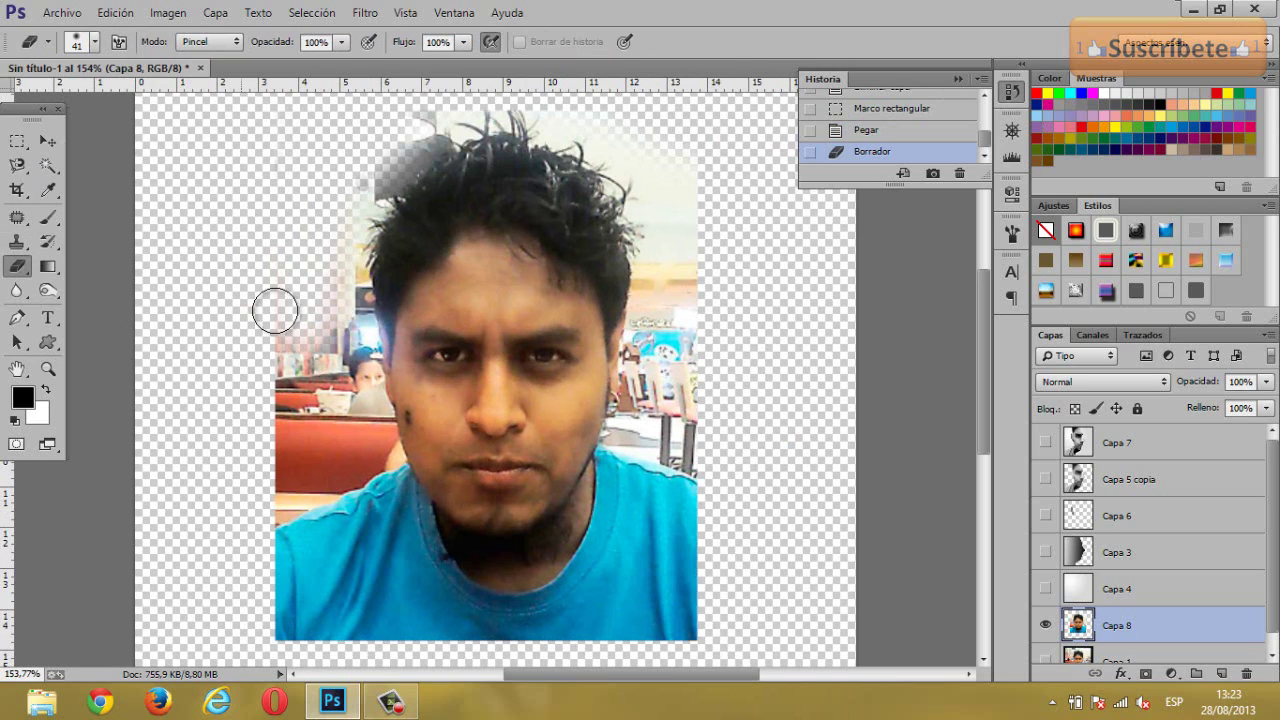
mouse_move(274, 306)
mouse_down()
mouse_move(263, 466)
mouse_move(320, 465)
mouse_move(263, 506)
mouse_move(336, 468)
mouse_move(360, 414)
mouse_move(365, 285)
mouse_up()
- Erase the background right of the hair and face with a 30 px eraser, then hide Capa 8
mouse_move(695, 290)
mouse_down()
mouse_move(729, 314)
mouse_move(686, 194)
mouse_move(577, 100)
mouse_move(420, 114)
mouse_move(391, 143)
mouse_move(571, 126)
mouse_move(684, 239)
mouse_up()
click(90, 44)
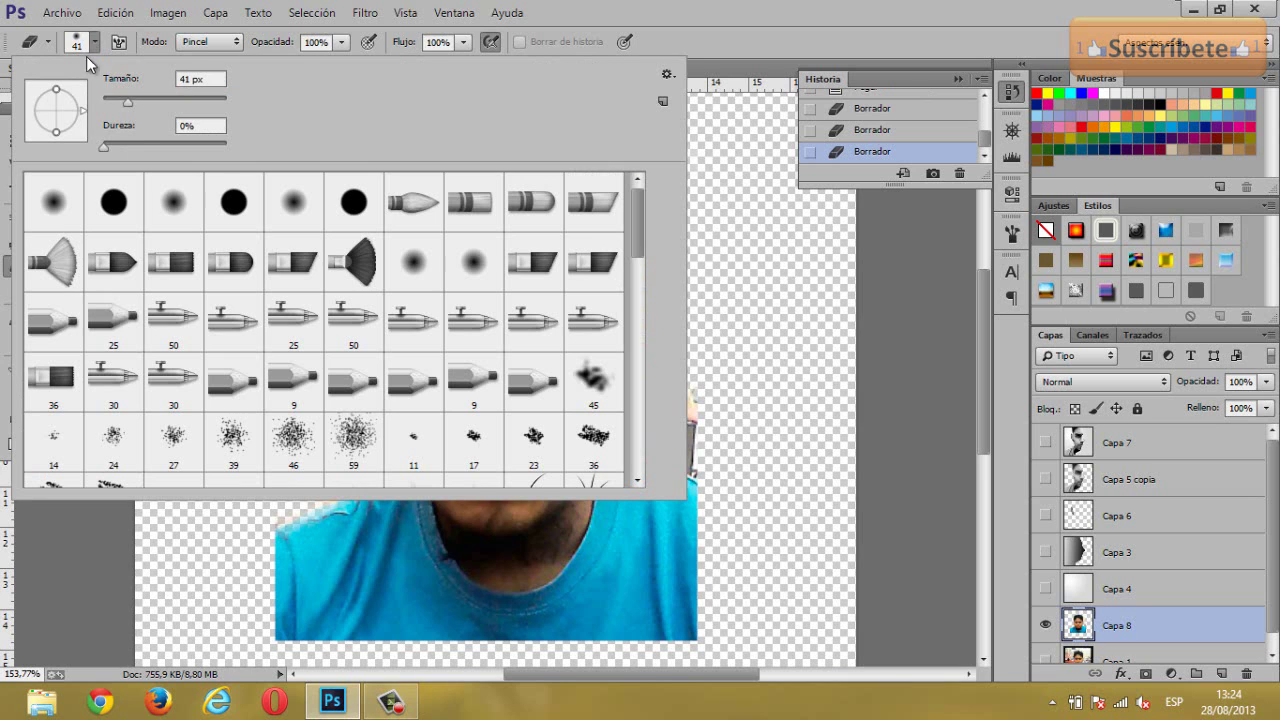
drag(118, 99, 121, 99)
click(765, 30)
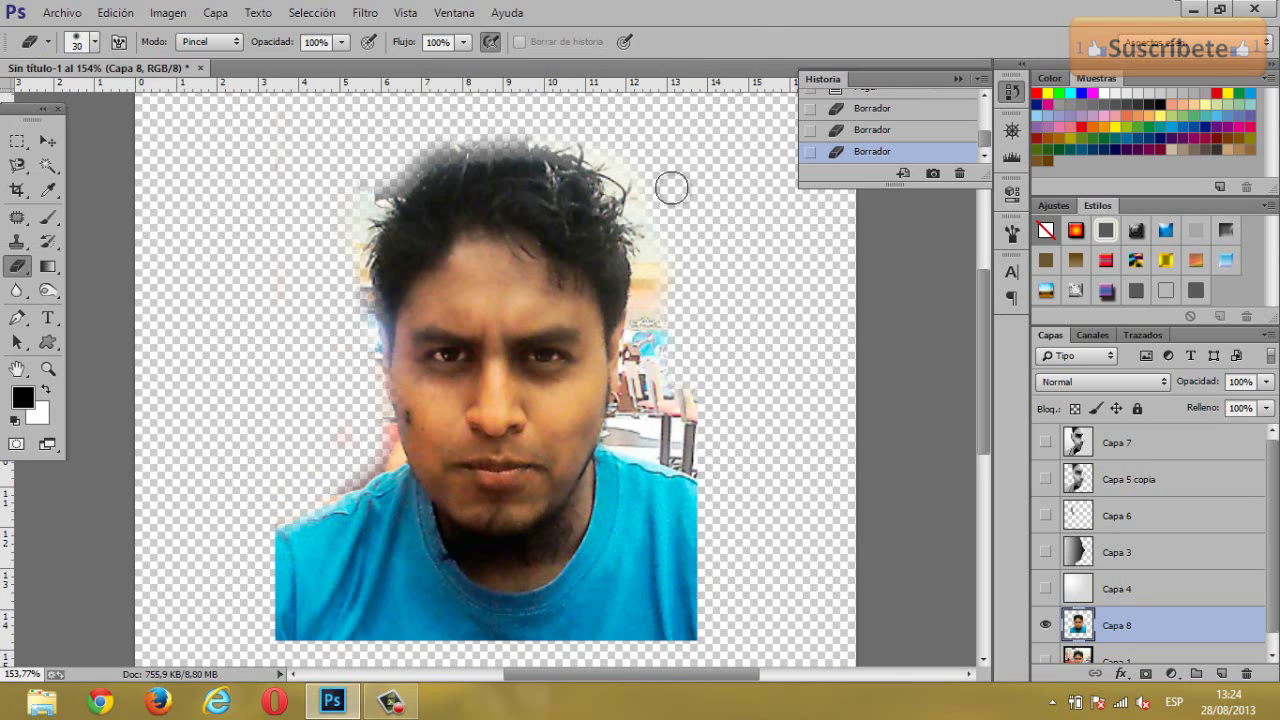
mouse_move(657, 271)
mouse_down()
mouse_move(663, 343)
mouse_move(648, 360)
mouse_move(657, 291)
mouse_move(680, 375)
mouse_move(670, 420)
mouse_move(622, 424)
mouse_move(686, 449)
mouse_move(726, 429)
mouse_move(651, 406)
mouse_move(642, 370)
mouse_up()
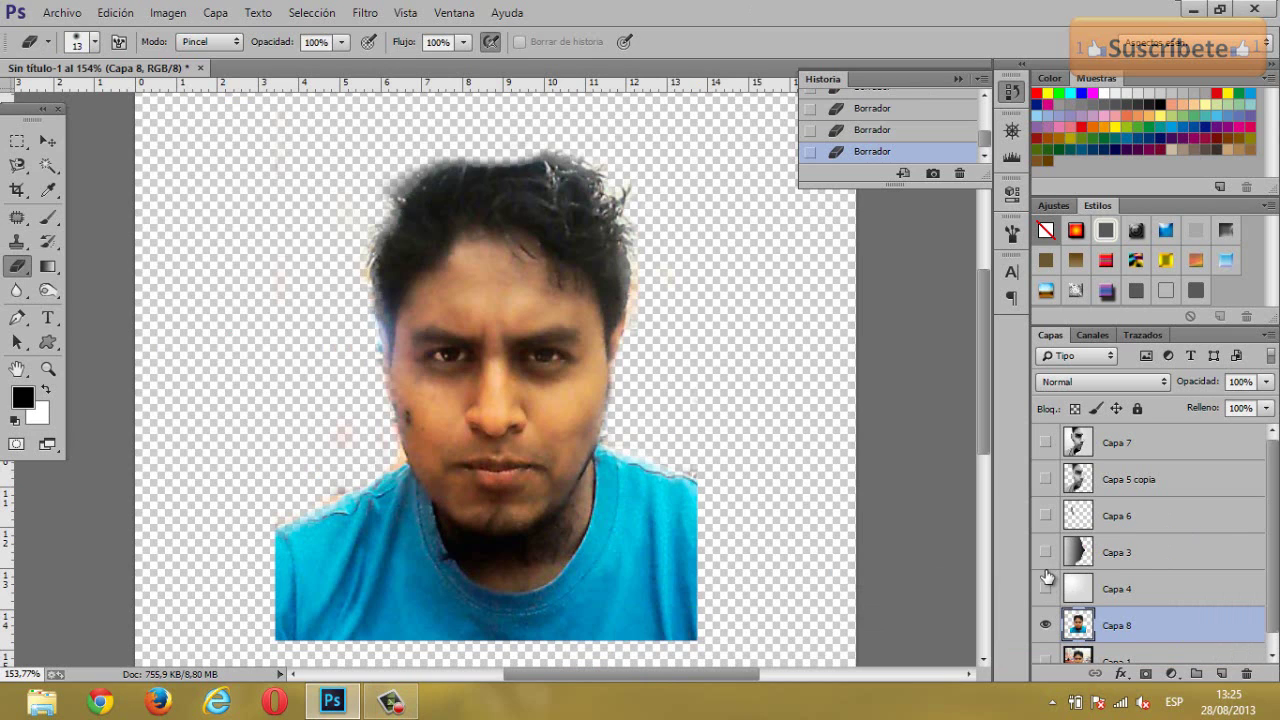
click(1045, 624)
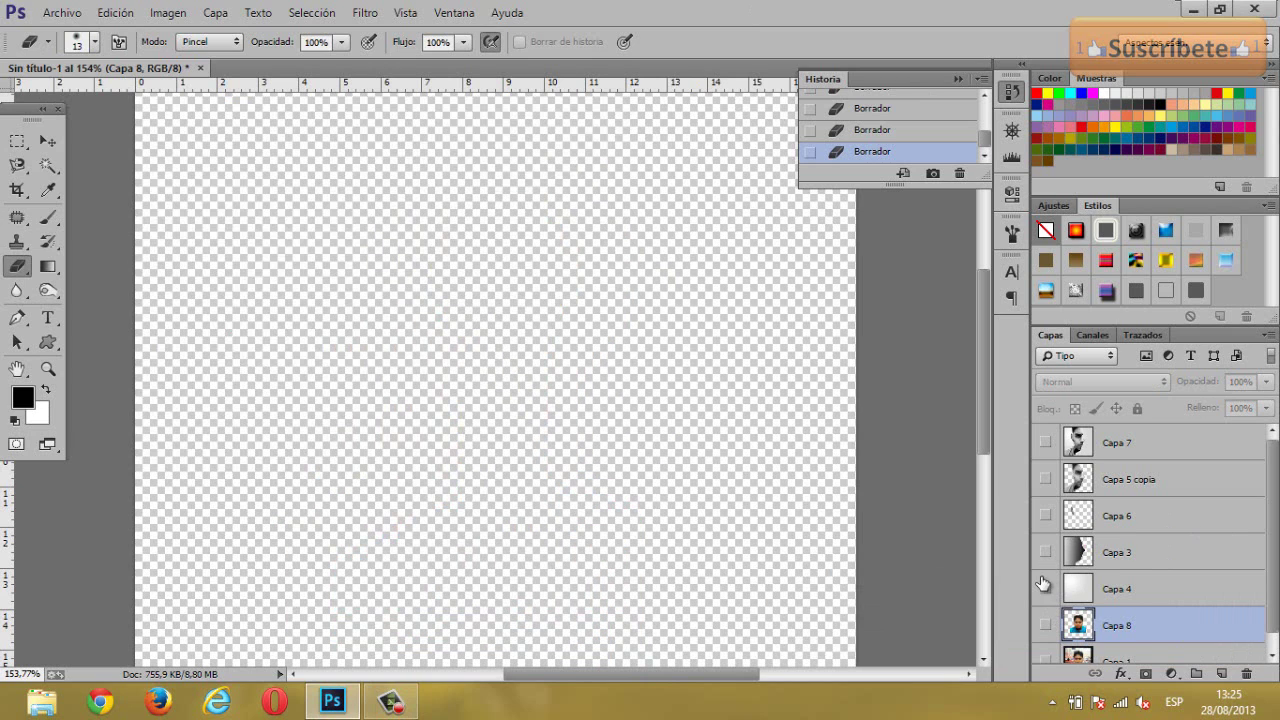
- Show the Capa 3 silhouette, view at 100%, and move Capa 7 and Capa 5 copia below Capa 8
click(1045, 553)
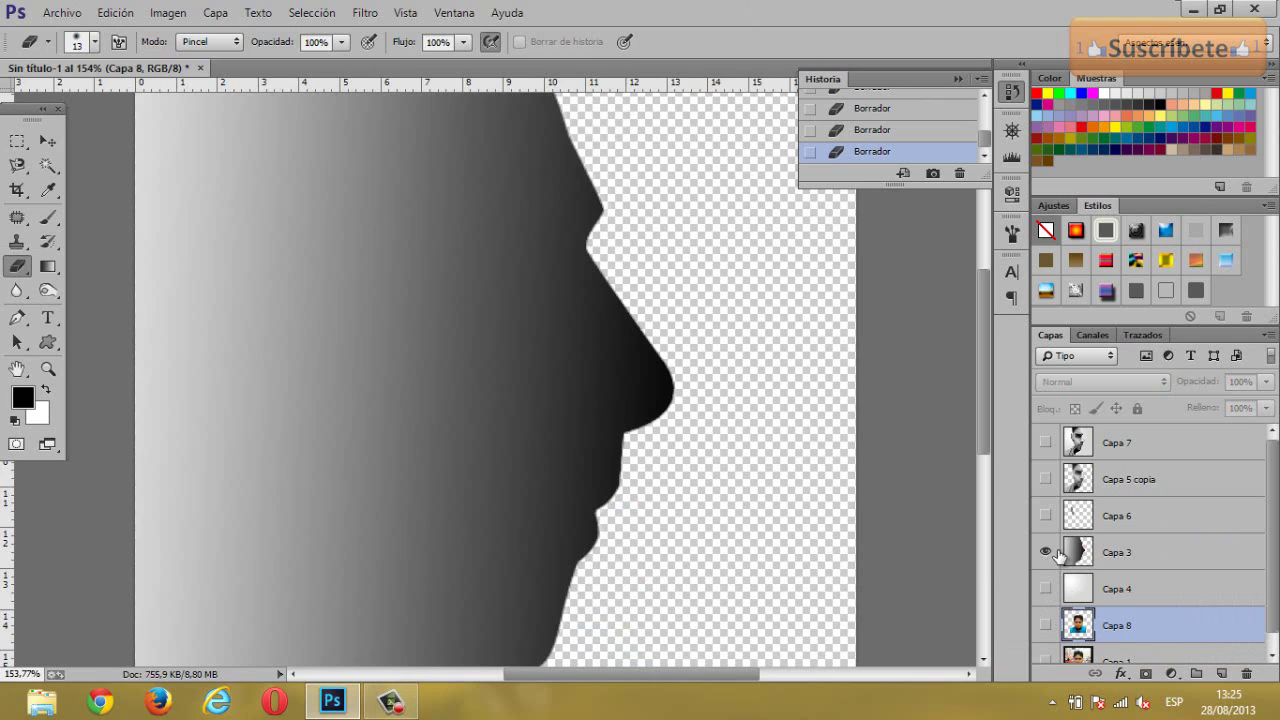
key(ctrl+1)
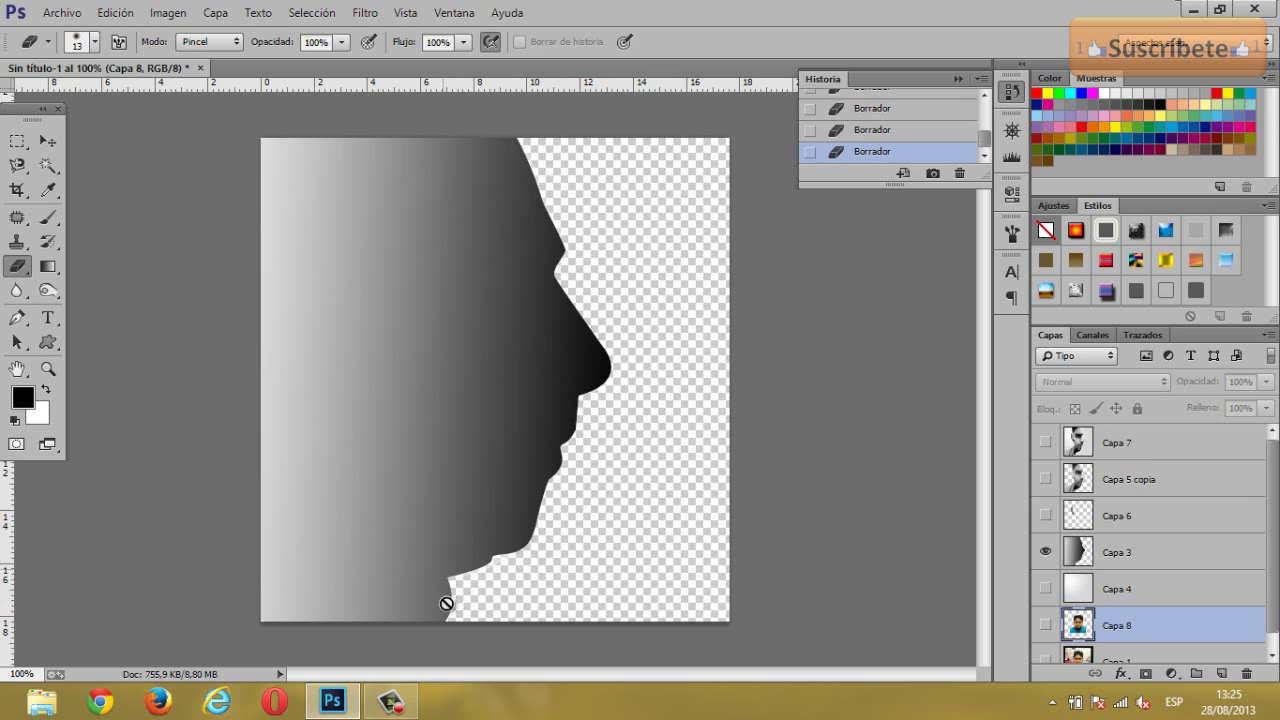
click(1165, 449)
click(1175, 479)
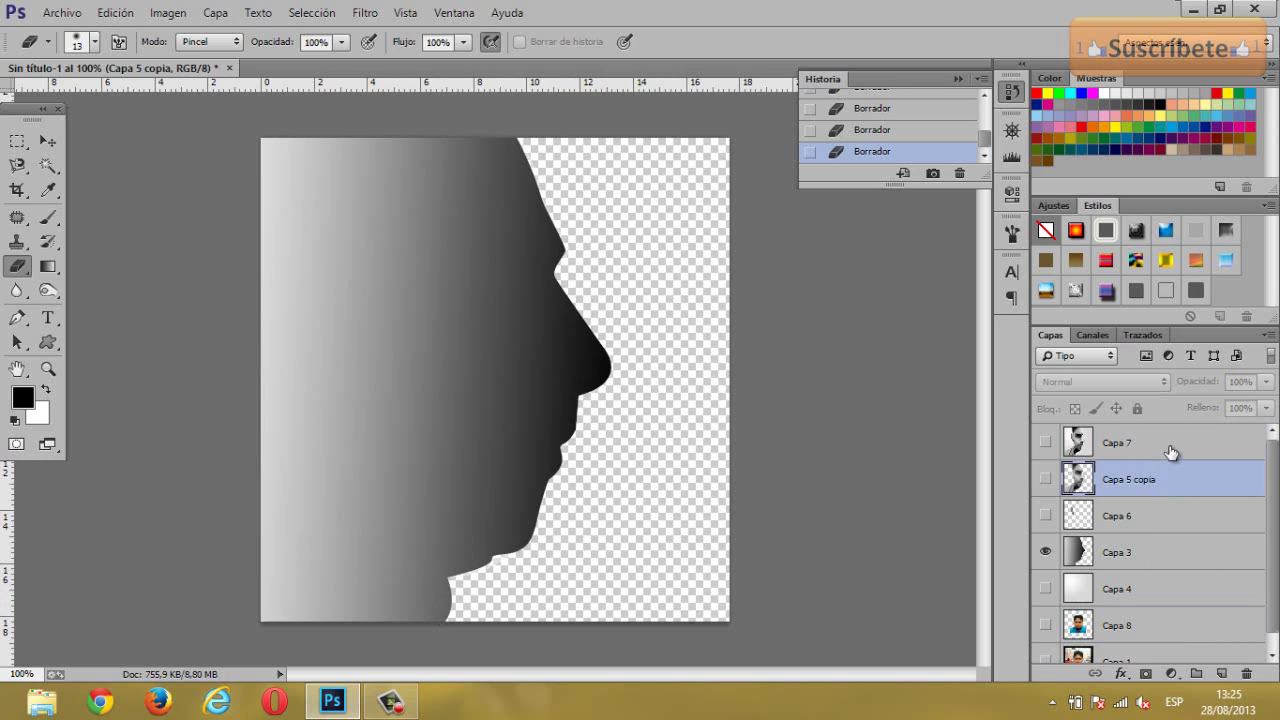
ctrl+click(1172, 454)
mouse_move(1165, 482)
mouse_down()
mouse_move(1160, 598)
mouse_move(1140, 645)
mouse_up()
- Move Capa 8 above the Capa 4 gradient and compare it against the silhouette by toggling visibility
click(1082, 555)
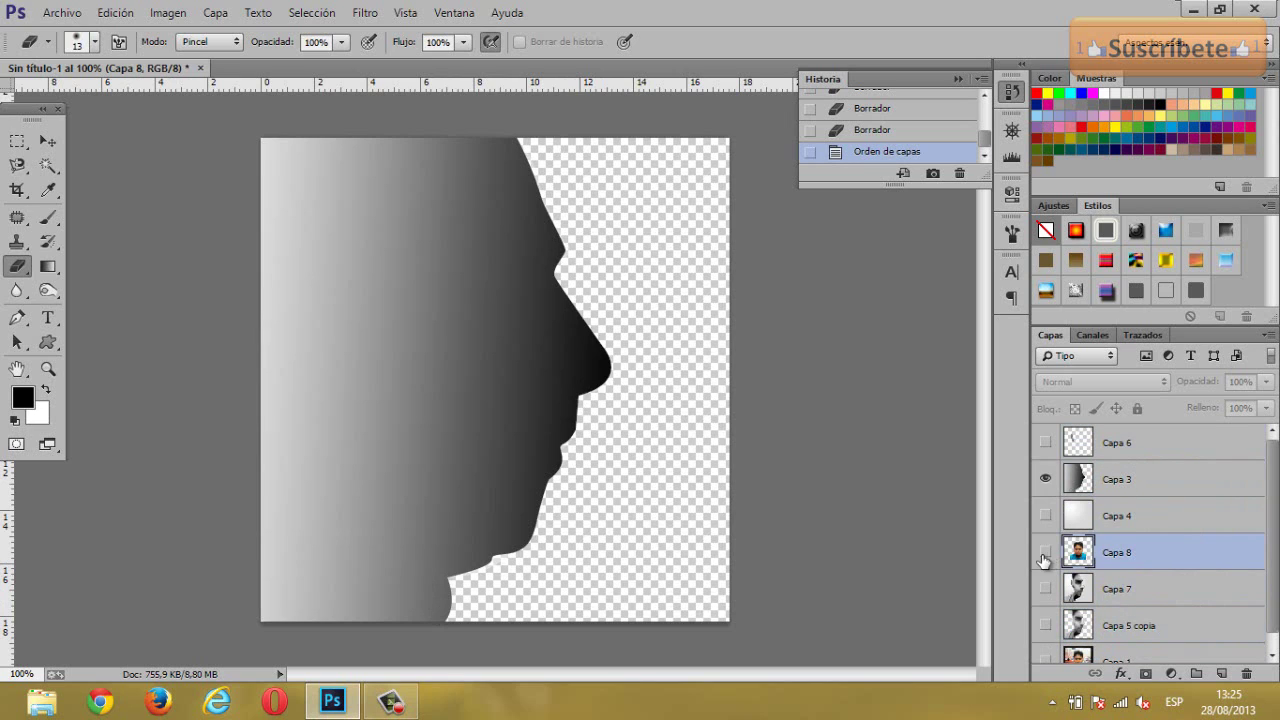
drag(1085, 541, 1086, 500)
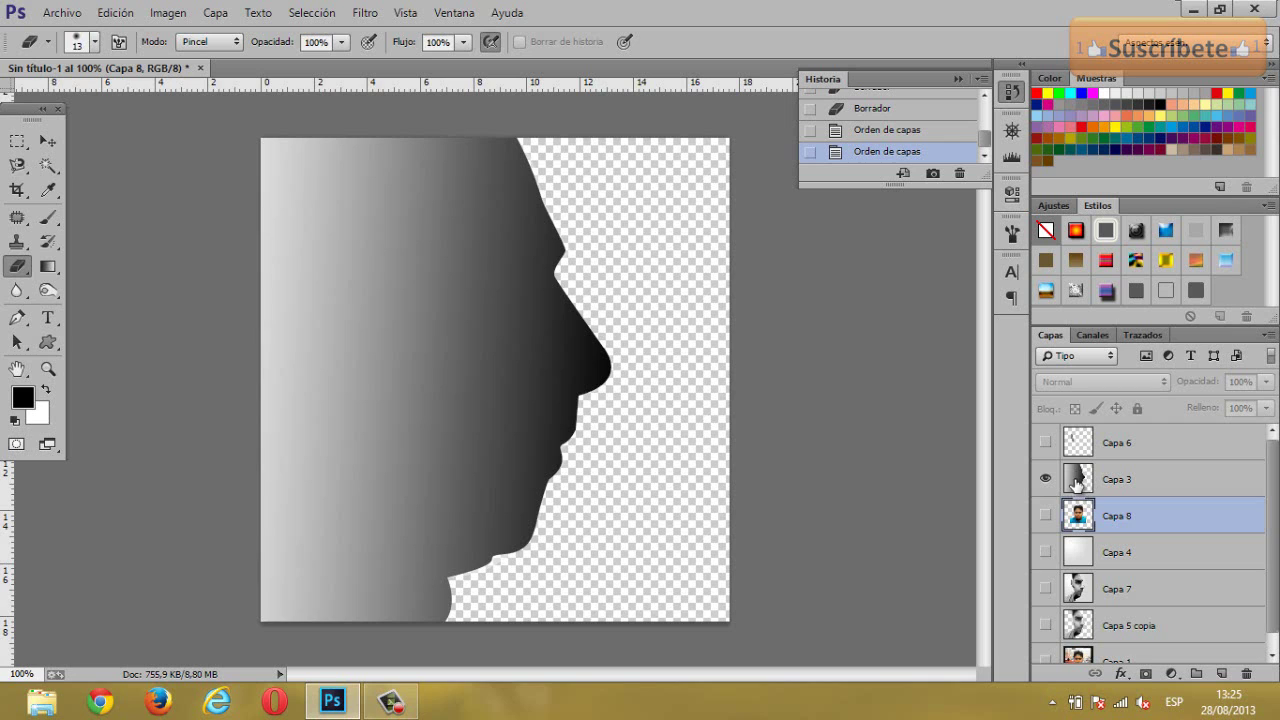
click(1080, 482)
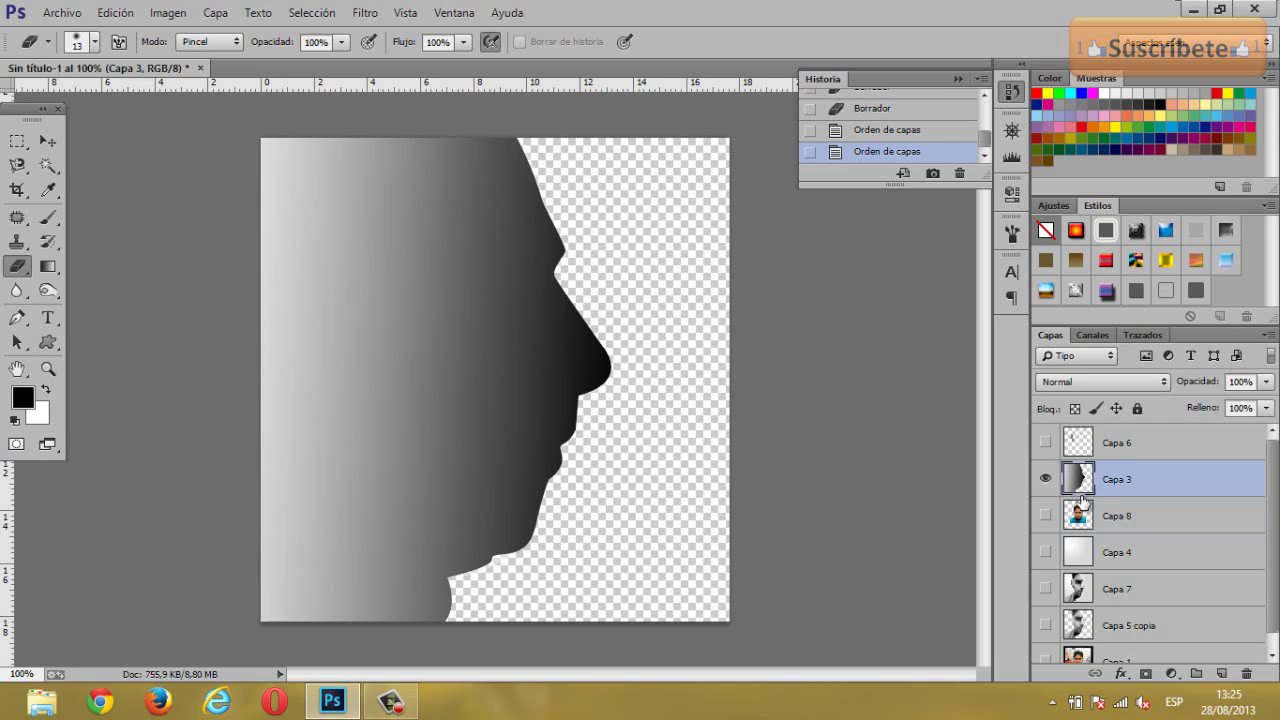
click(1045, 478)
click(1045, 478)
click(1045, 478)
click(1045, 478)
click(1045, 515)
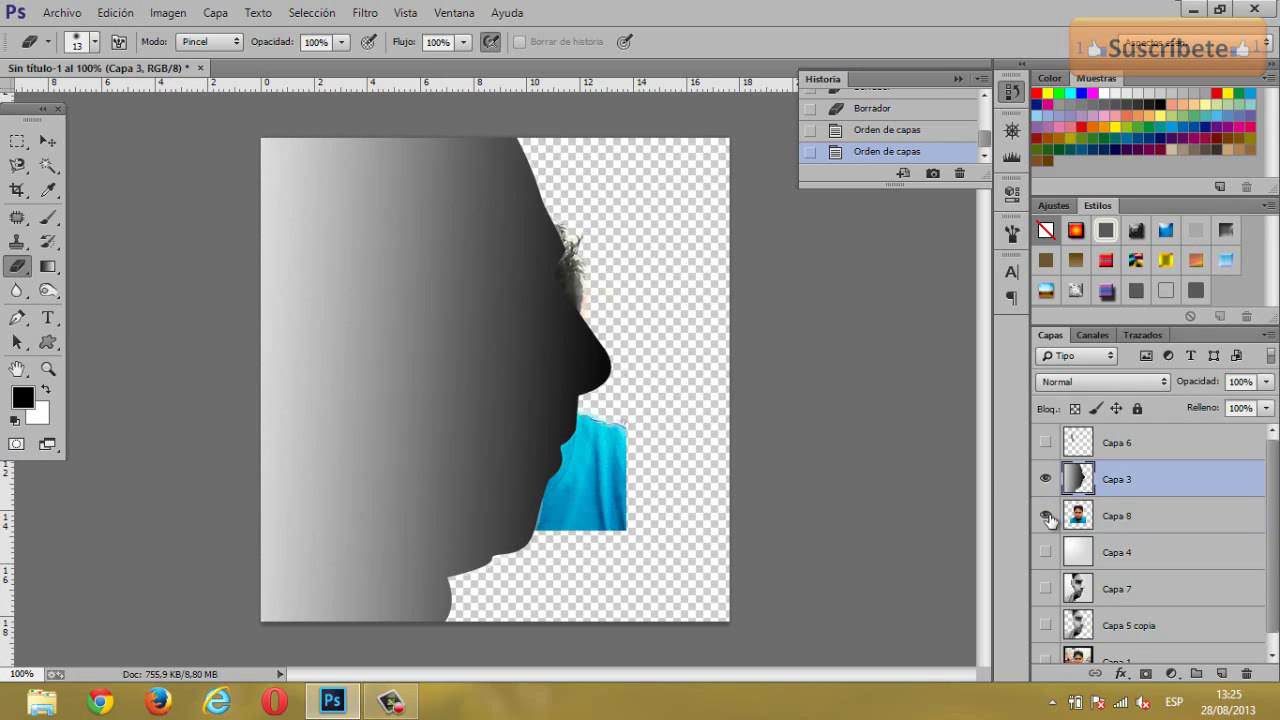
click(1045, 515)
click(1045, 515)
- Place Capa 8 directly above the silhouette layer with its fill at 27%
drag(1078, 516, 1082, 462)
click(1266, 409)
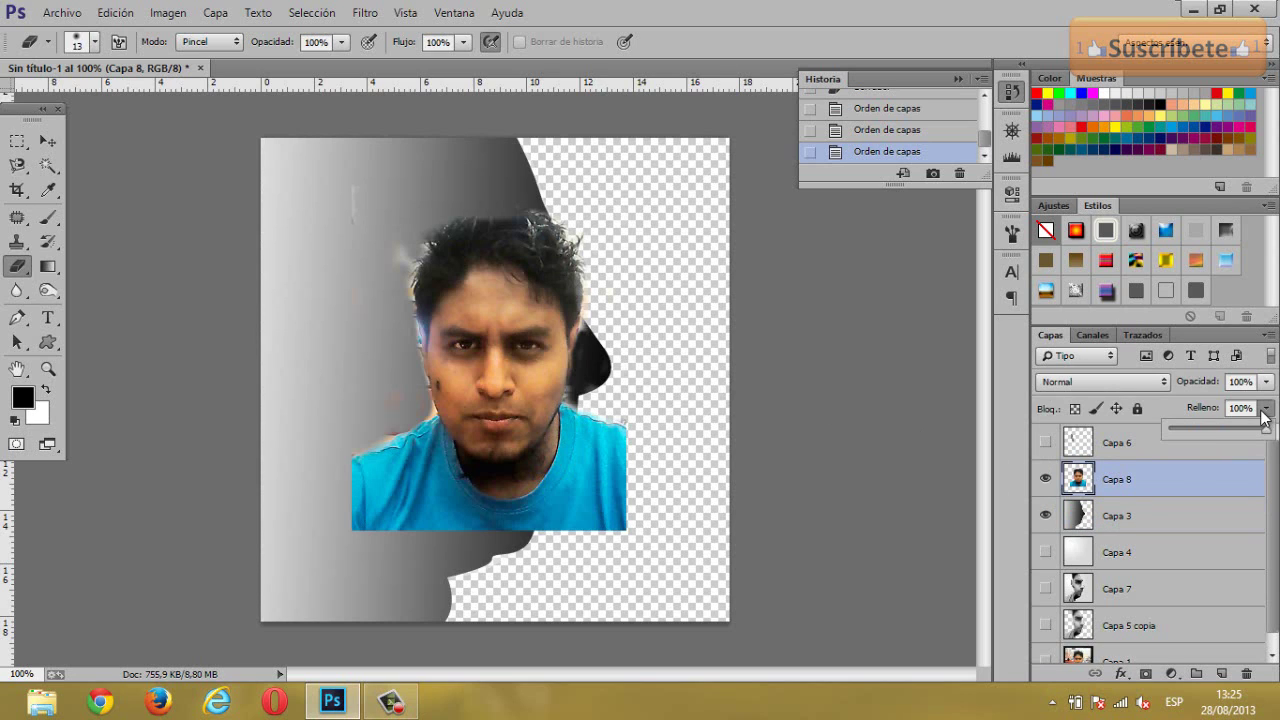
click(1197, 427)
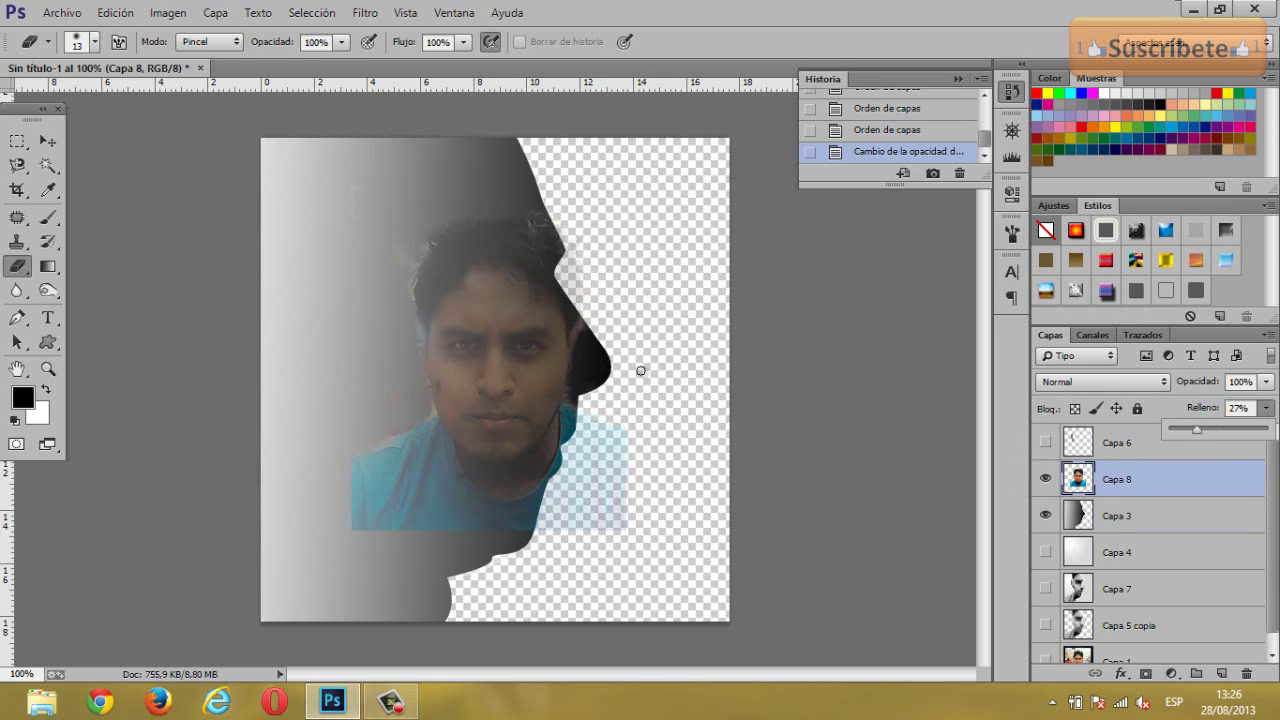
- Move the face photo up and begin free-transforming it larger, to about 148%
click(43, 141)
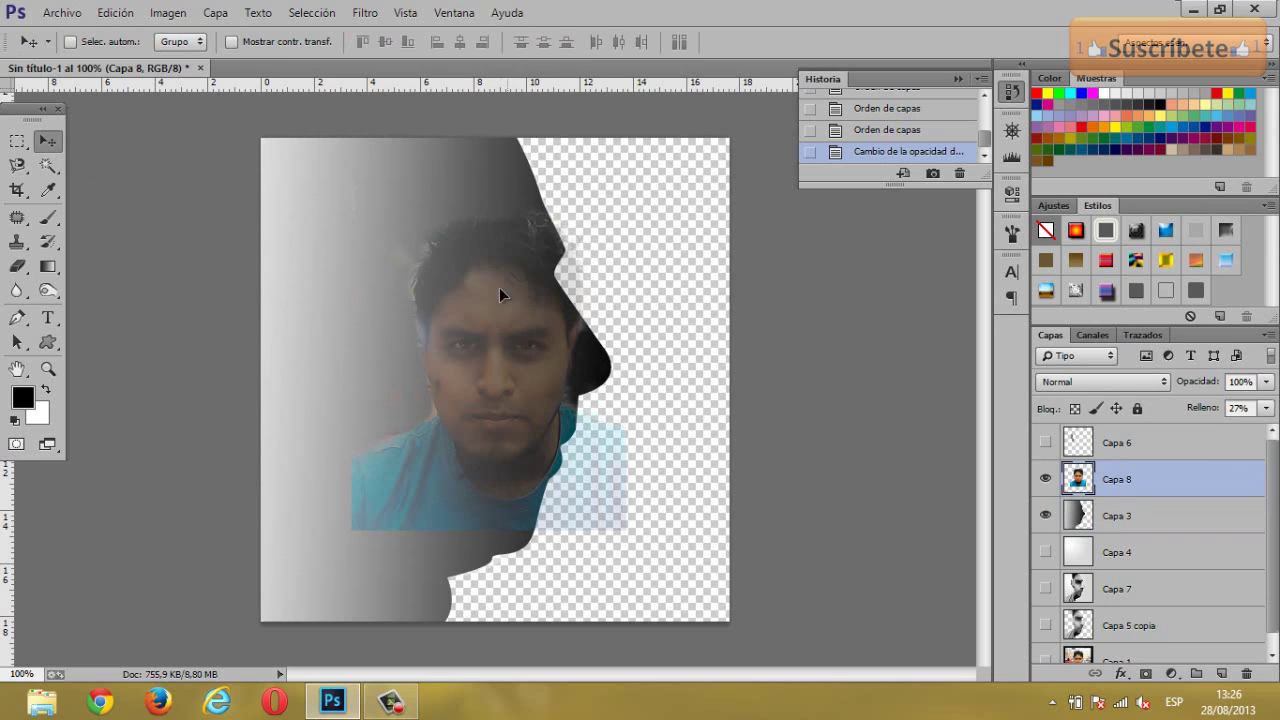
drag(499, 287, 500, 224)
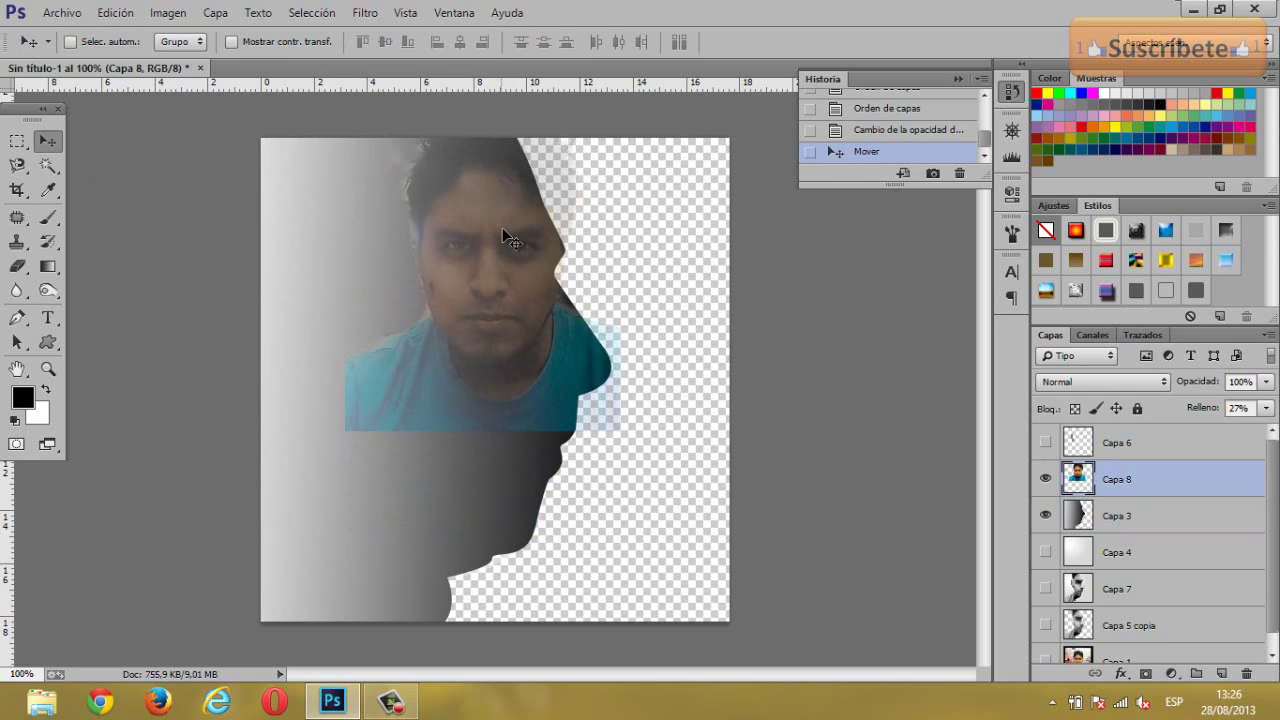
key(ctrl+t)
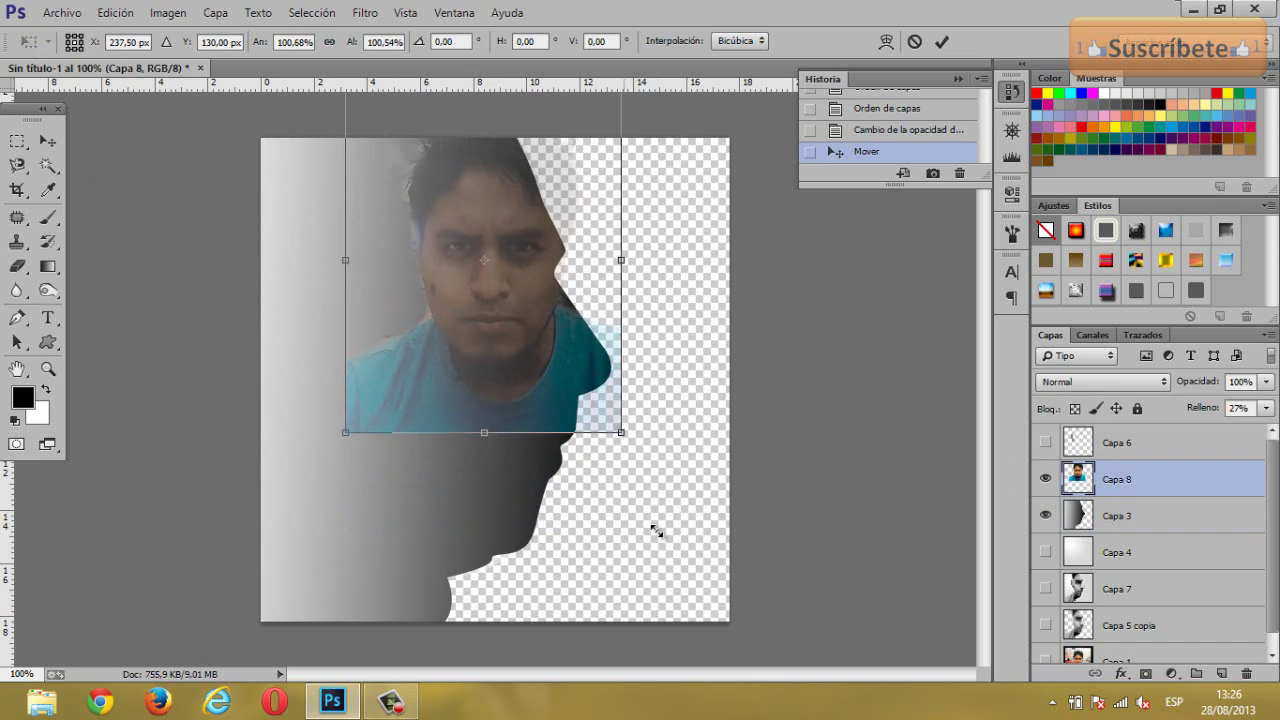
drag(655, 530, 750, 595)
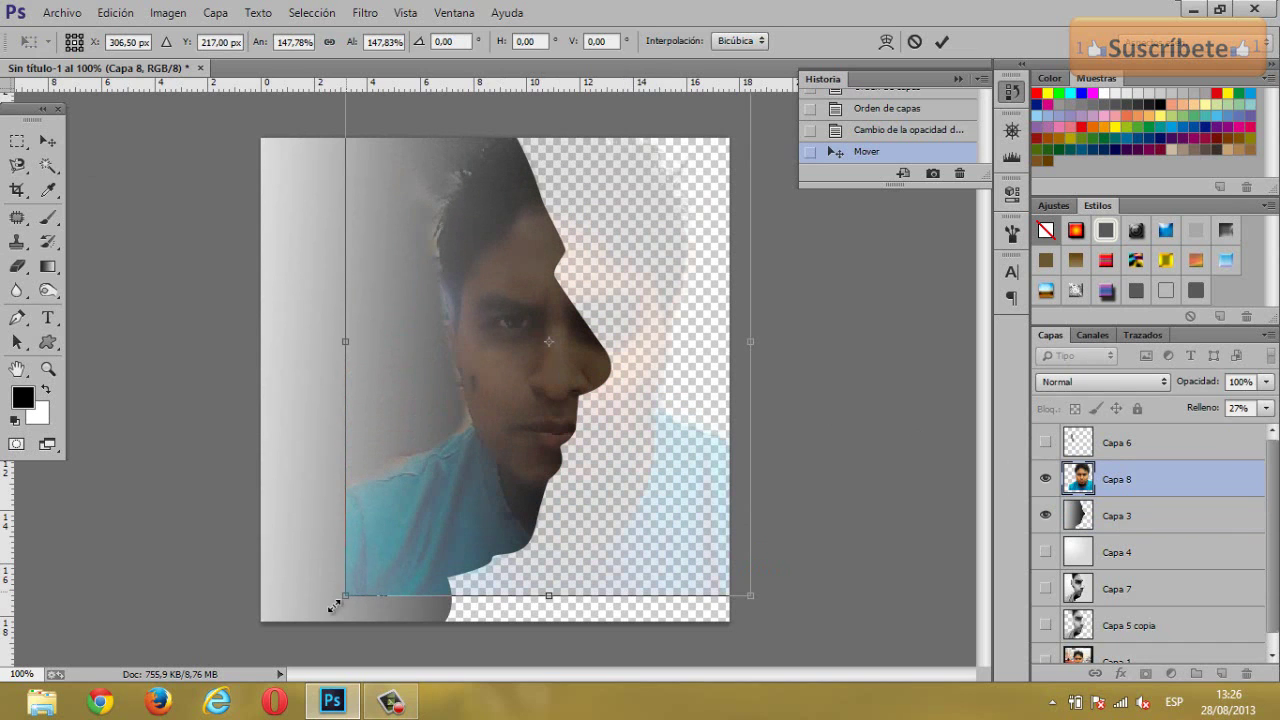
drag(334, 605, 307, 626)
drag(480, 470, 482, 396)
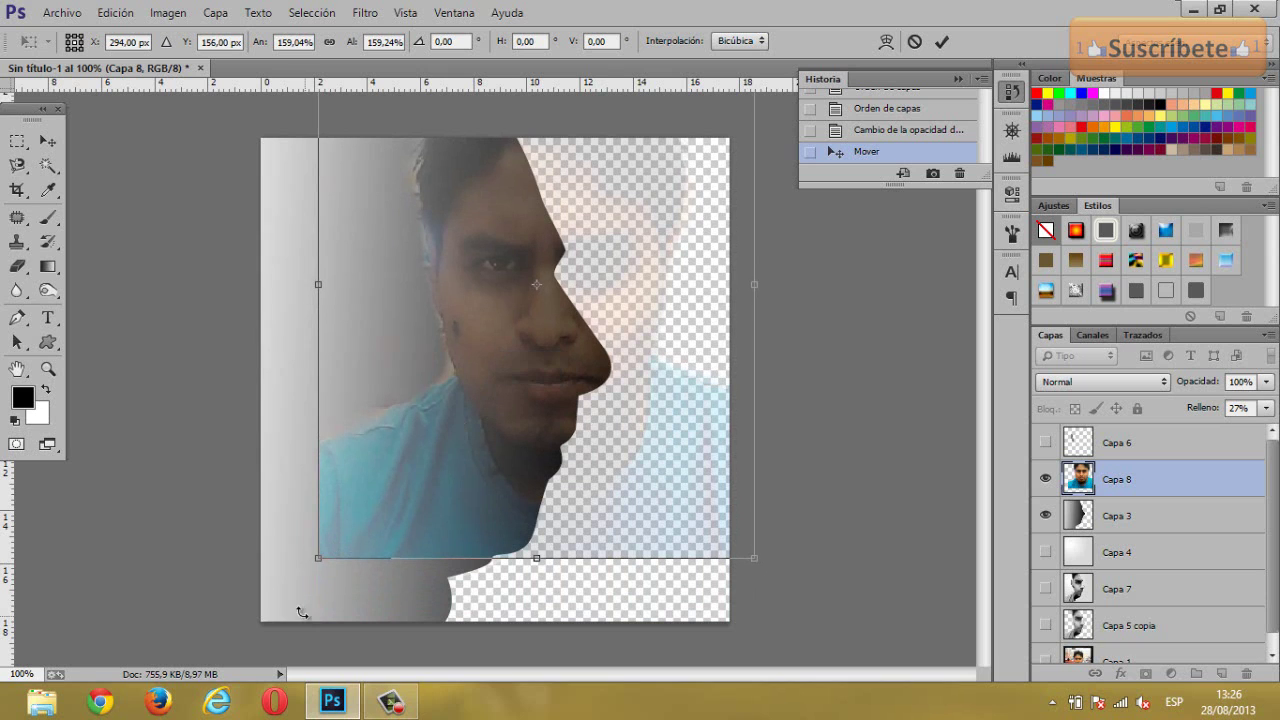
- Scale the face photo to about 203% and commit the transform
drag(314, 579, 294, 614)
drag(473, 434, 521, 391)
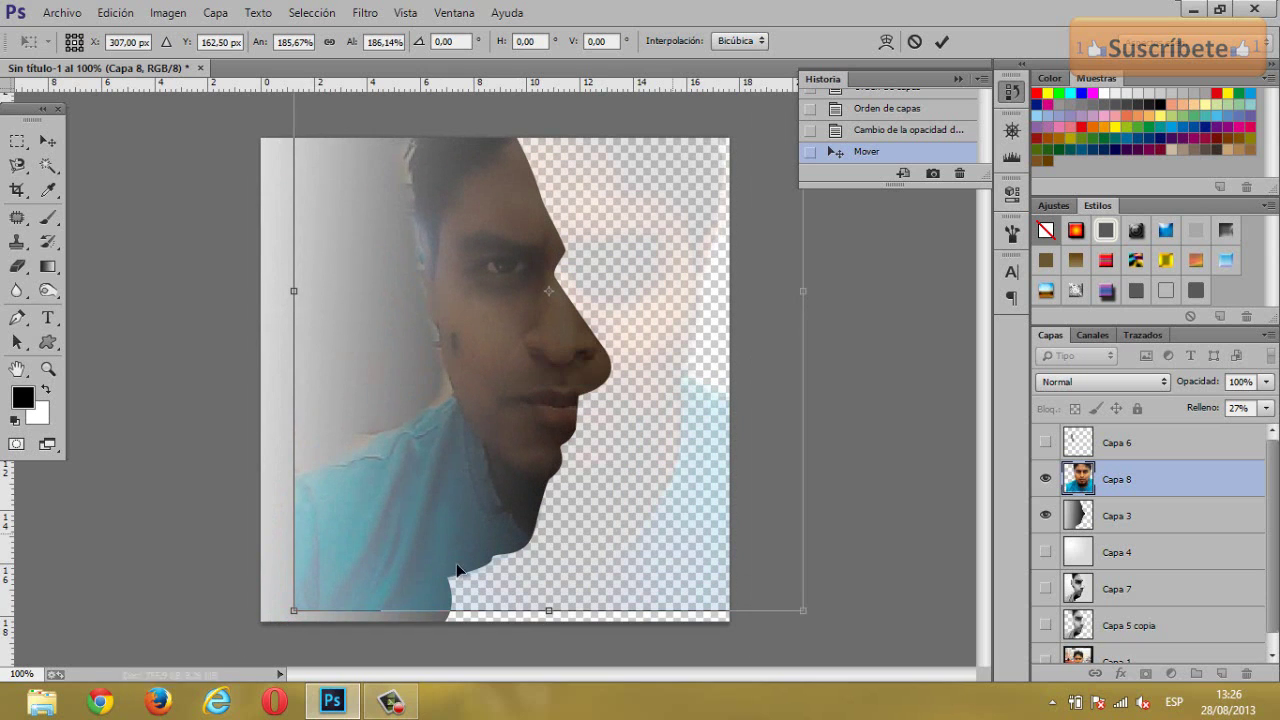
drag(810, 618, 838, 656)
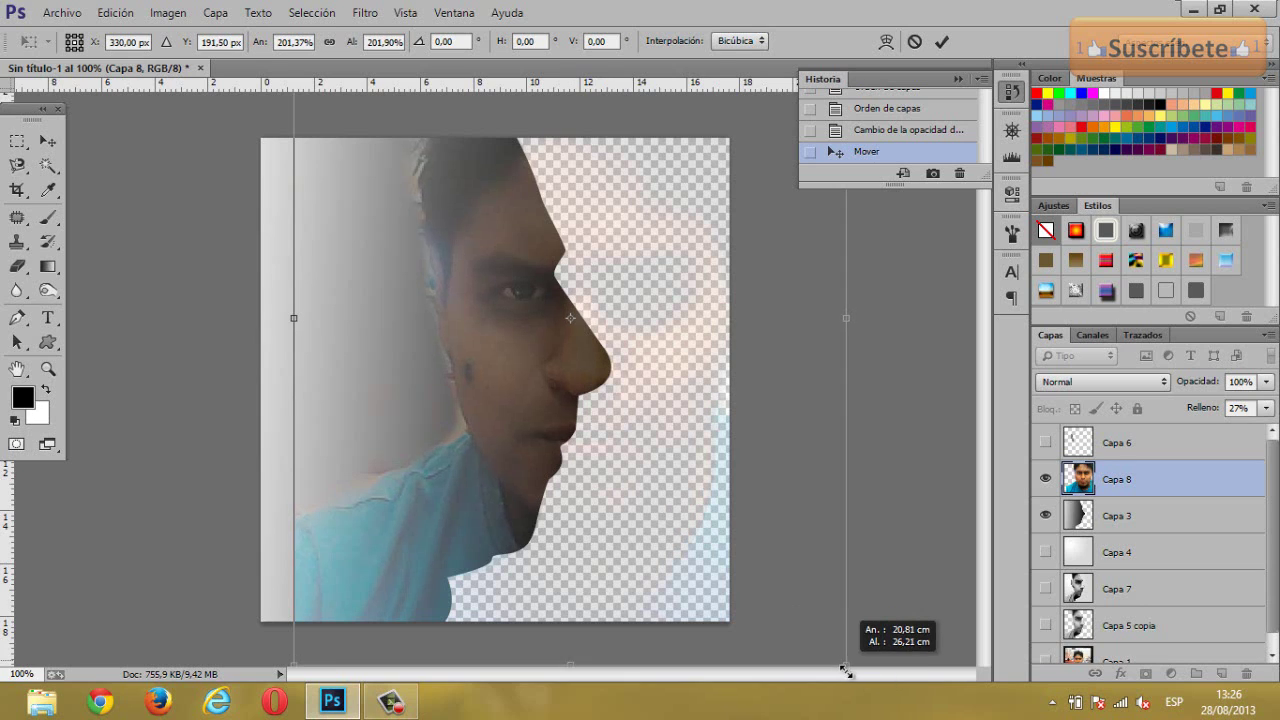
drag(842, 657, 852, 669)
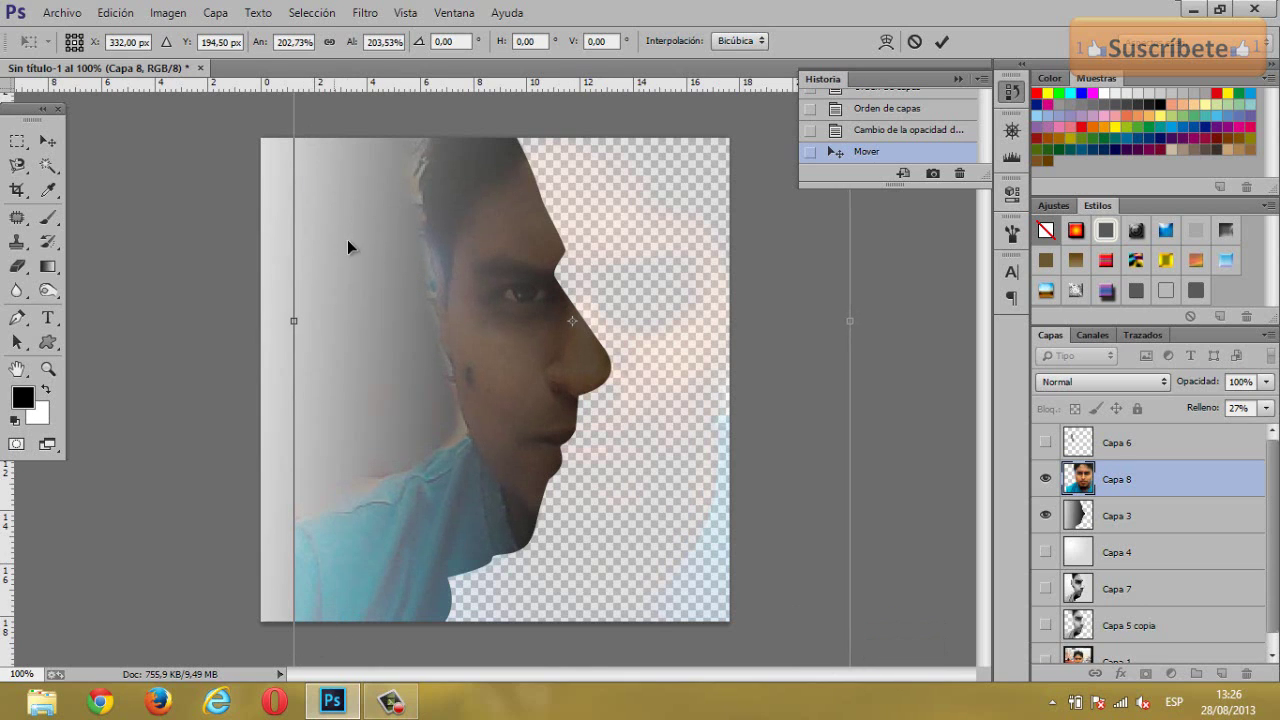
key(ctrl+minus)
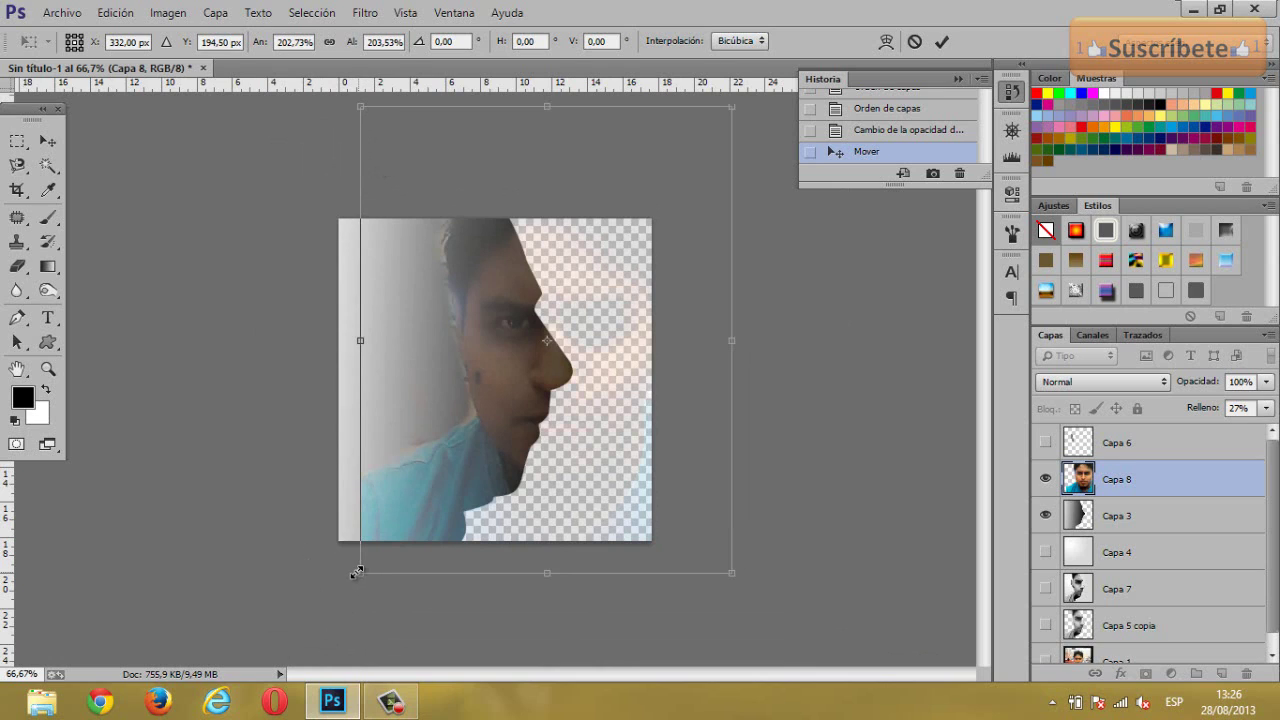
drag(357, 572, 355, 570)
key(Return)
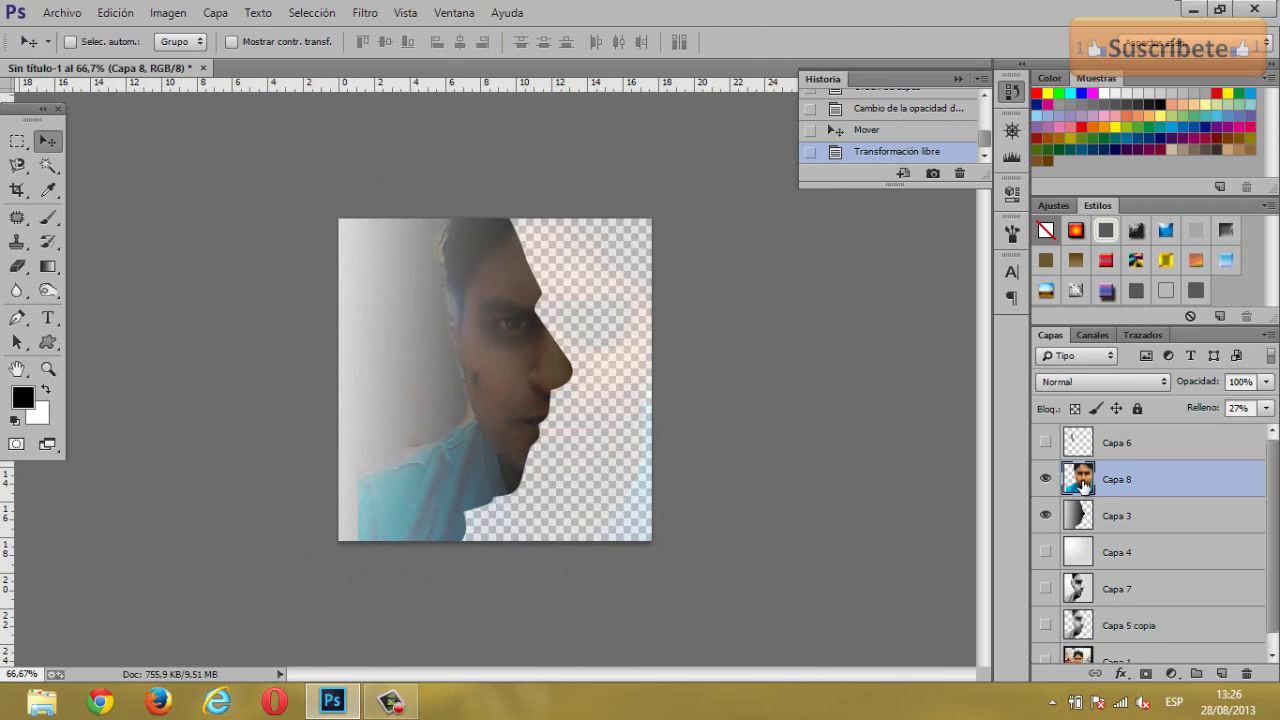
- Raise Capa 8's fill to 37% and zoom in closely on the face
click(1266, 408)
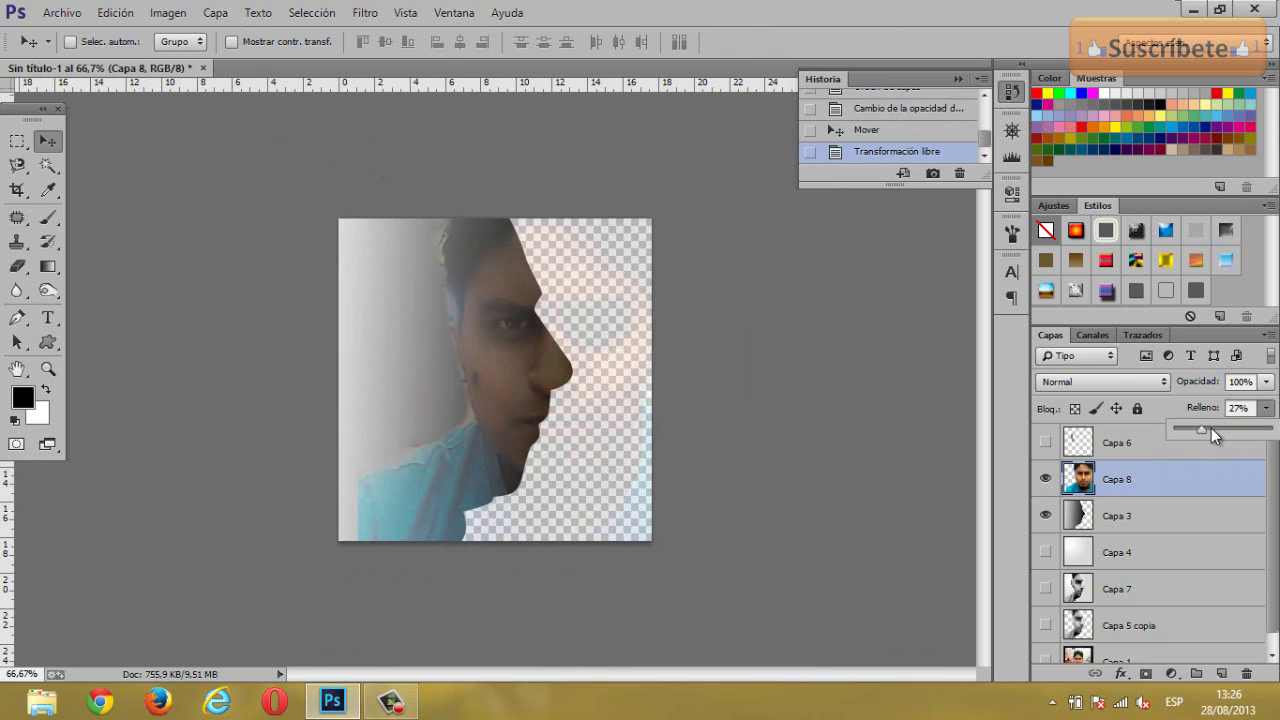
click(1211, 428)
click(48, 369)
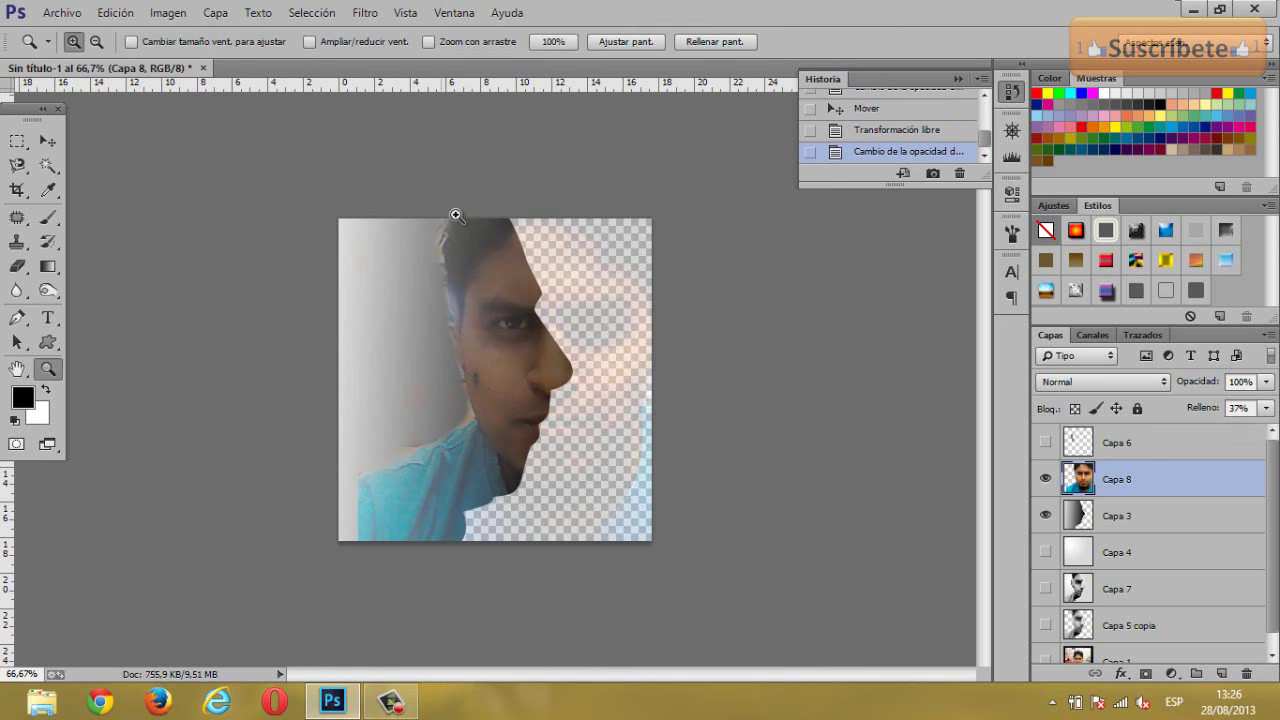
drag(457, 214, 634, 380)
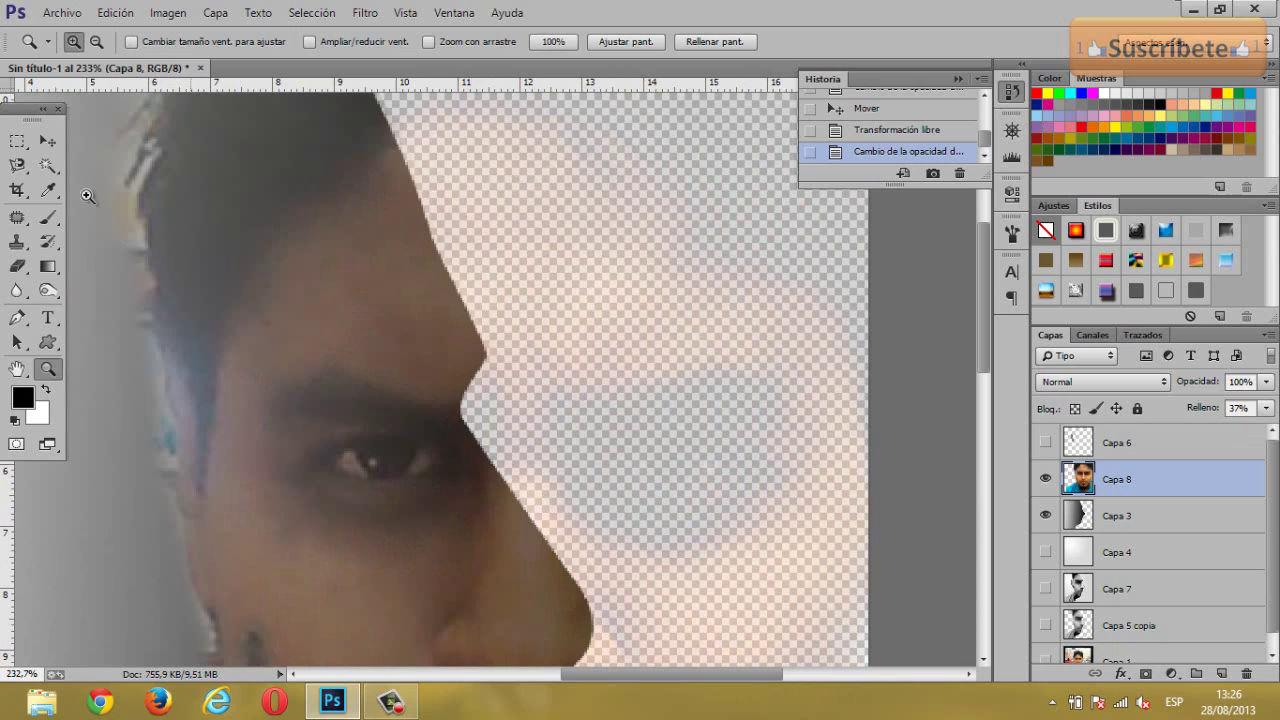
- Nudge the face photo a few pixels left so the eye meets the profile's brow edge
click(48, 141)
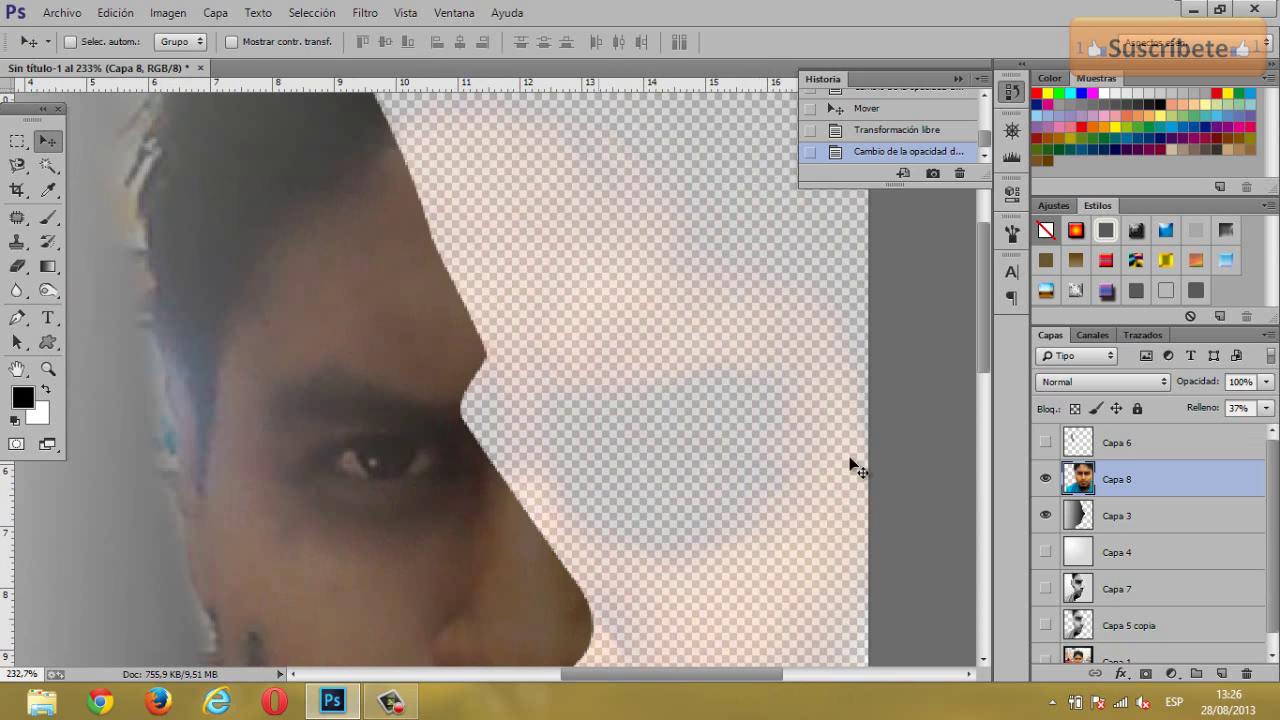
key(Left)
key(Left)
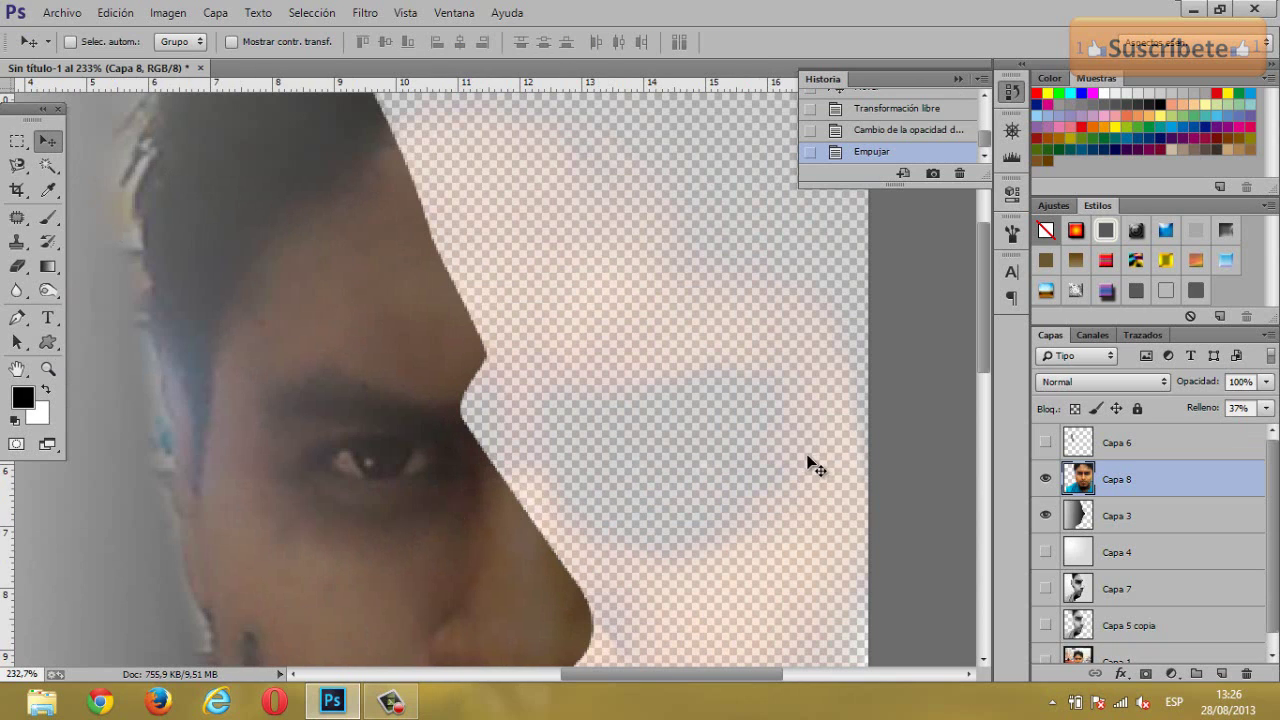
key(Left)
key(Left)
key(Left)
key(Left)
key(Left)
key(Left)
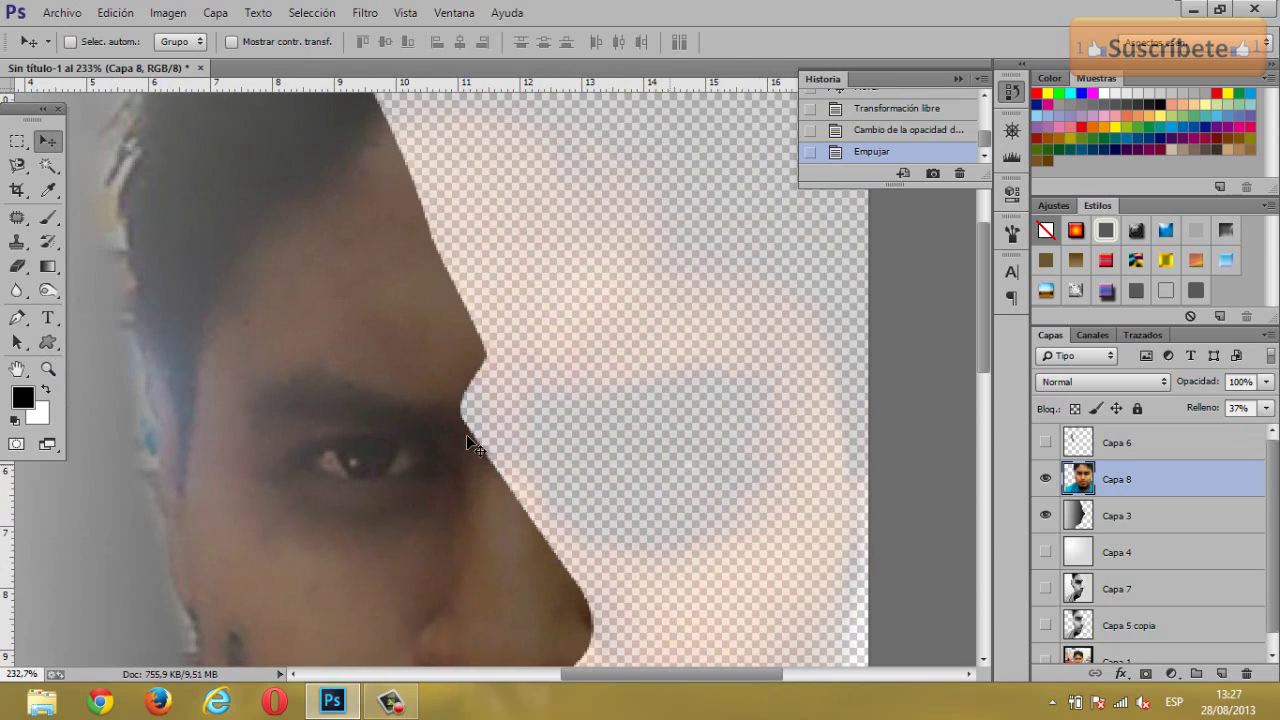
key(Left)
key(Left)
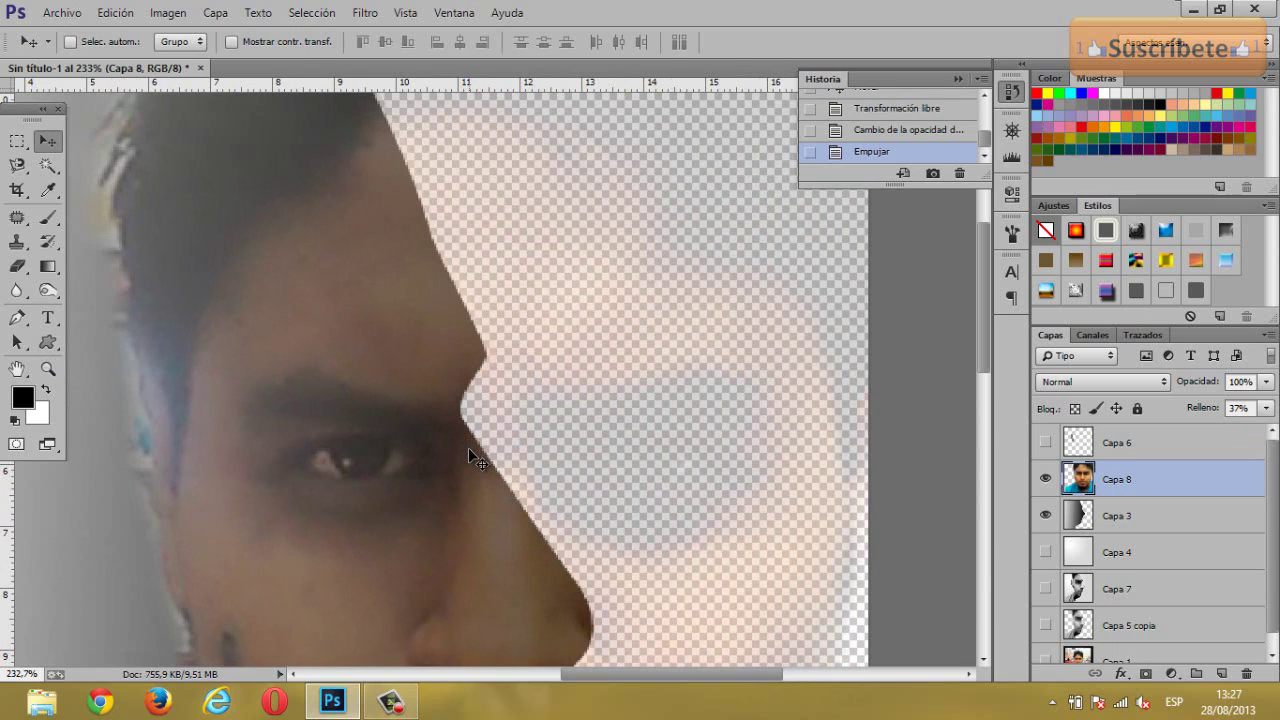
key(Left)
key(Left)
key(Left)
key(Left)
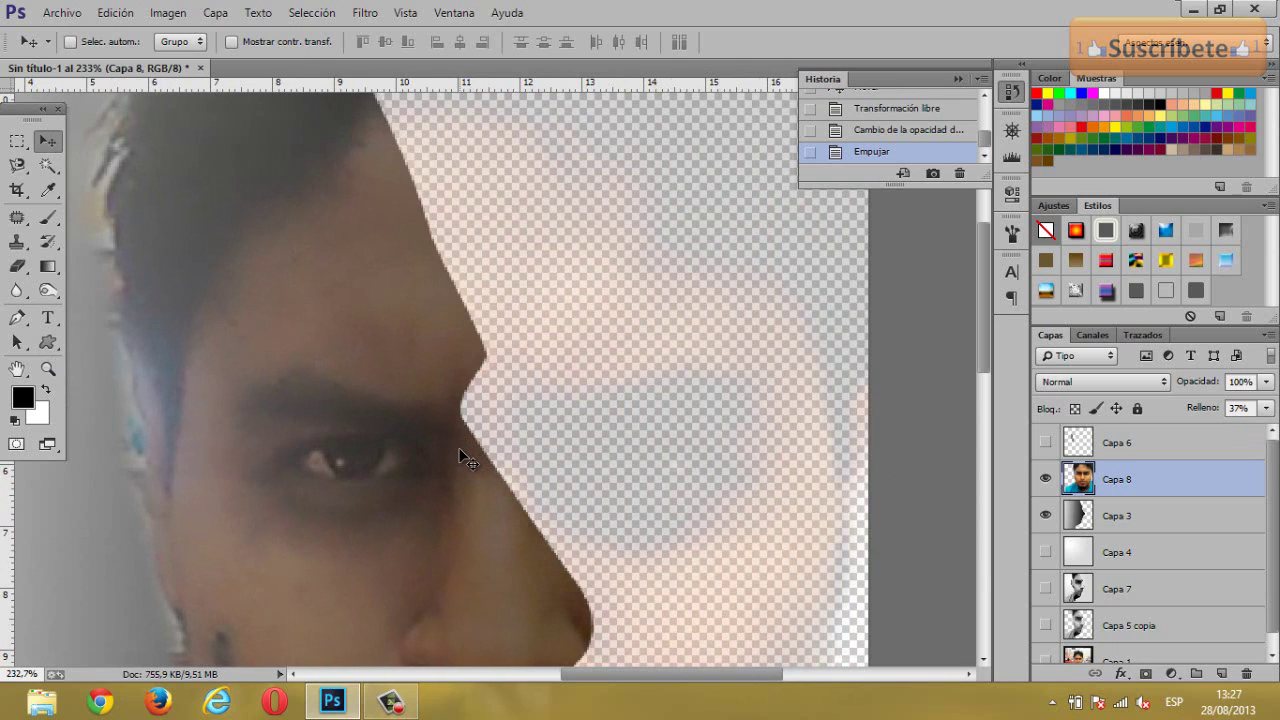
key(Left)
key(Right)
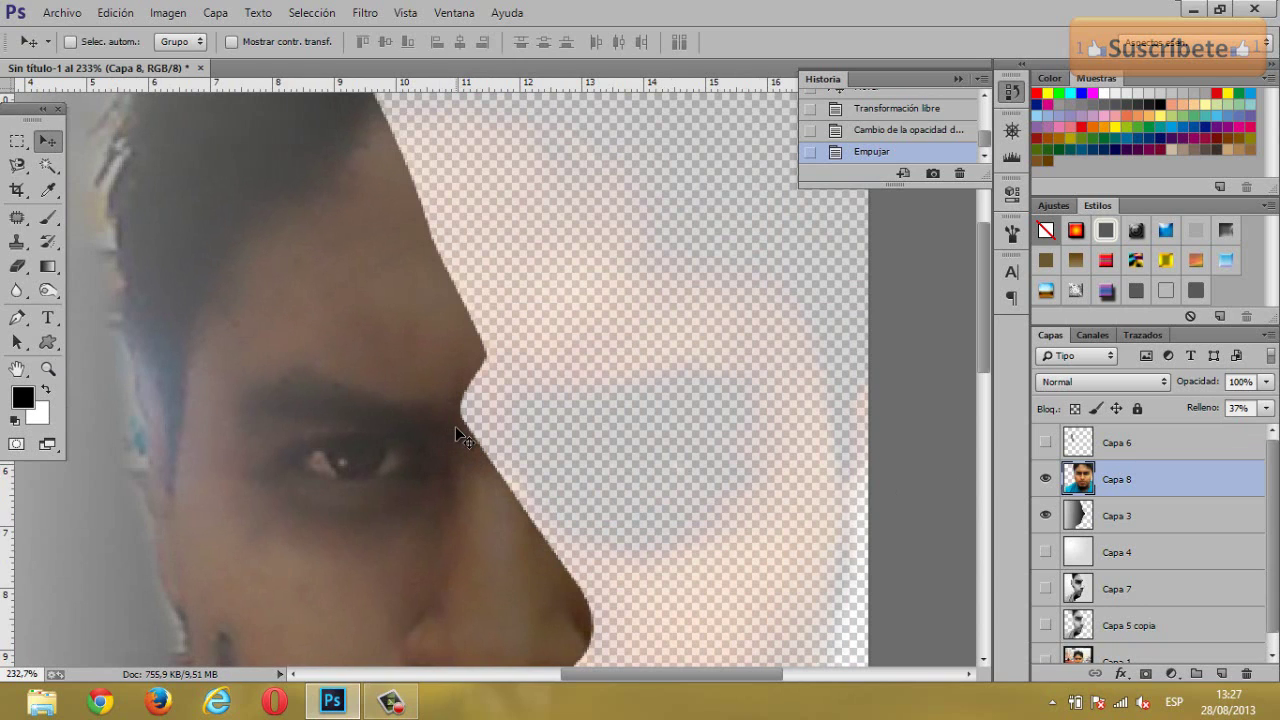
- Scroll to check the alignment, then select the Capa 3 silhouette layer
drag(978, 341, 979, 384)
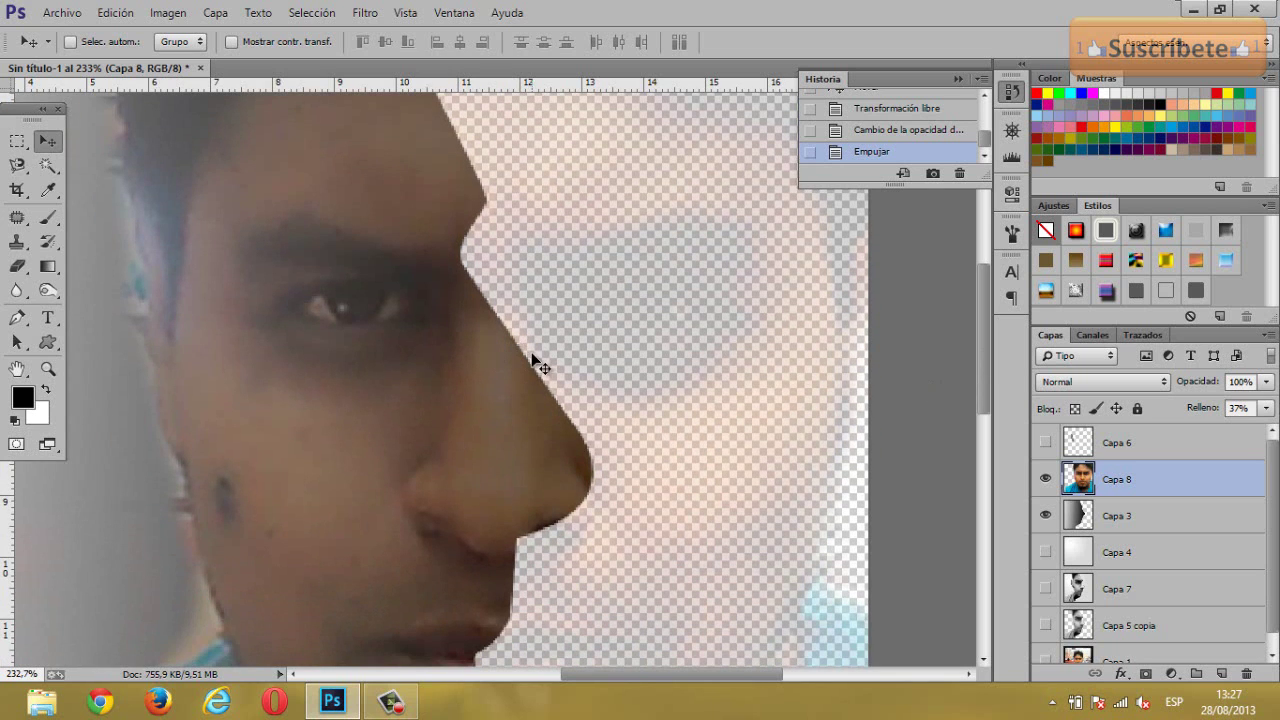
scroll(532, 359, down, 3)
scroll(532, 359, down, 2)
scroll(533, 356, up, 2)
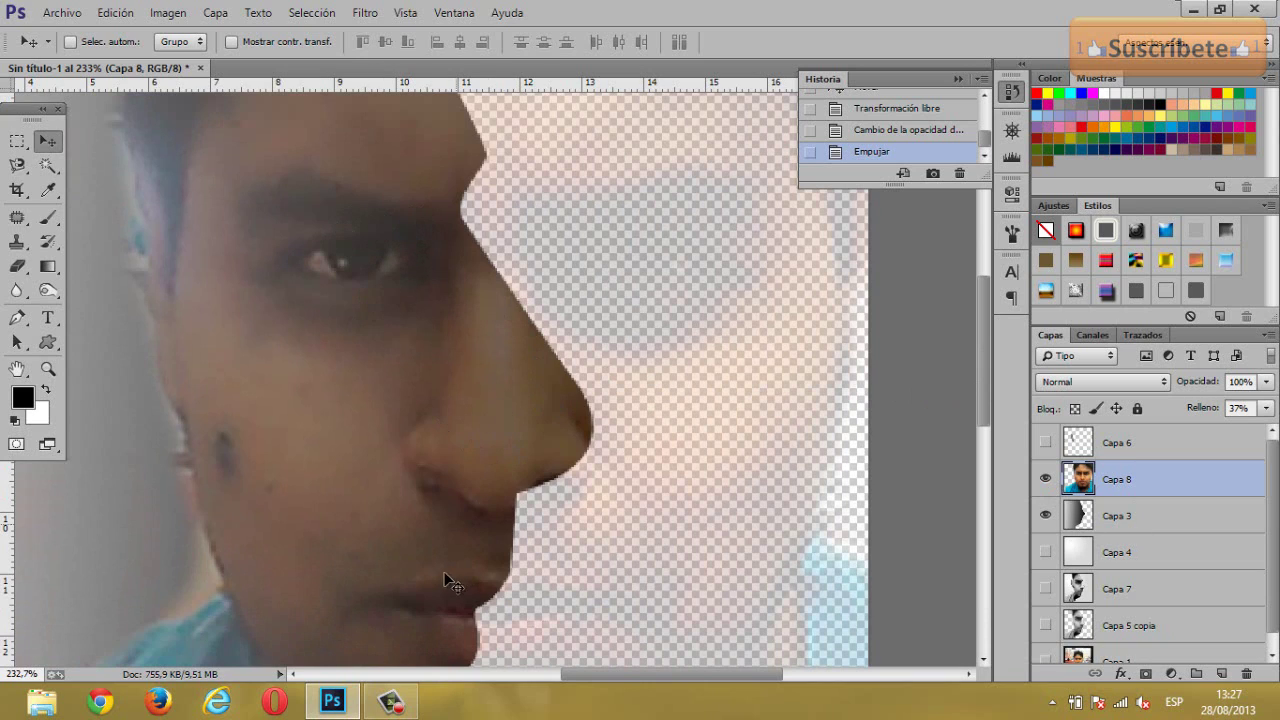
scroll(495, 500, down, 5)
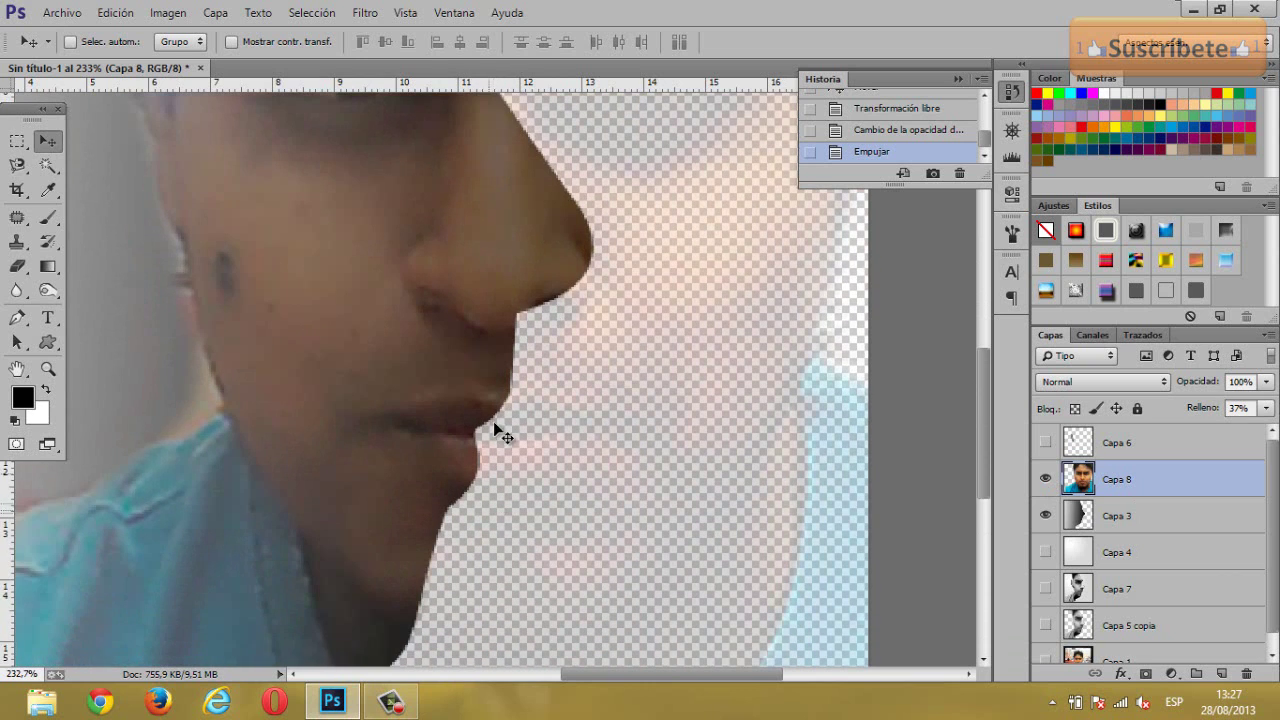
scroll(496, 429, down, 5)
scroll(492, 240, down, 1)
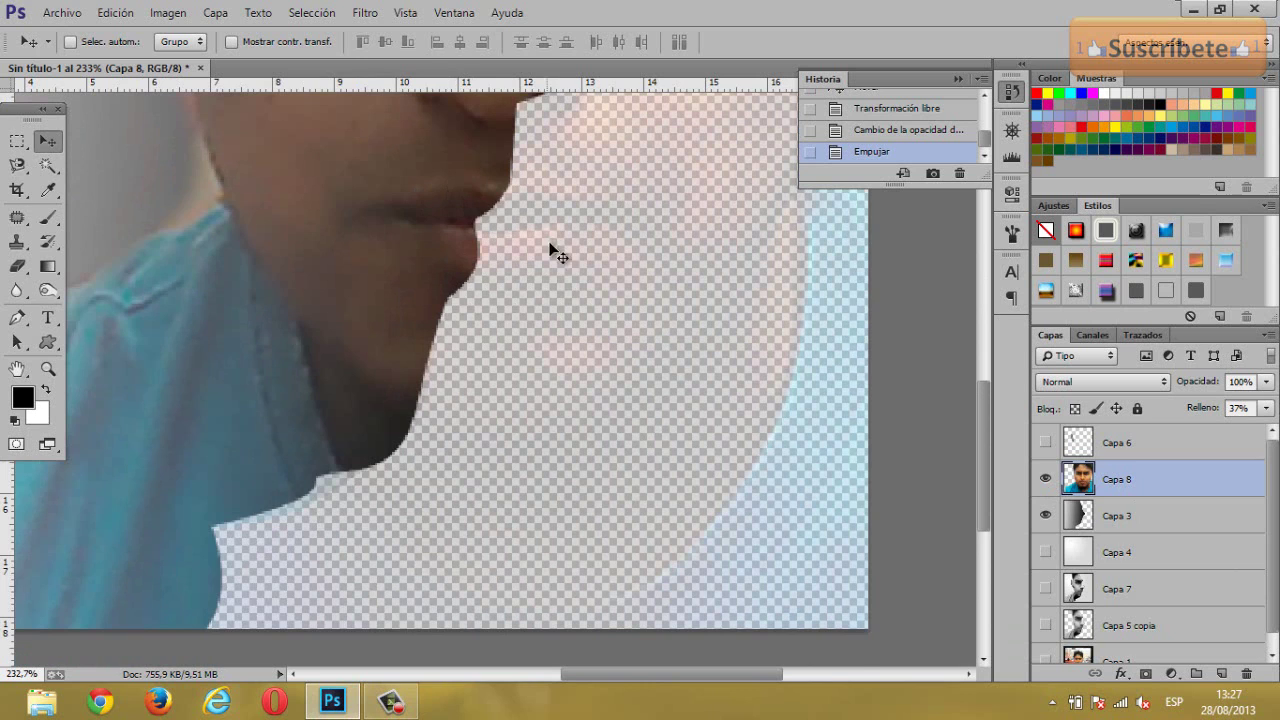
scroll(551, 251, up, 2)
scroll(634, 286, up, 1)
scroll(640, 291, up, 2)
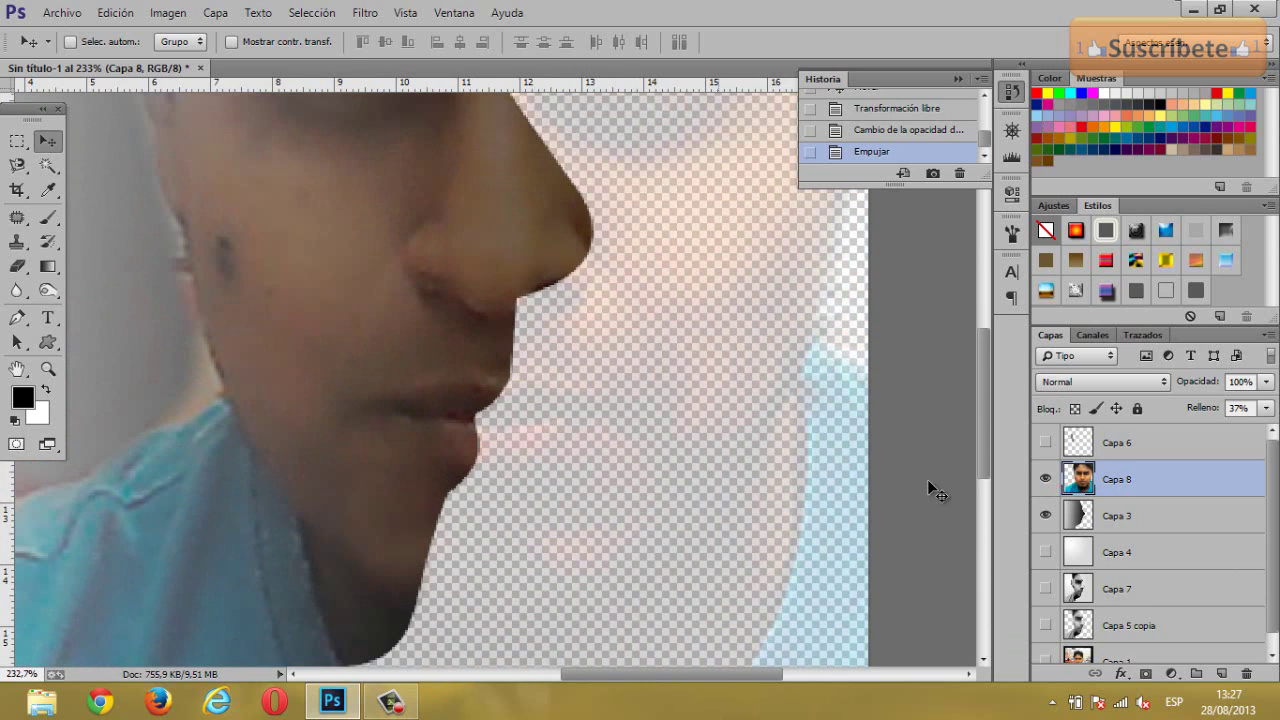
click(1080, 514)
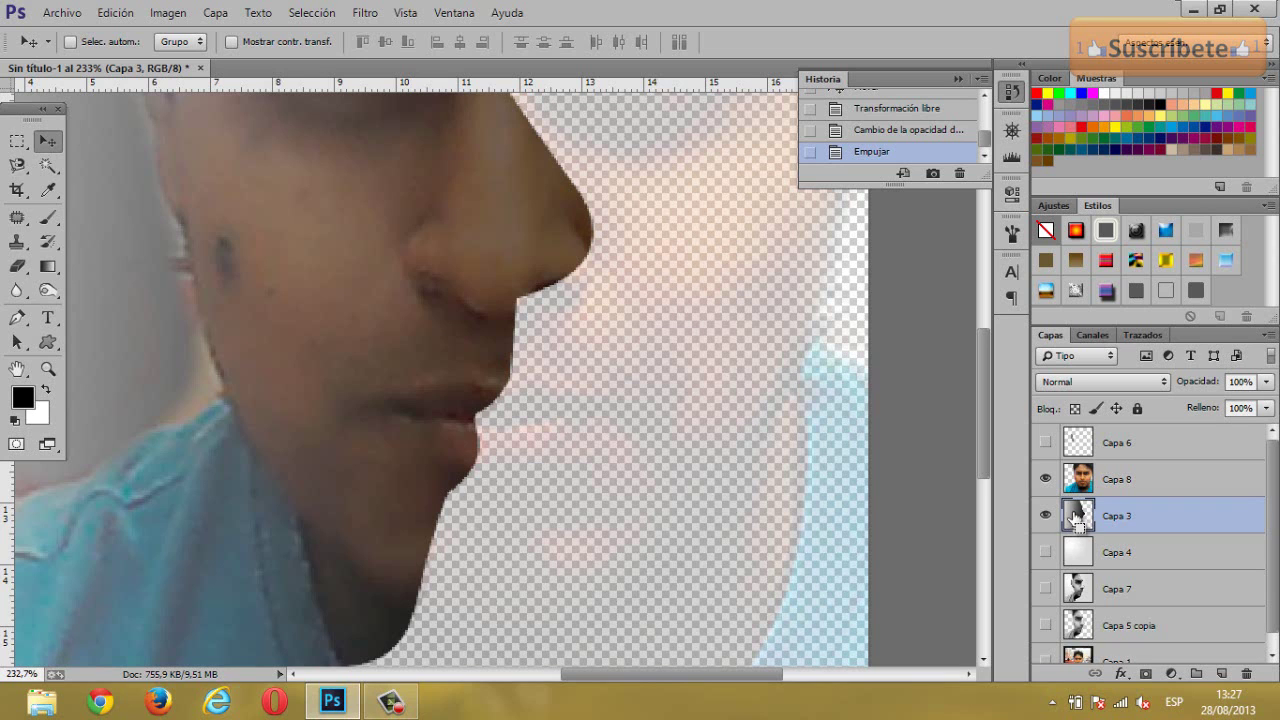
- Load the silhouette as a selection, invert it, and delete Capa 8's photo outside the profile
ctrl+click(1076, 520)
scroll(440, 310, up, 2)
scroll(466, 323, up, 3)
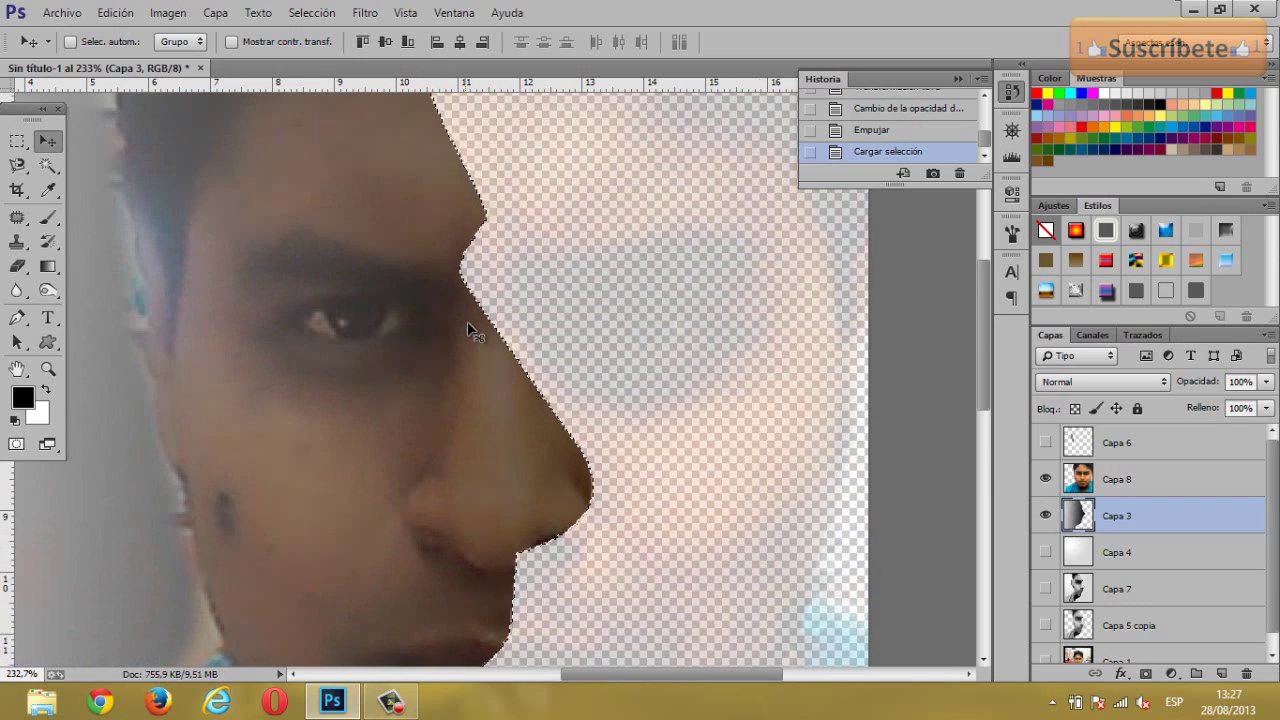
click(313, 13)
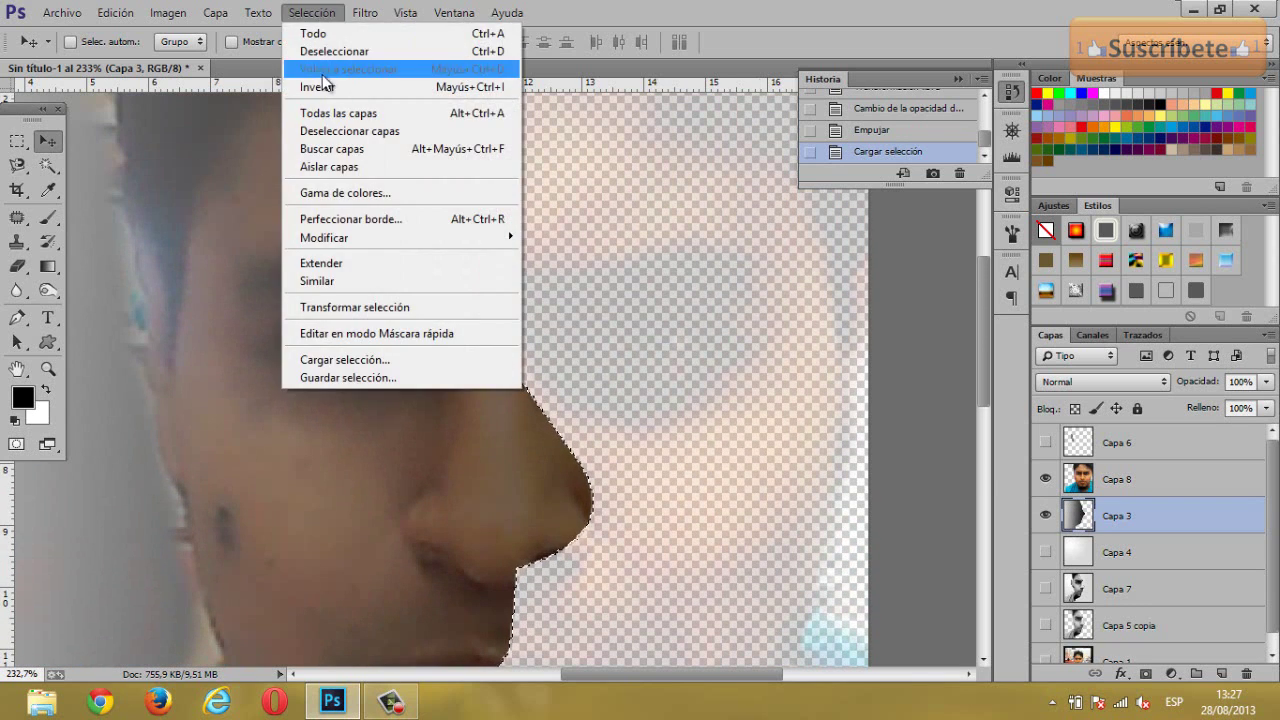
click(322, 87)
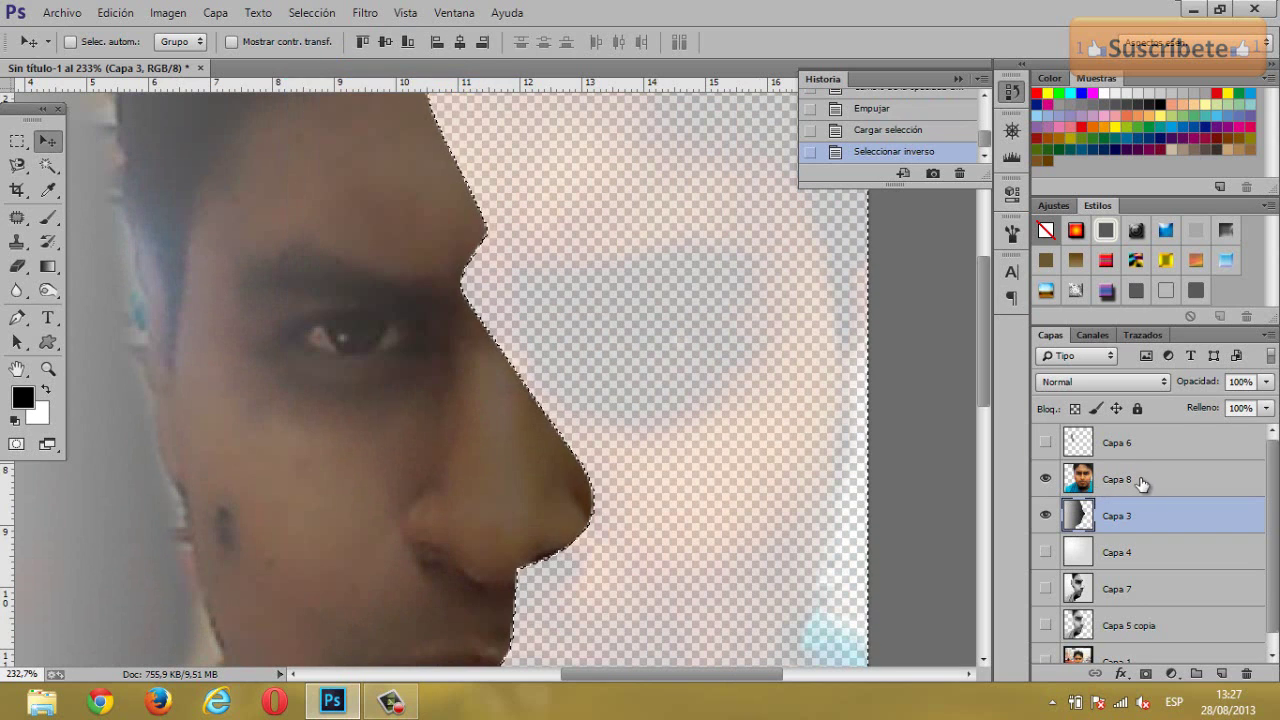
click(1150, 484)
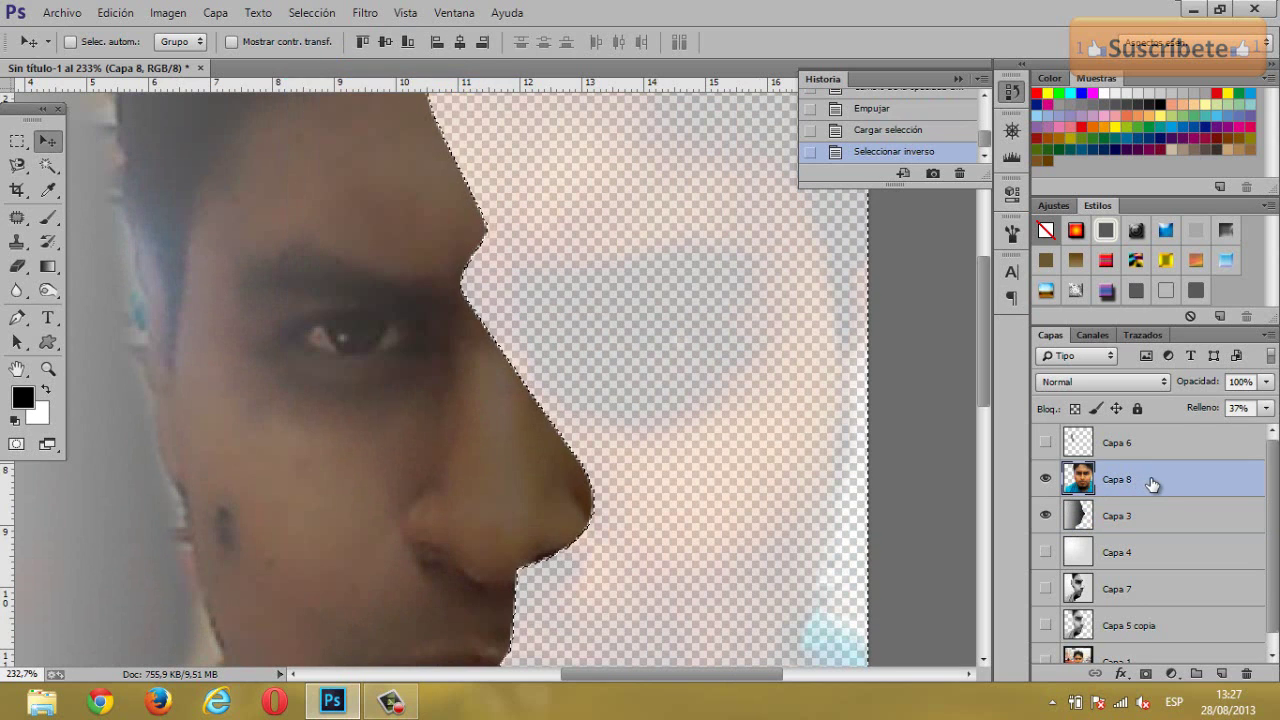
key(Delete)
- Fit the image in view, restore Capa 8's fill to 100%, and deselect
key(ctrl+1)
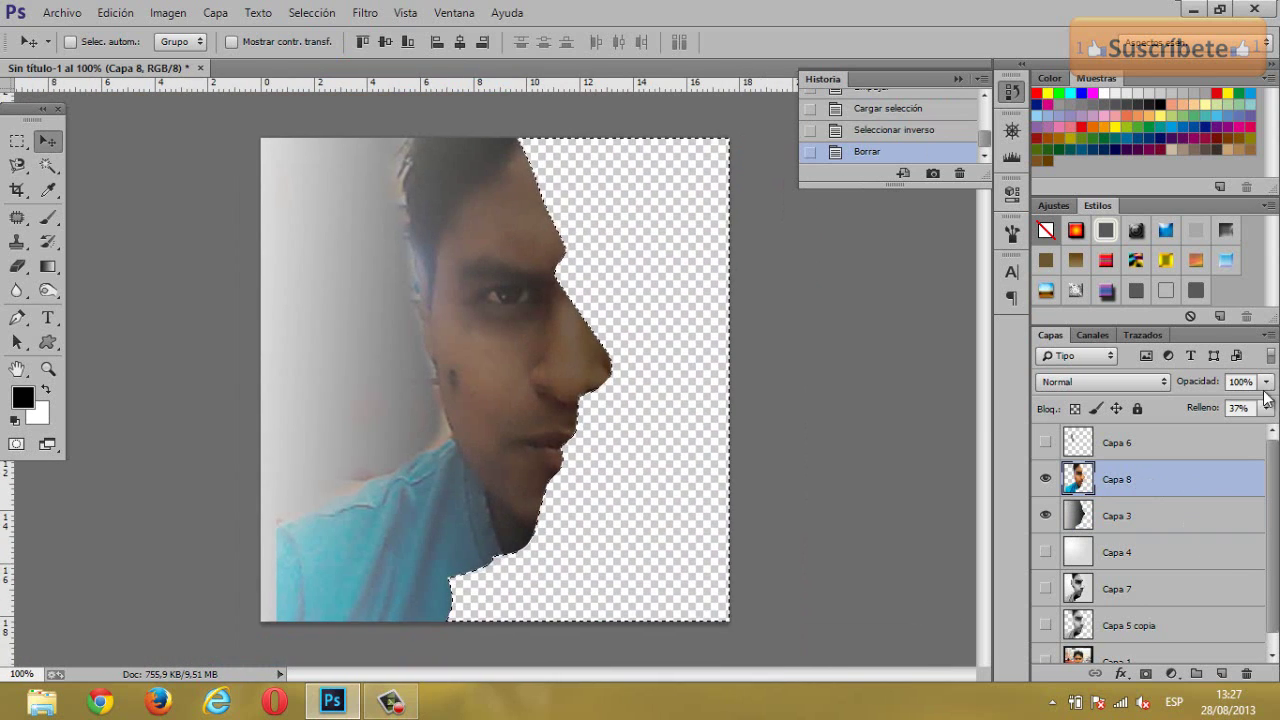
click(1266, 408)
drag(1200, 430, 1270, 430)
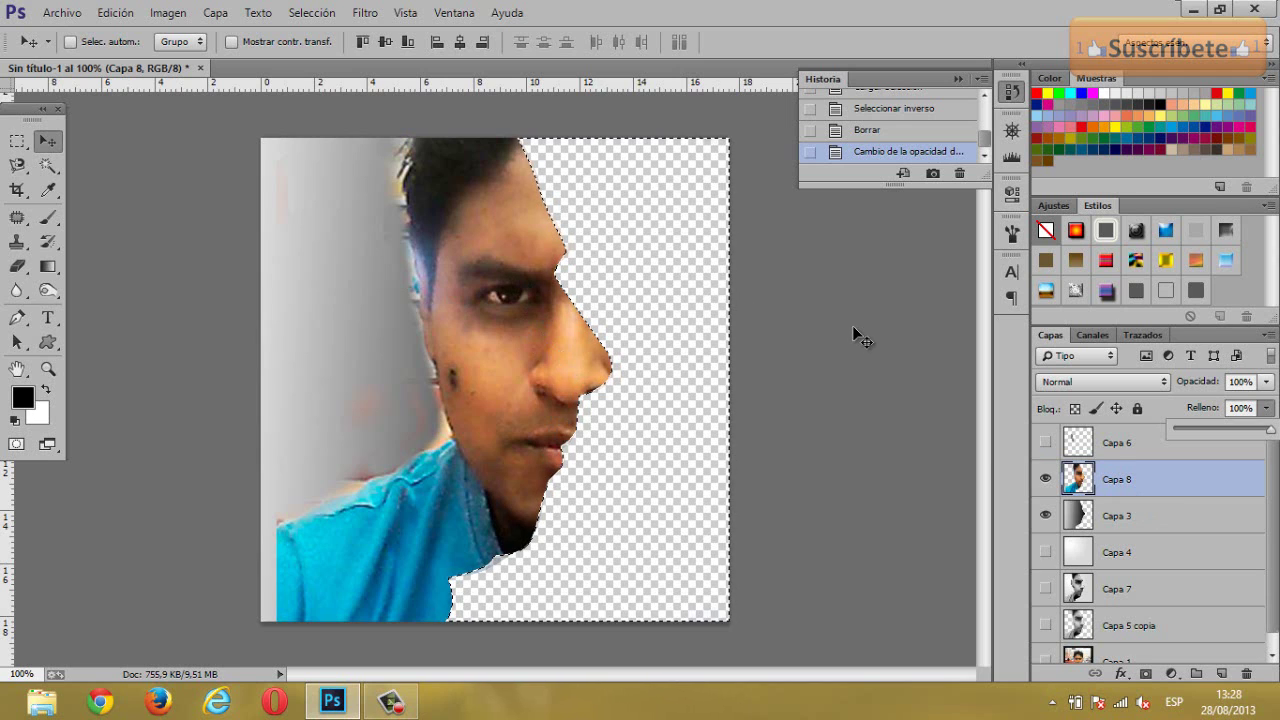
key(ctrl+d)
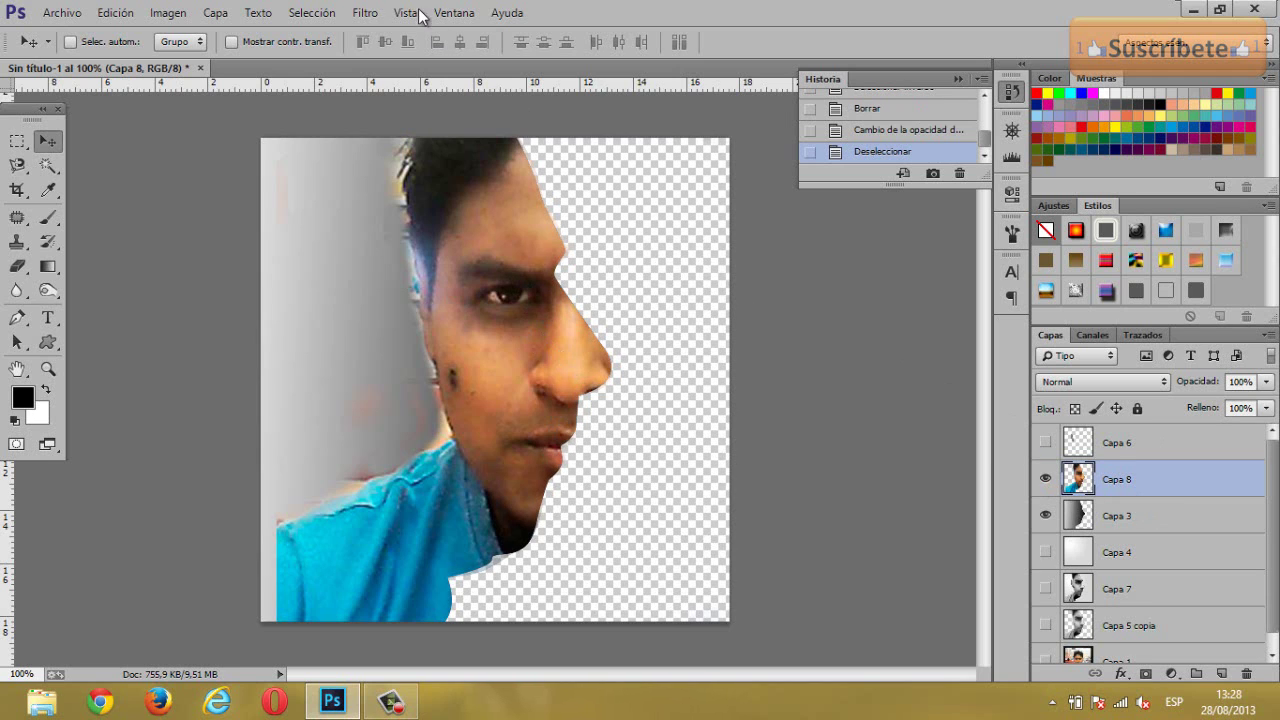
click(360, 14)
- In Liquify, zoom on the nose and Forward Warp its tip outward to the right, then apply
click(403, 160)
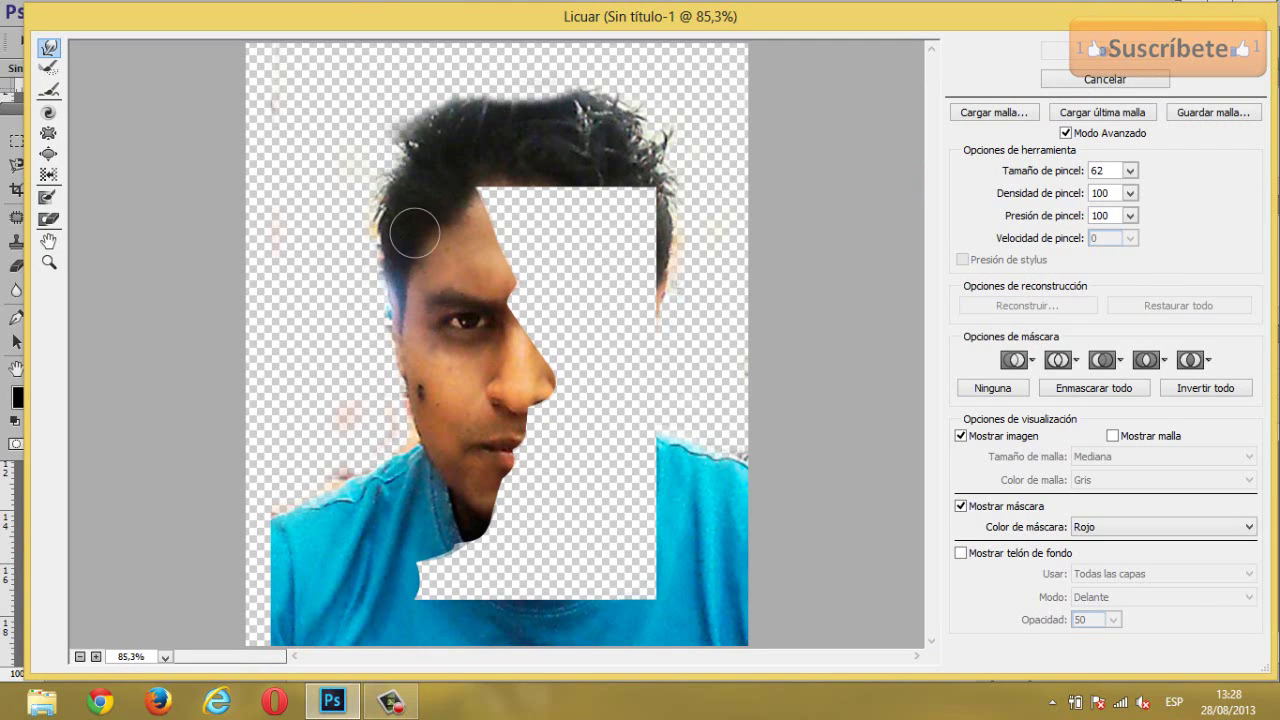
click(47, 264)
drag(495, 335, 594, 437)
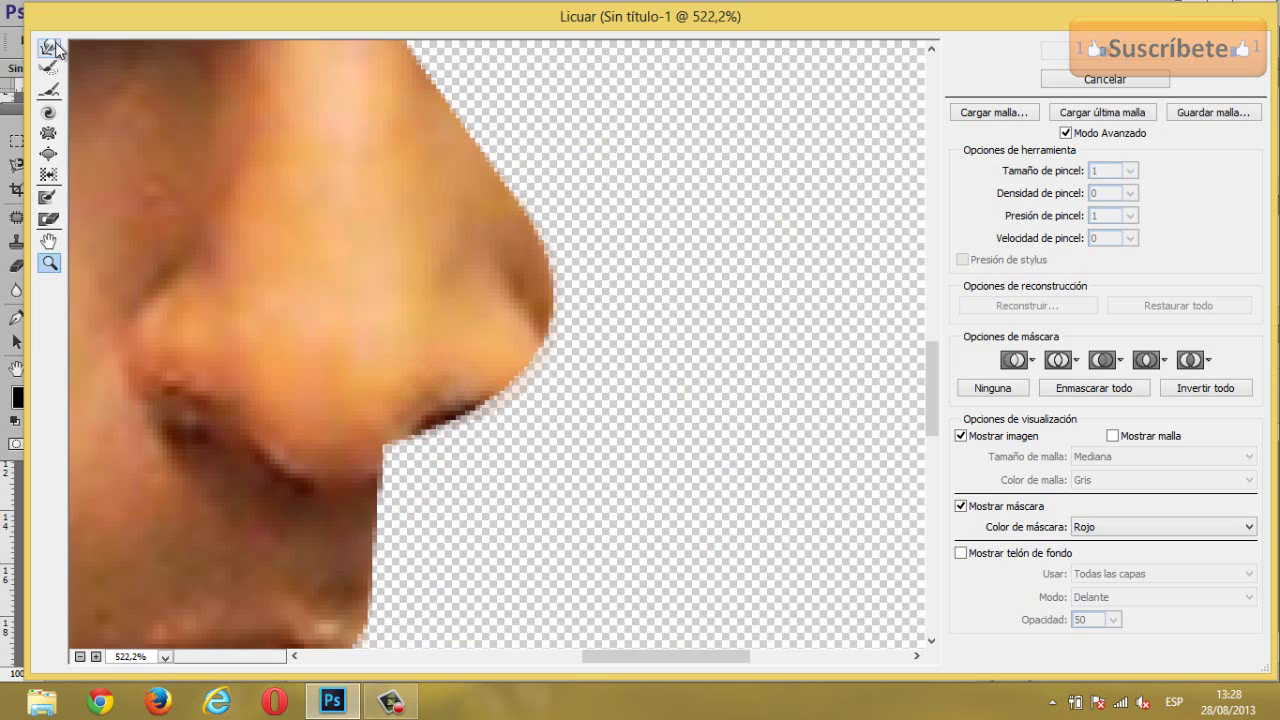
click(52, 48)
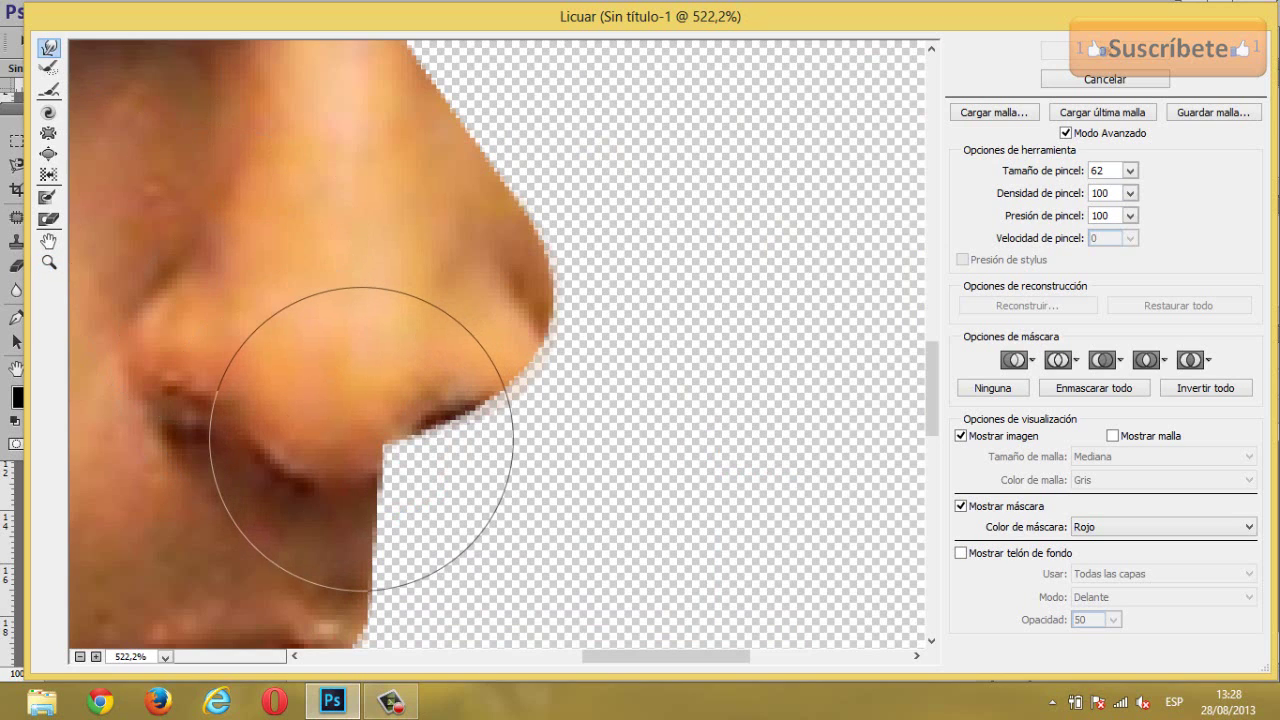
drag(361, 439, 387, 346)
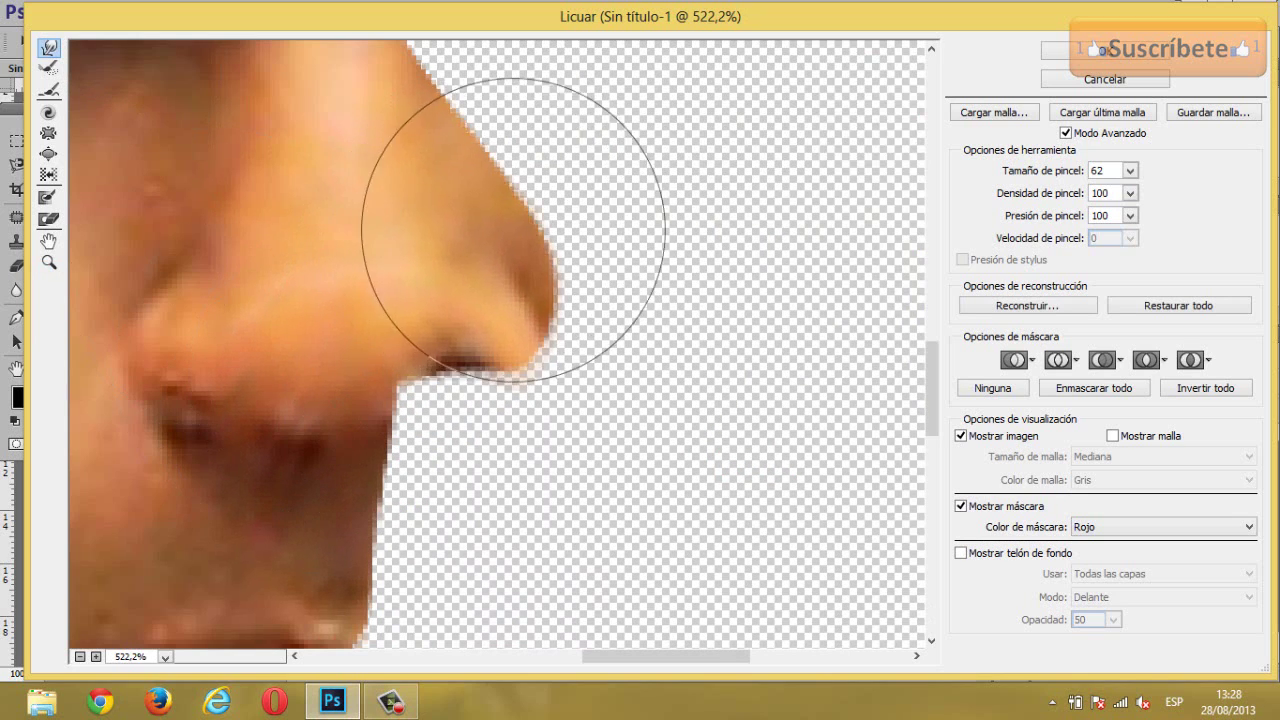
drag(525, 230, 660, 240)
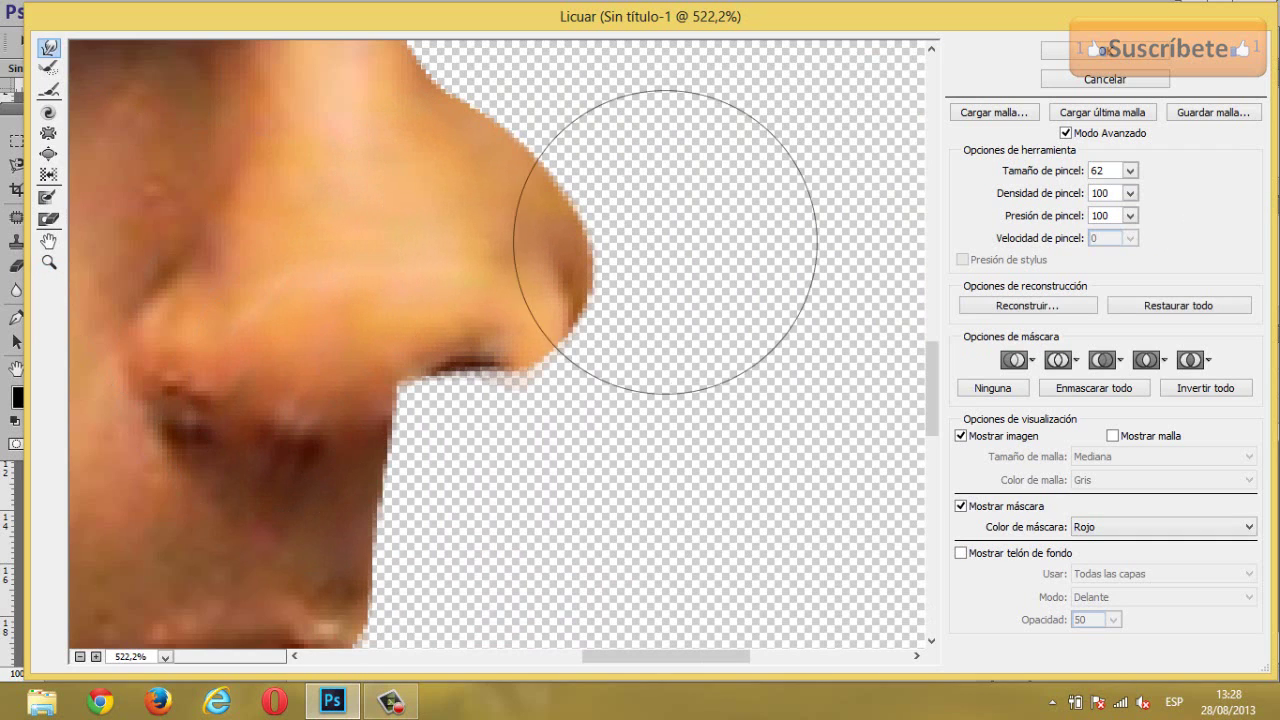
drag(528, 320, 617, 328)
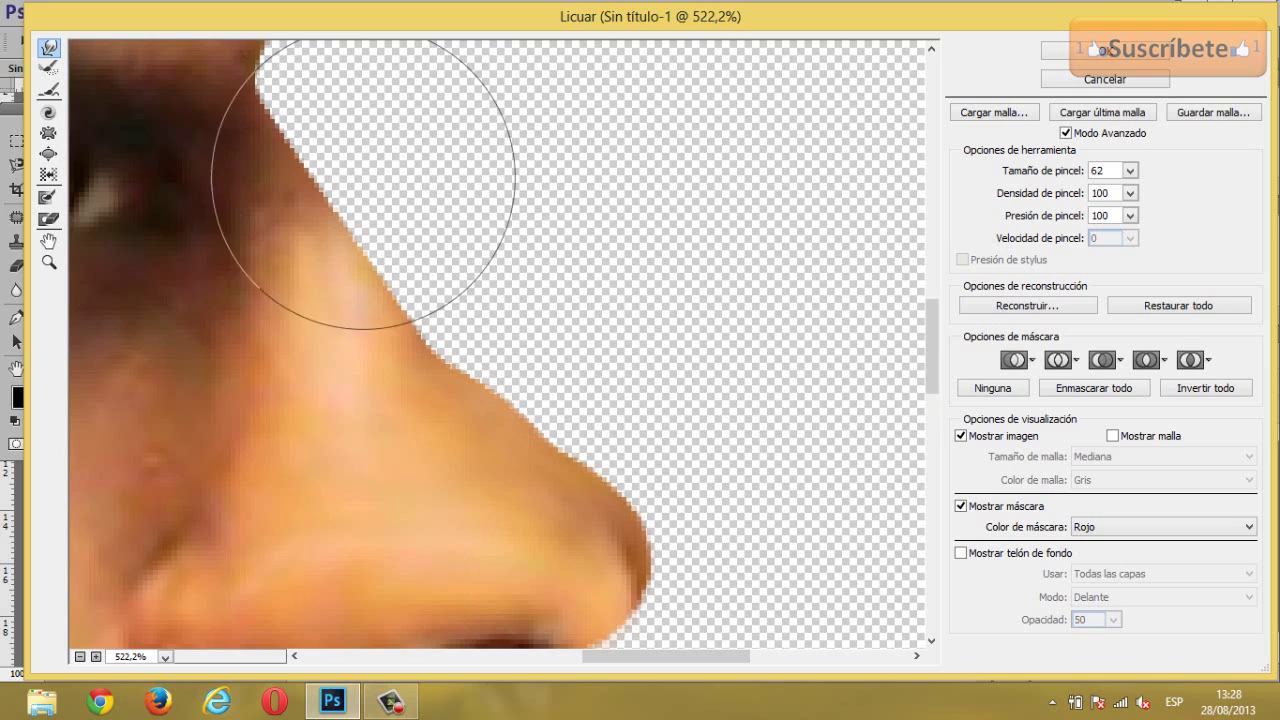
ctrl+alt+click(598, 247)
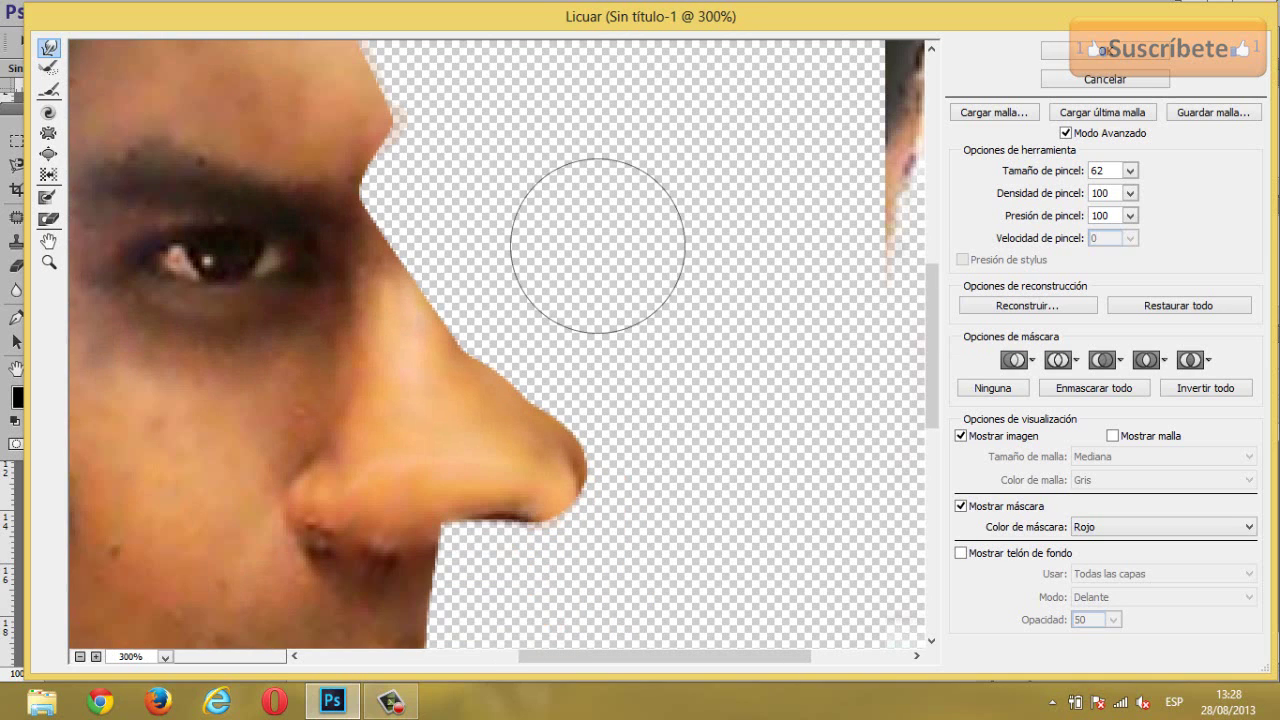
click(1101, 49)
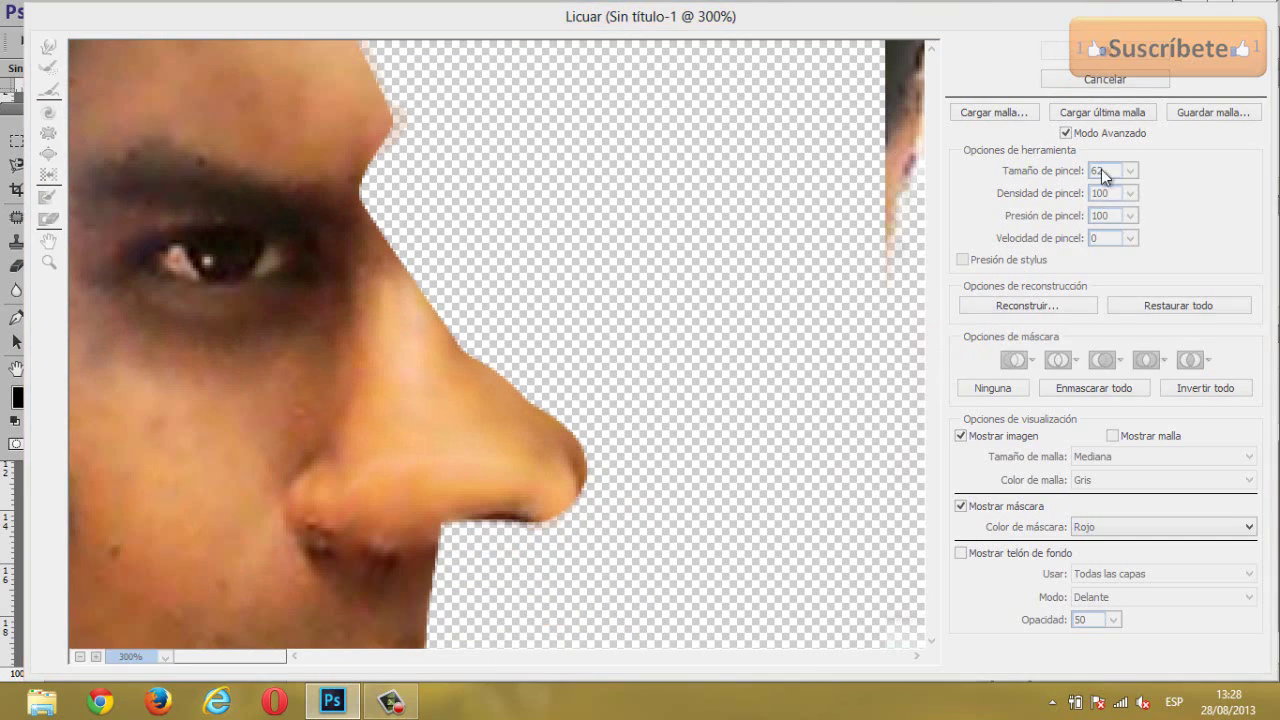
- Load Capa 3's silhouette selection, invert it, delete Capa 8's overhanging nose, and deselect
click(1079, 516)
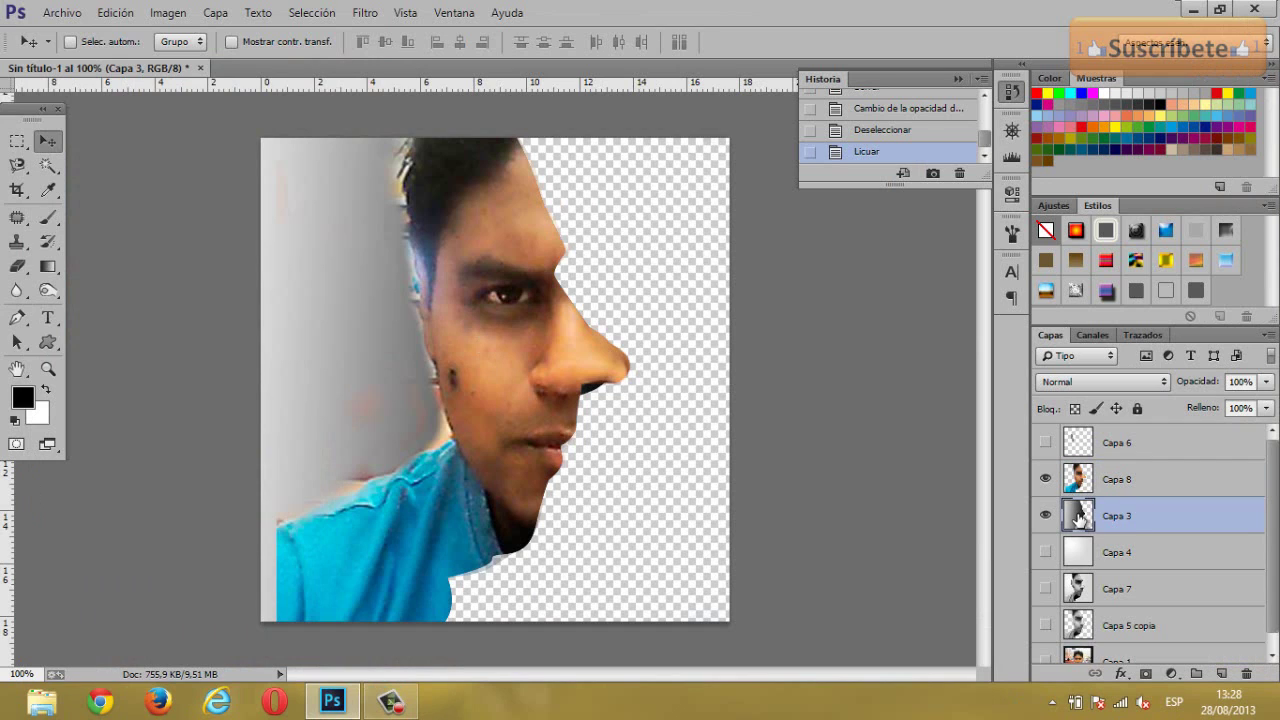
ctrl+click(1079, 516)
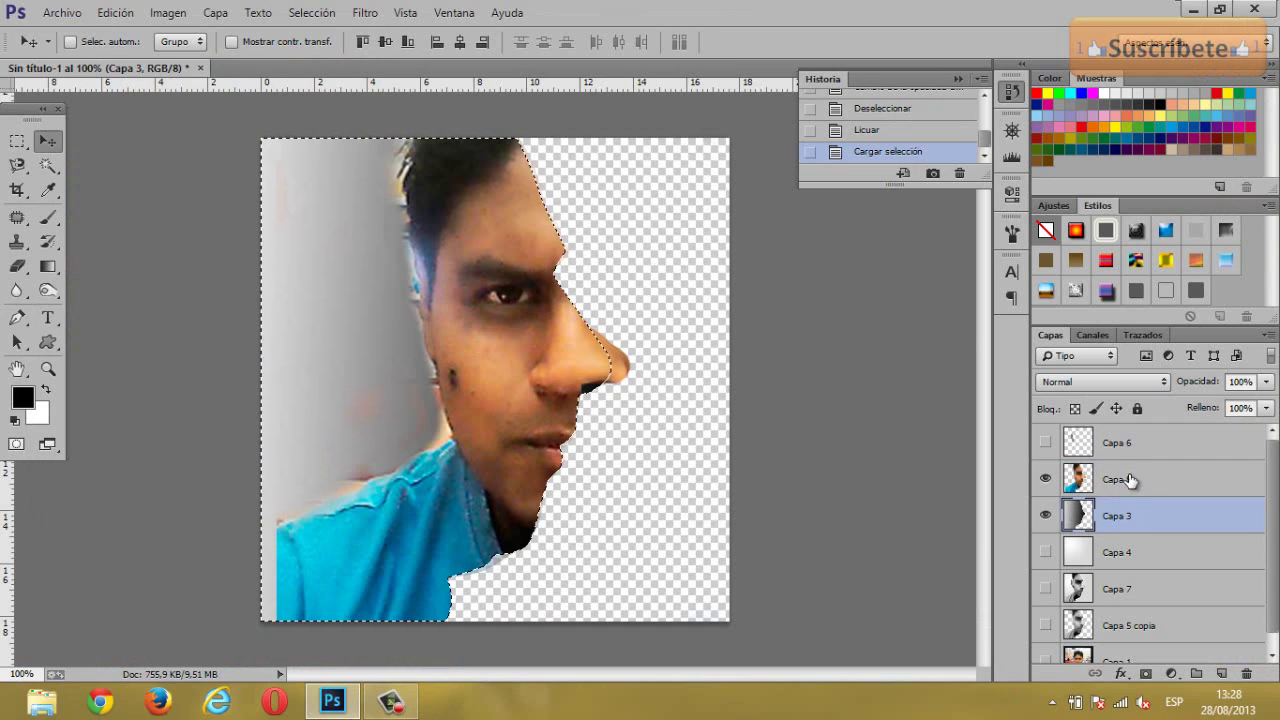
click(1126, 482)
key(Delete)
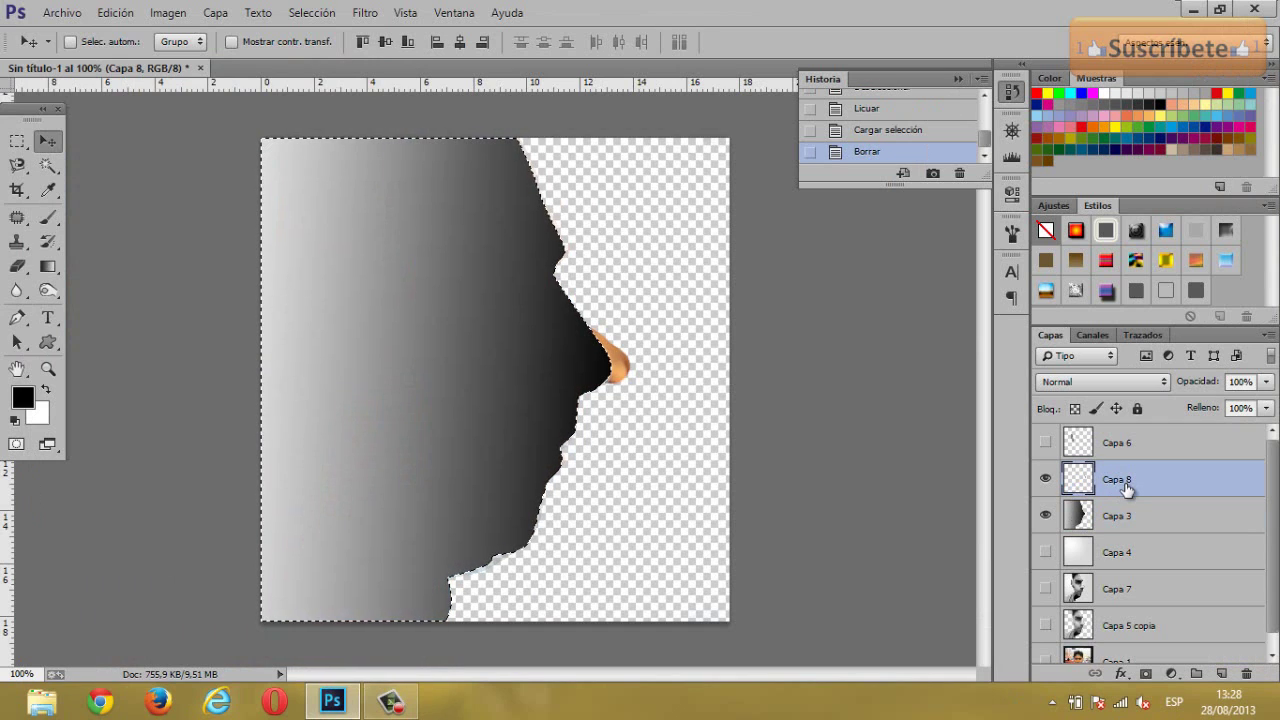
key(ctrl+z)
click(1081, 516)
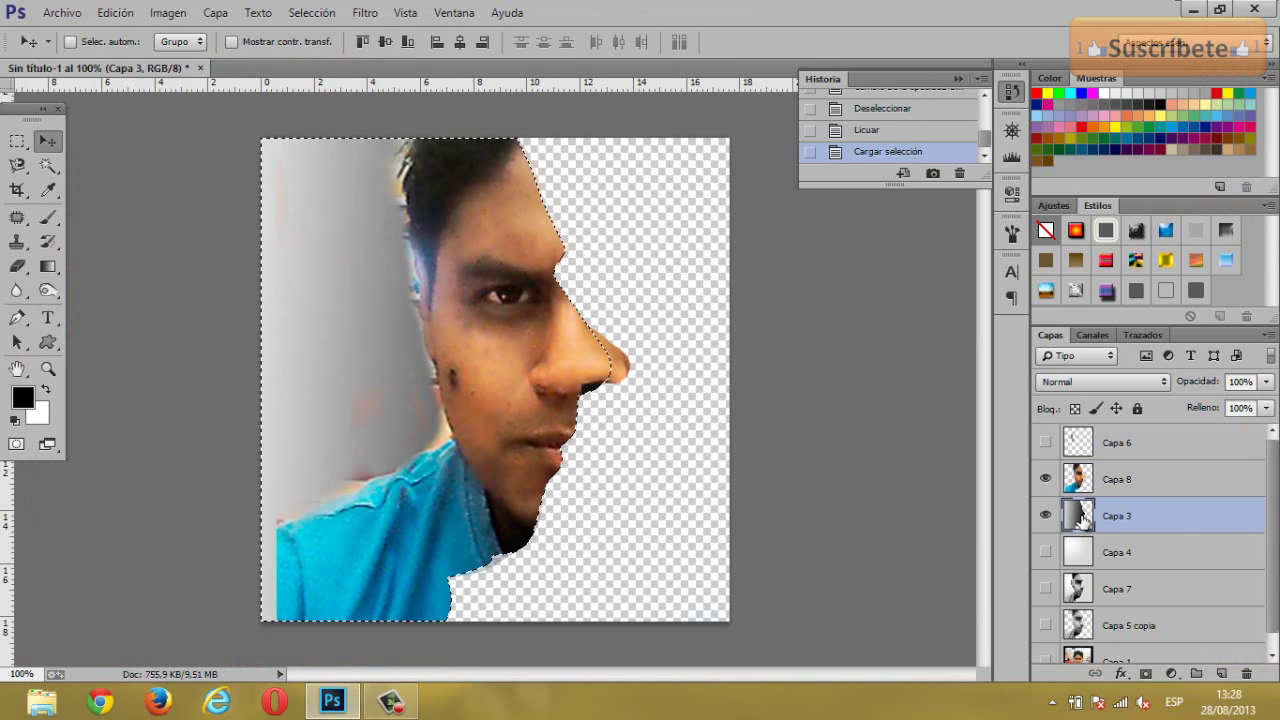
click(328, 20)
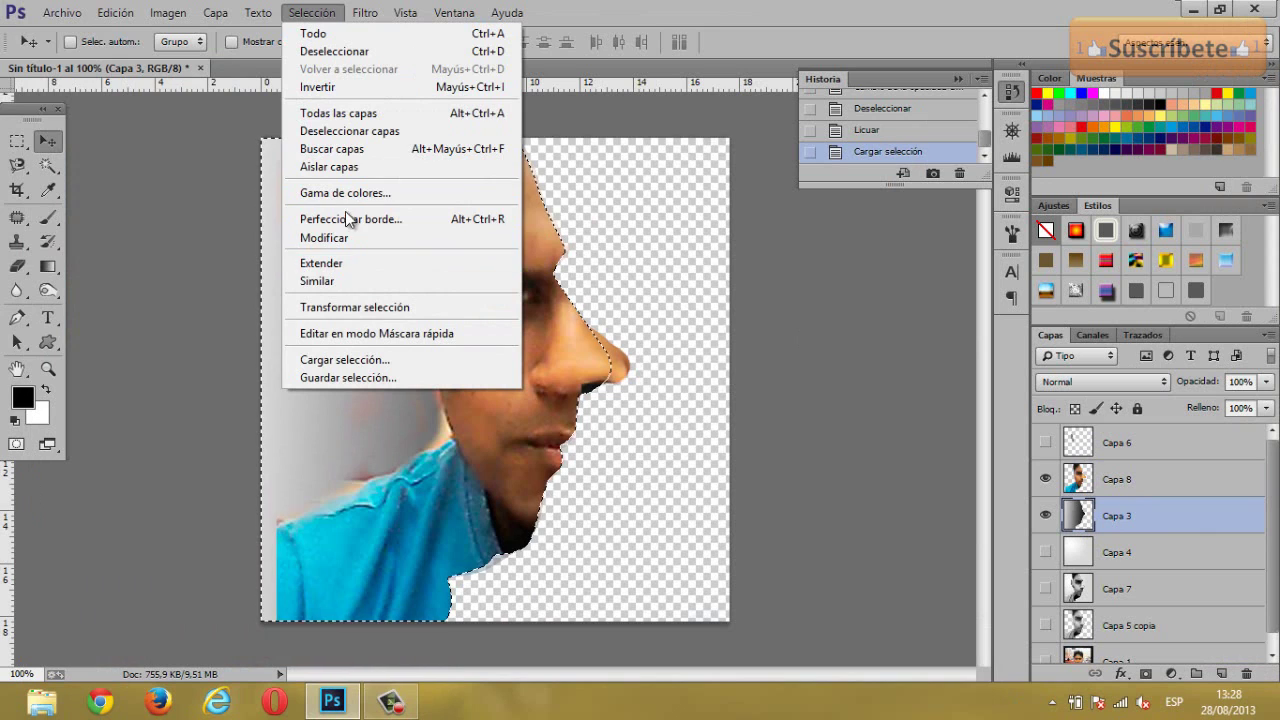
click(352, 88)
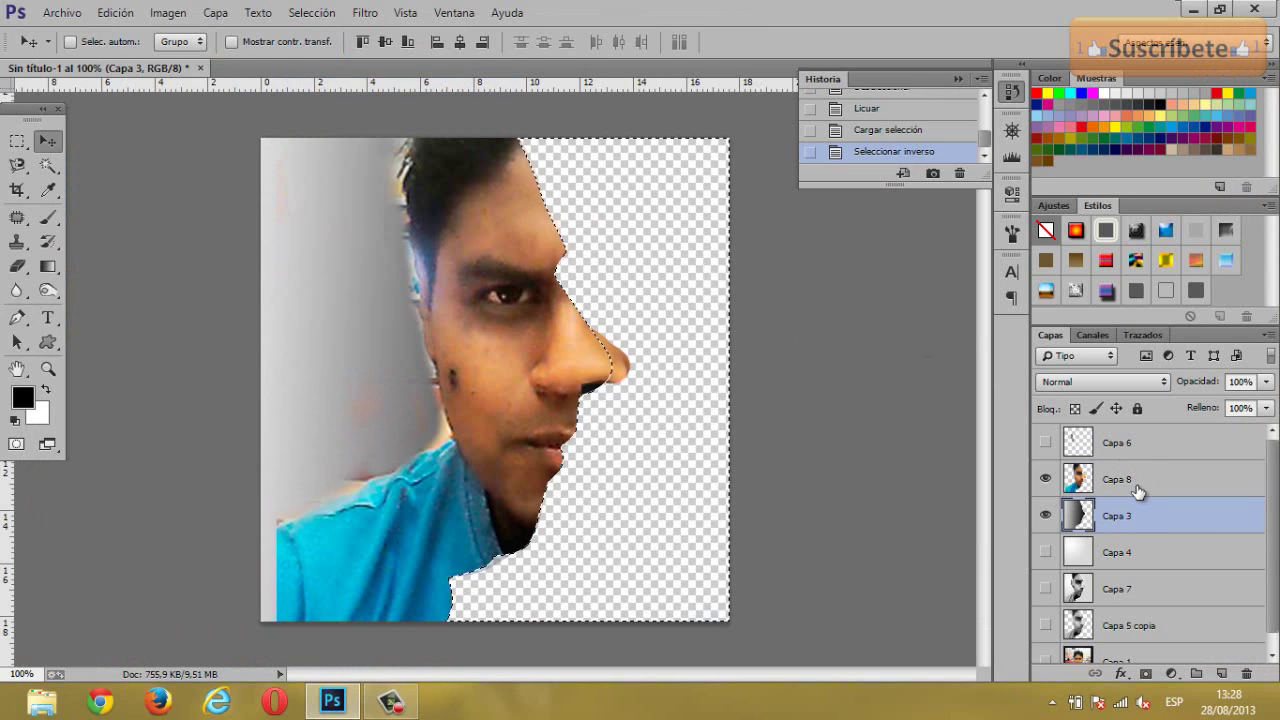
key(Delete)
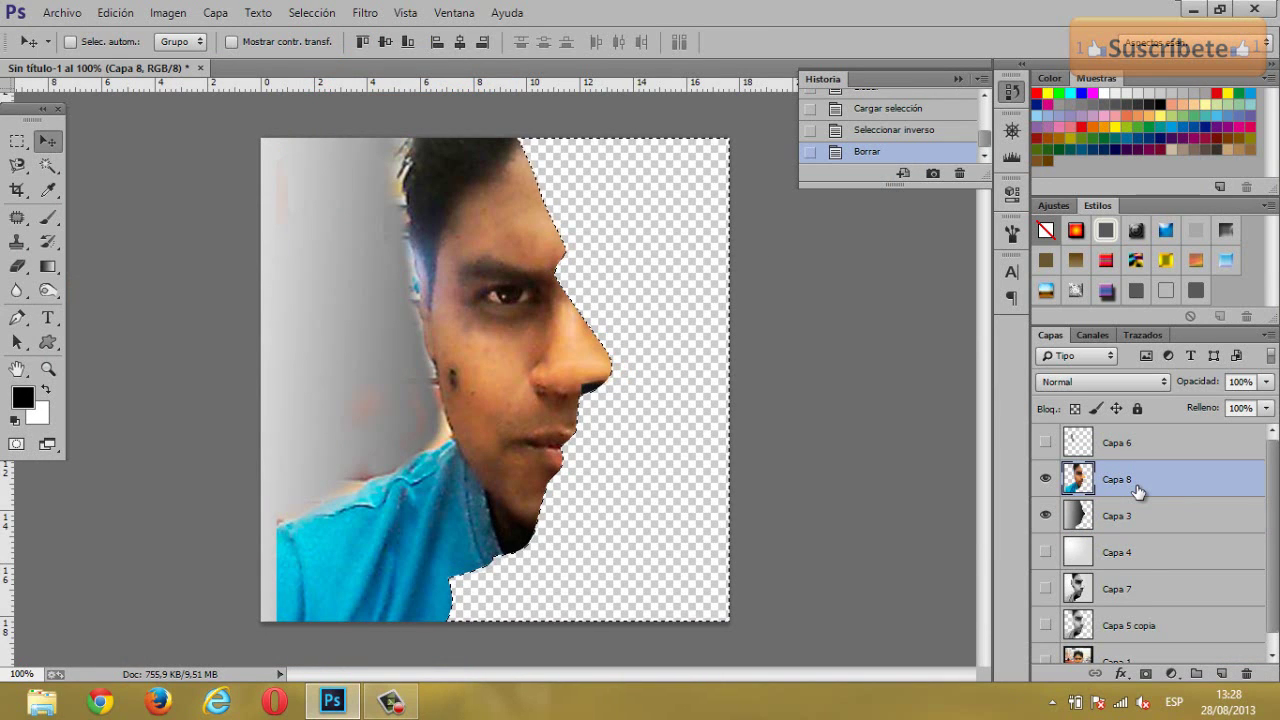
key(ctrl+d)
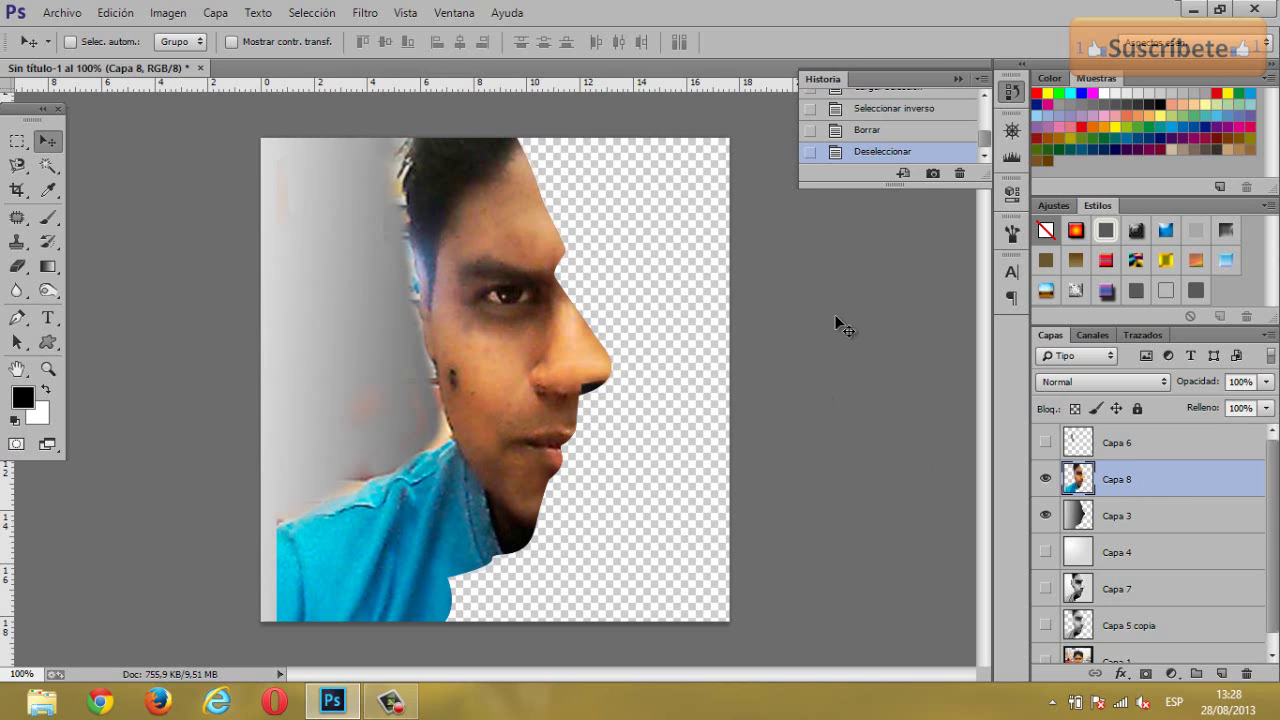
- Zoom on the nose tip and Liquify it down-right with Forward Warp, redoing the warp once
click(51, 371)
drag(531, 366, 629, 406)
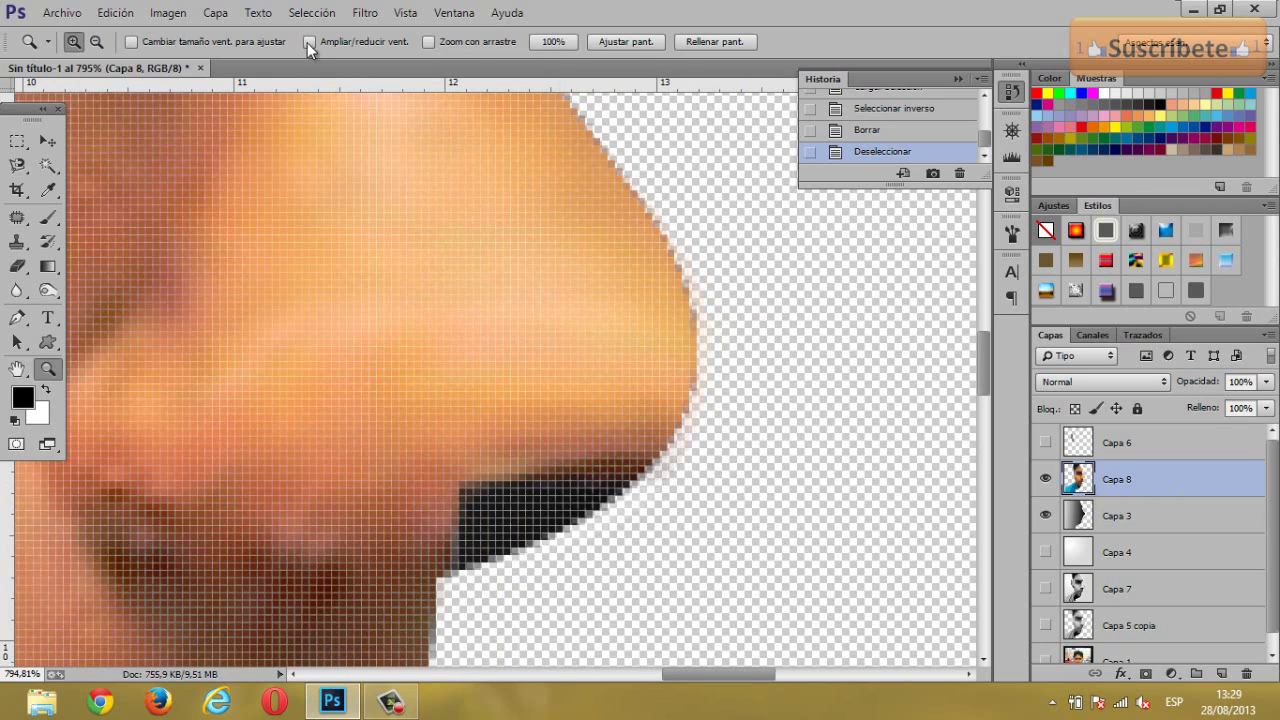
click(364, 12)
click(398, 157)
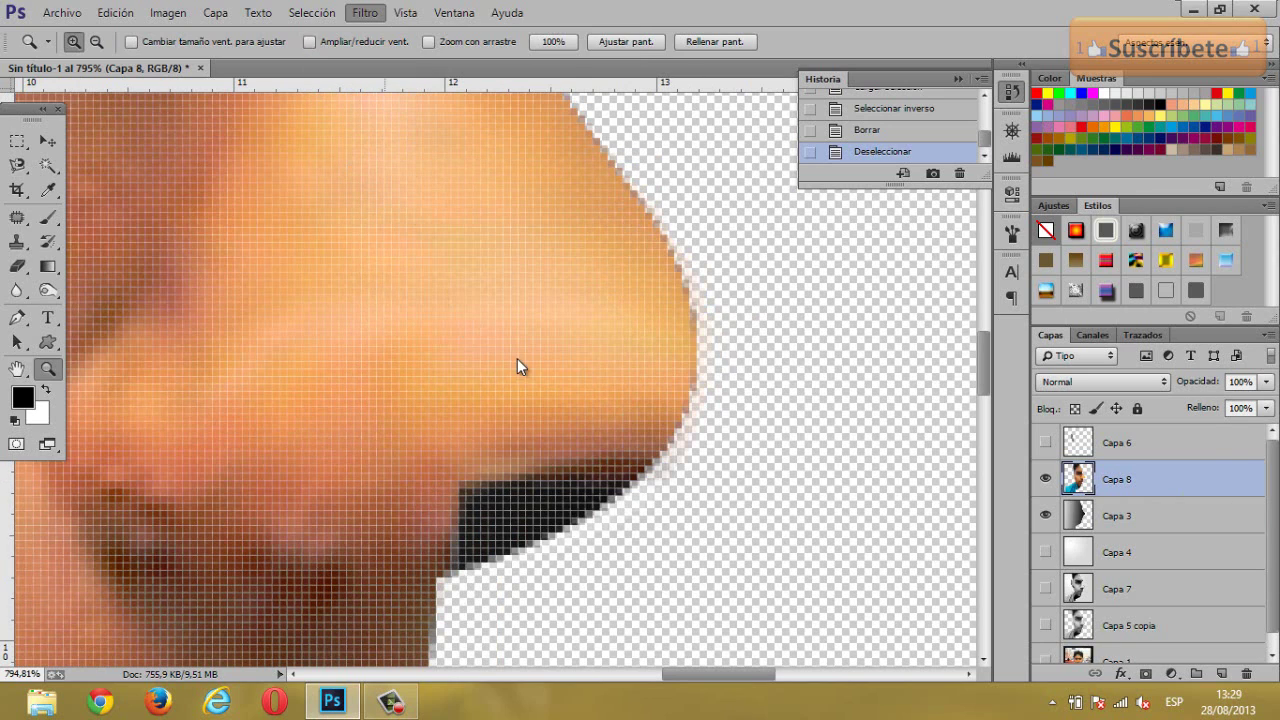
key(z)
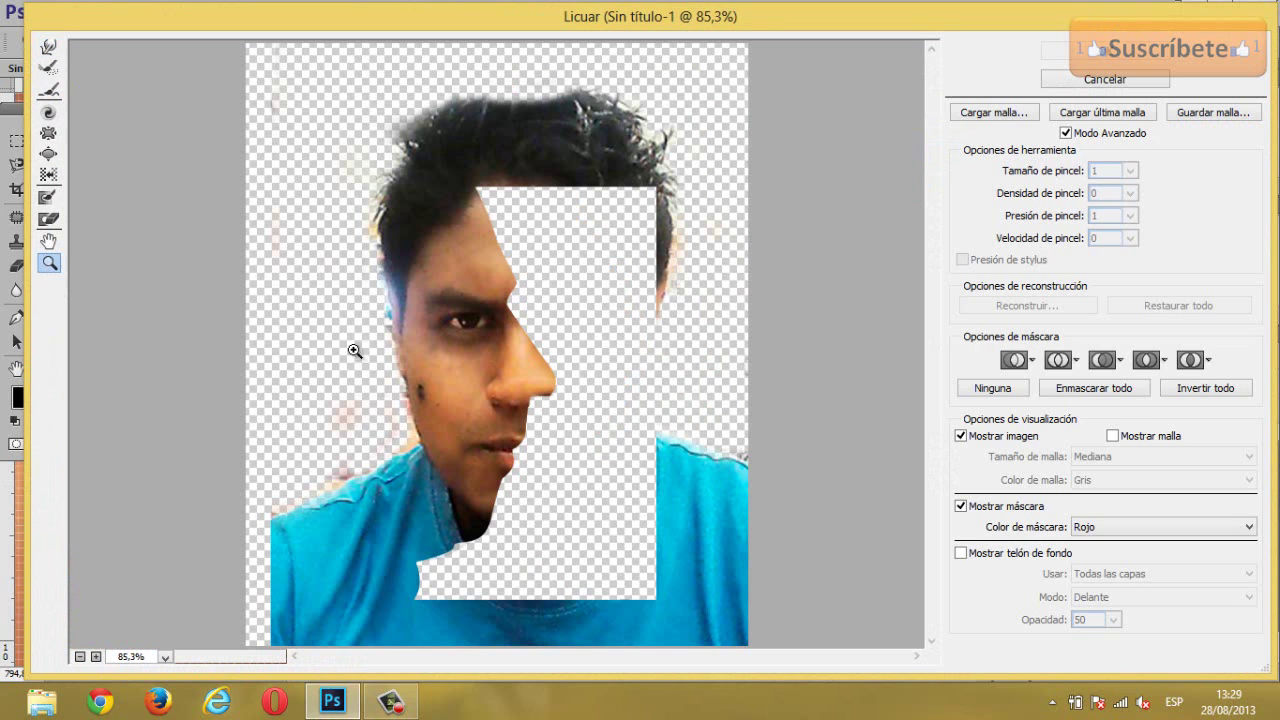
drag(568, 404, 610, 443)
click(52, 47)
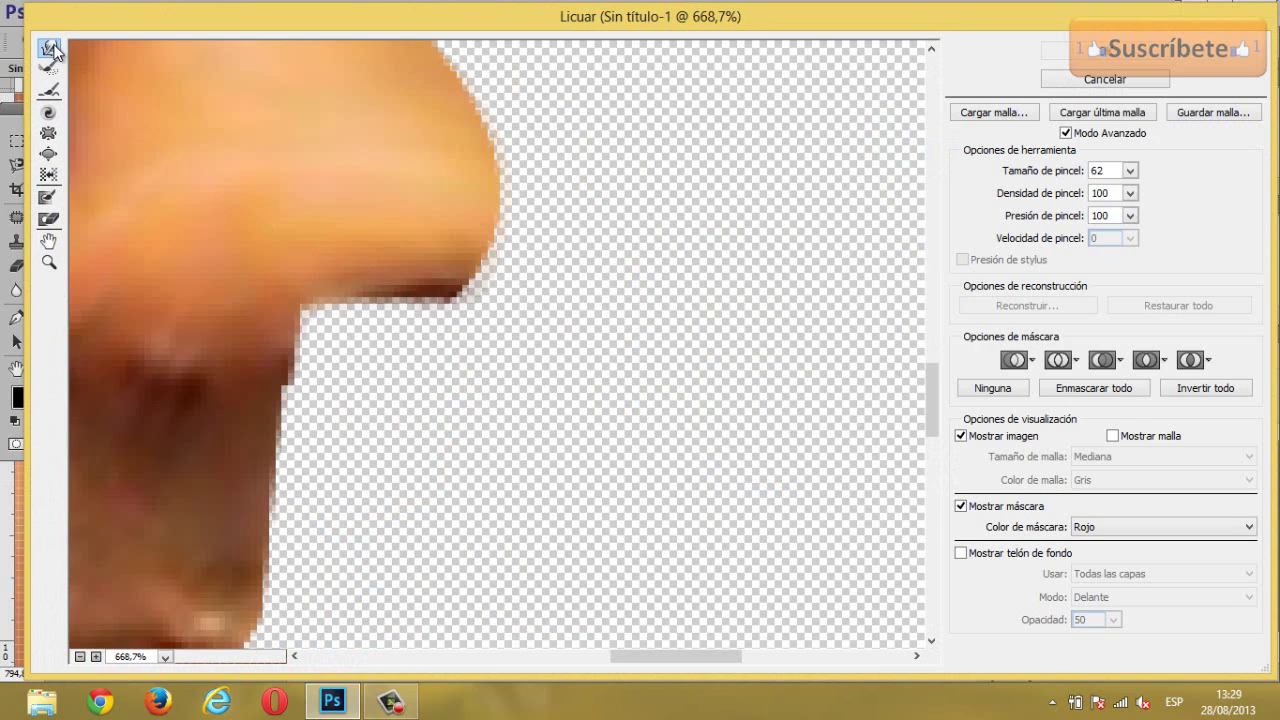
drag(477, 274, 534, 377)
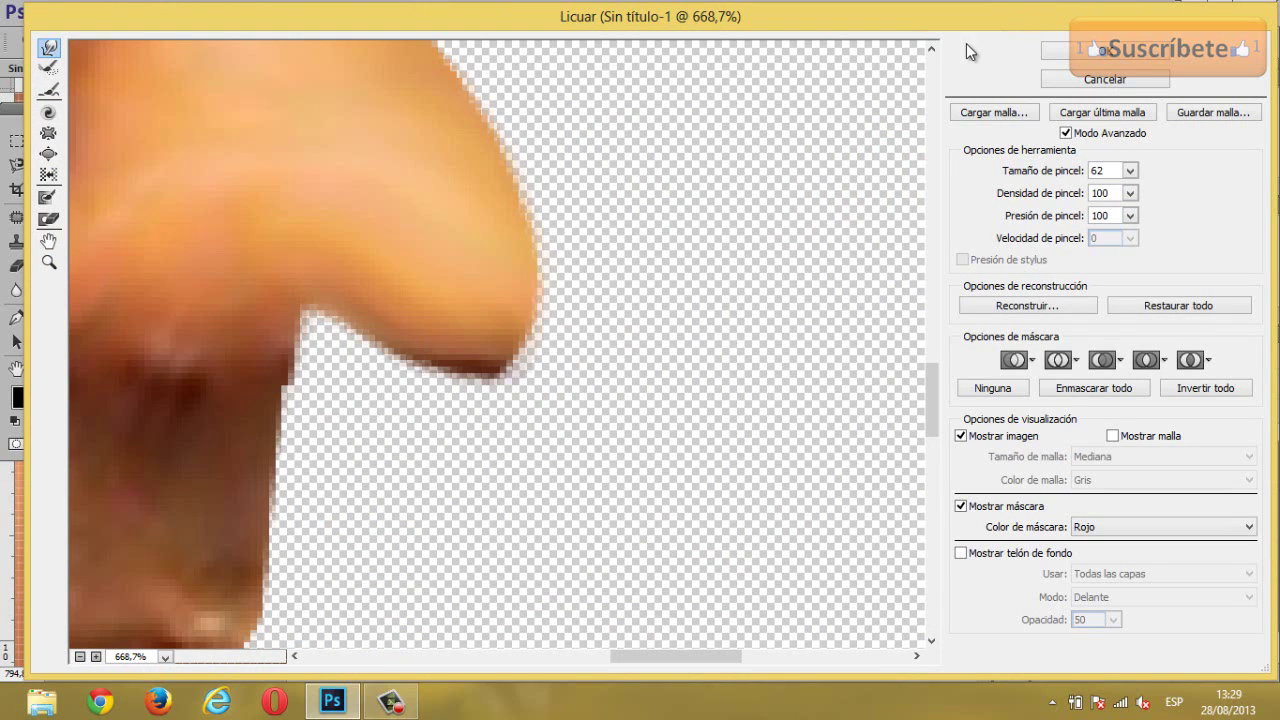
key(ctrl+z)
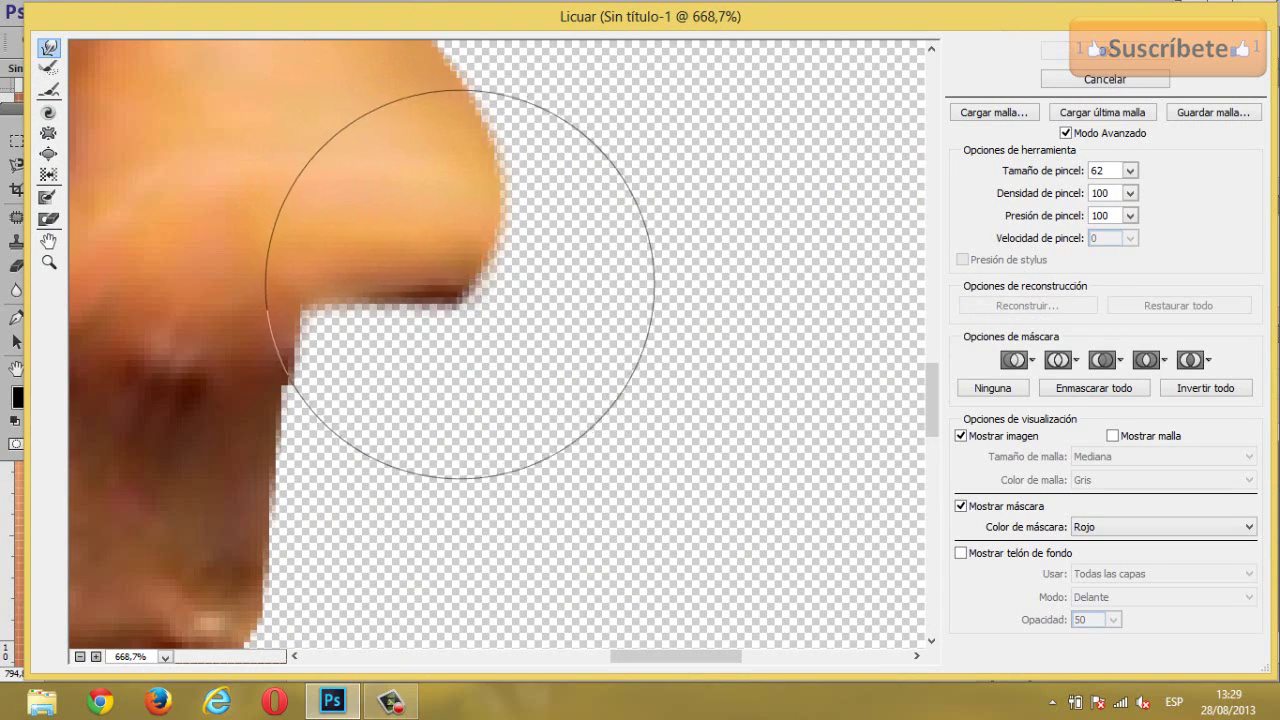
drag(460, 284, 470, 303)
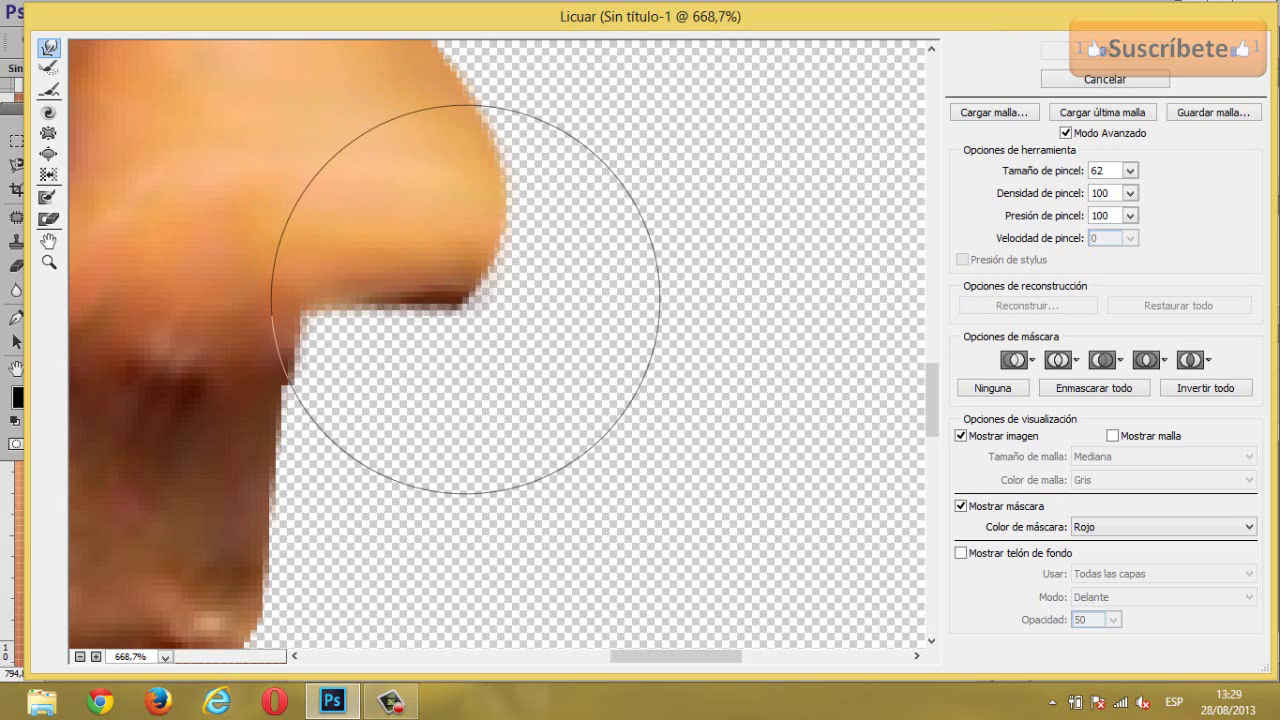
click(1076, 52)
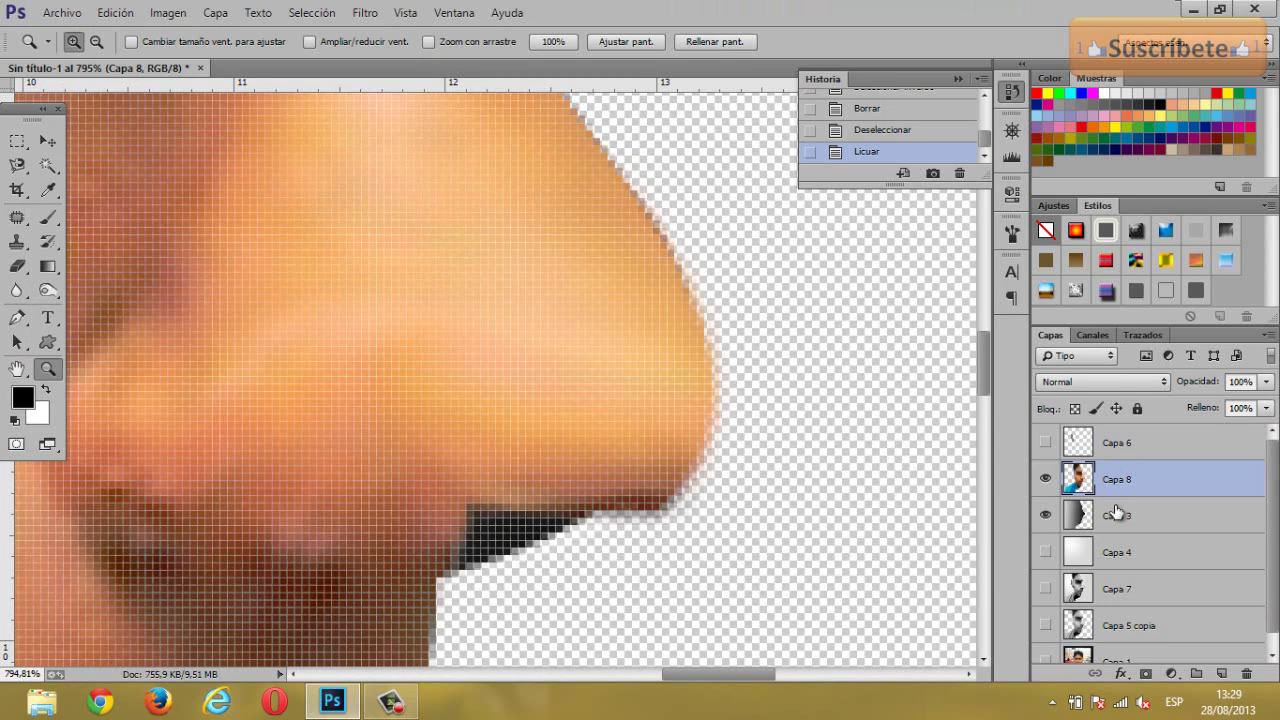
- Delete Capa 8's soft fringe outside the nose outline, using Capa 3's silhouette as an inverted selection
click(1116, 512)
ctrl+click(1072, 515)
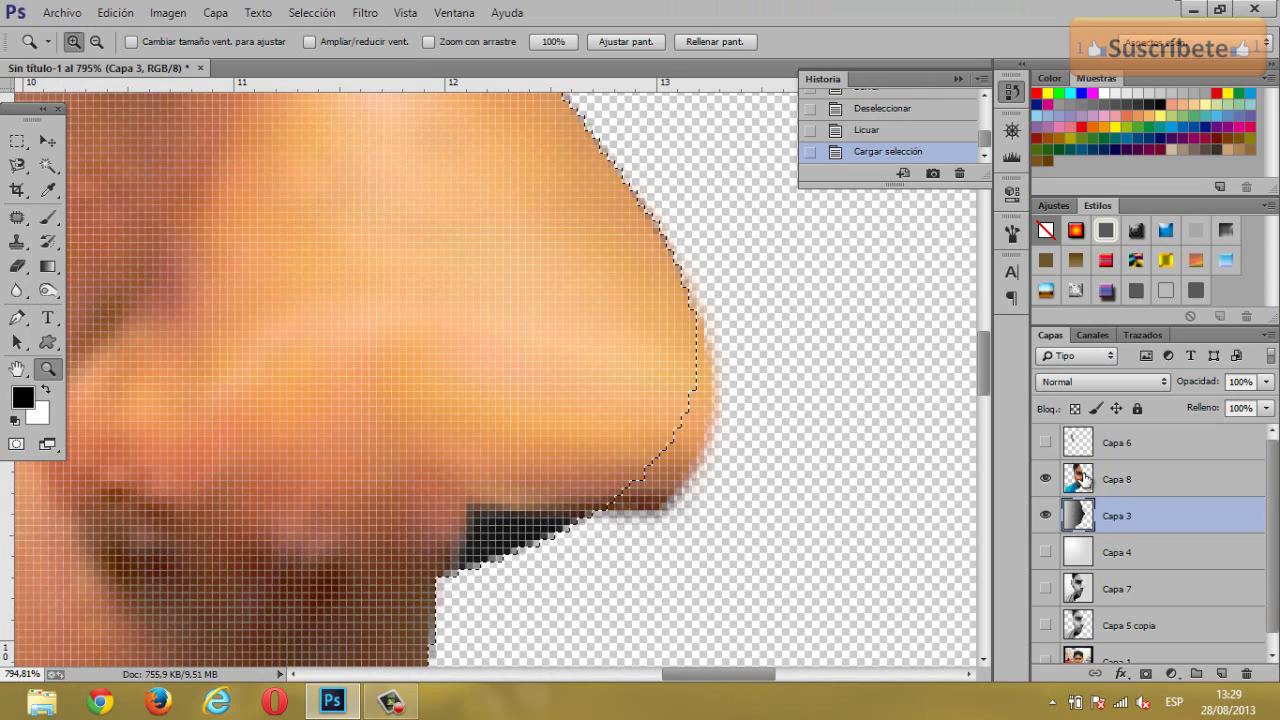
click(1086, 478)
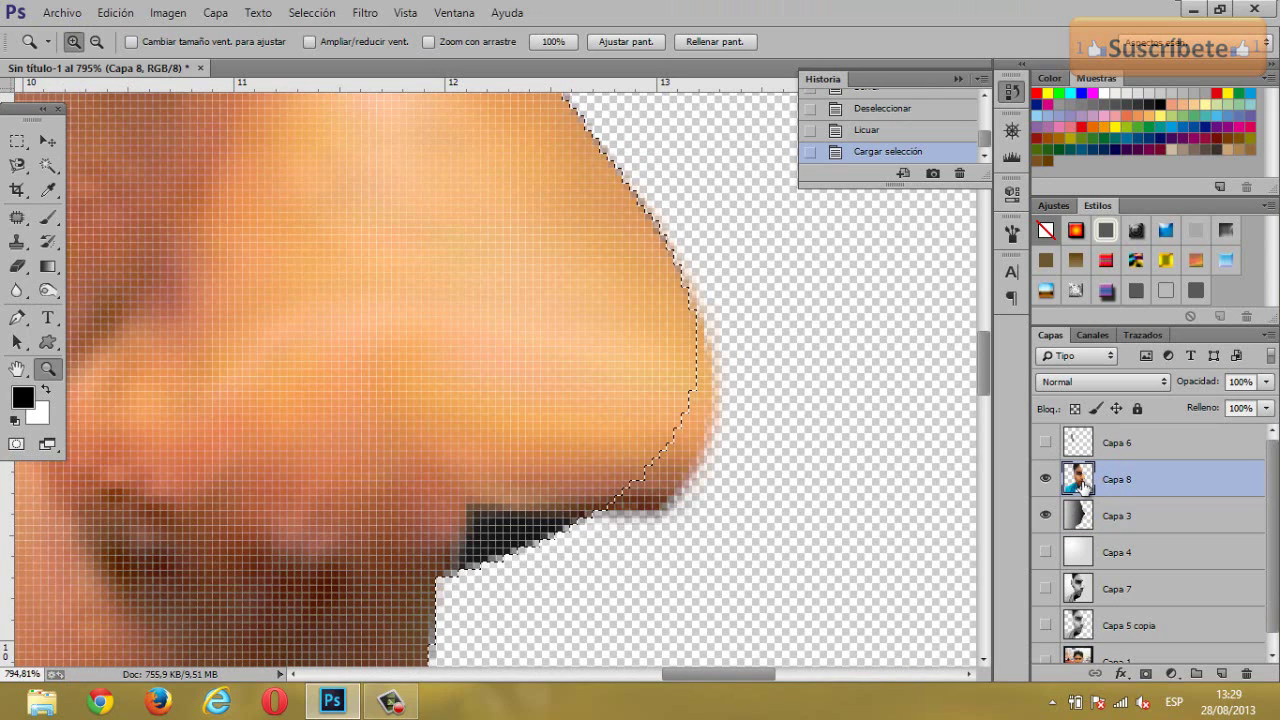
click(316, 14)
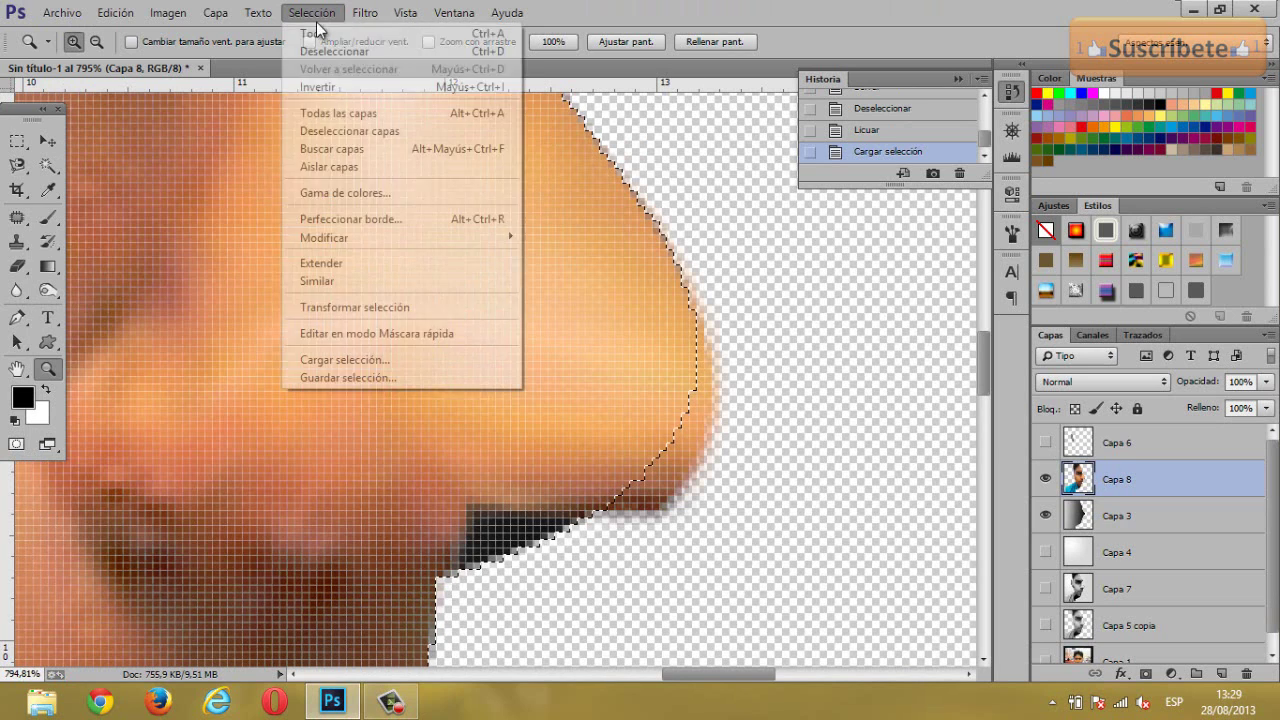
click(340, 87)
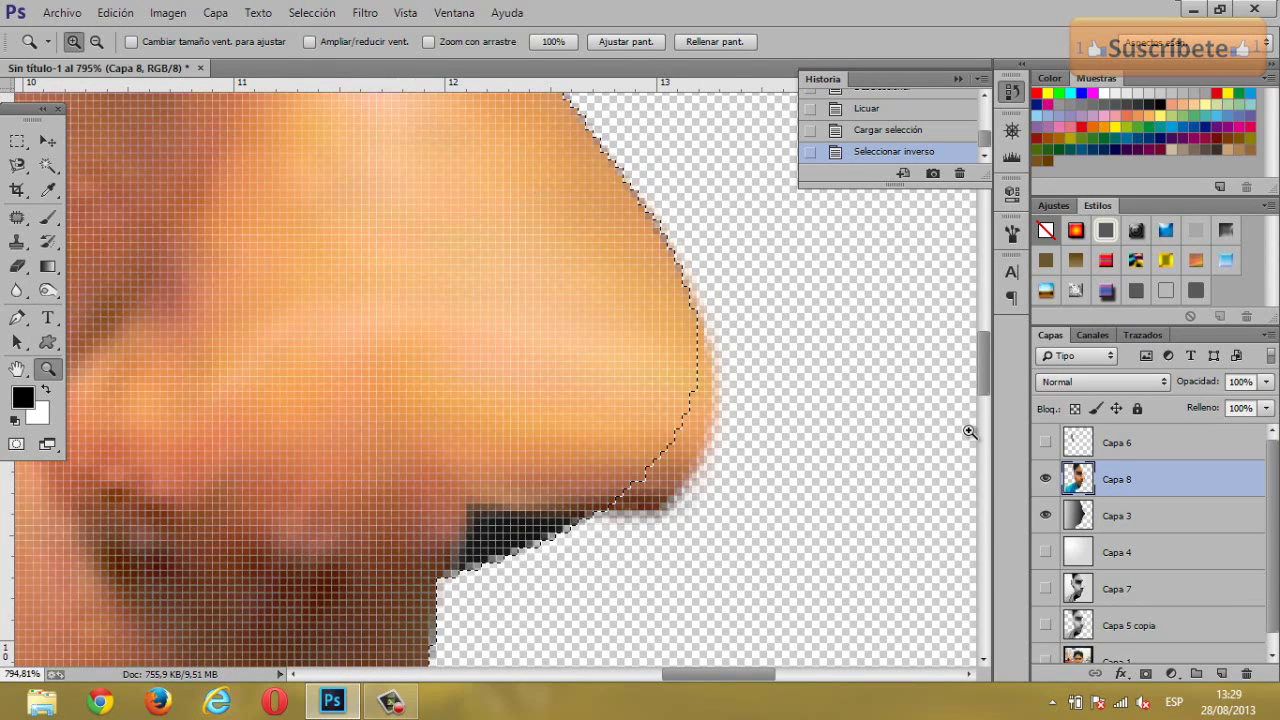
key(Delete)
key(ctrl+minus)
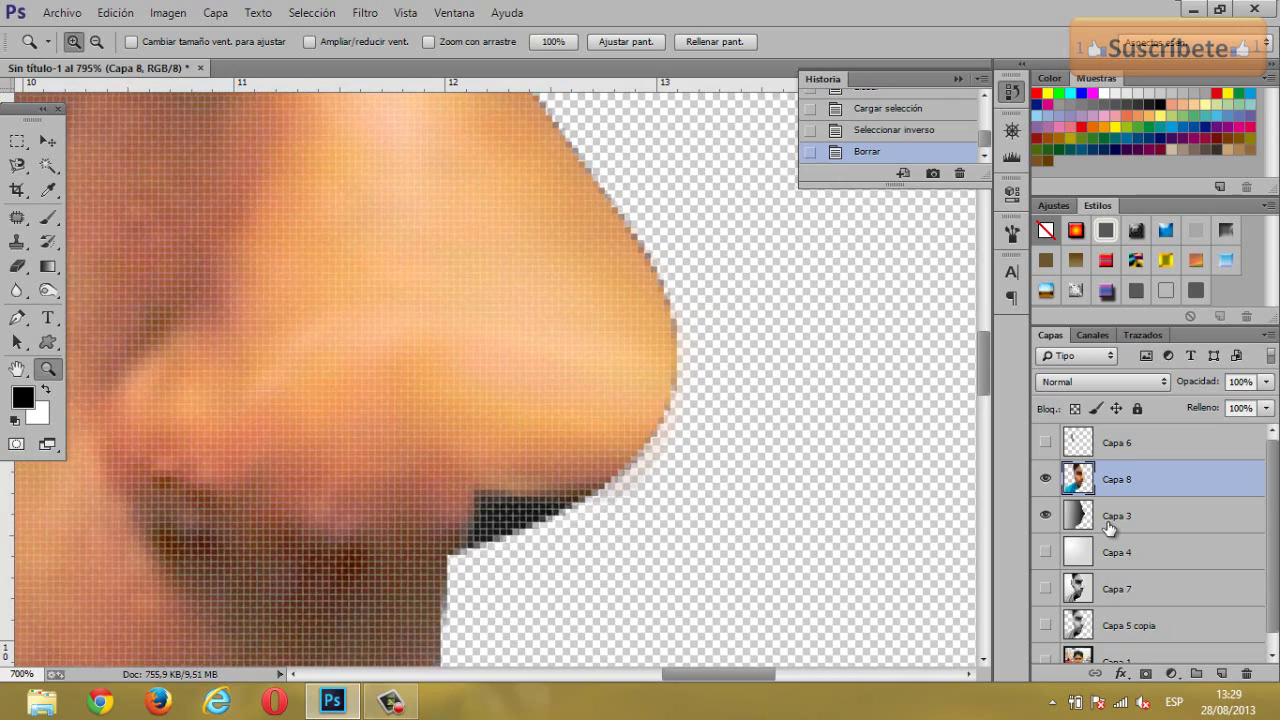
key(ctrl+minus)
key(ctrl+minus)
key(ctrl+minus)
key(ctrl+minus)
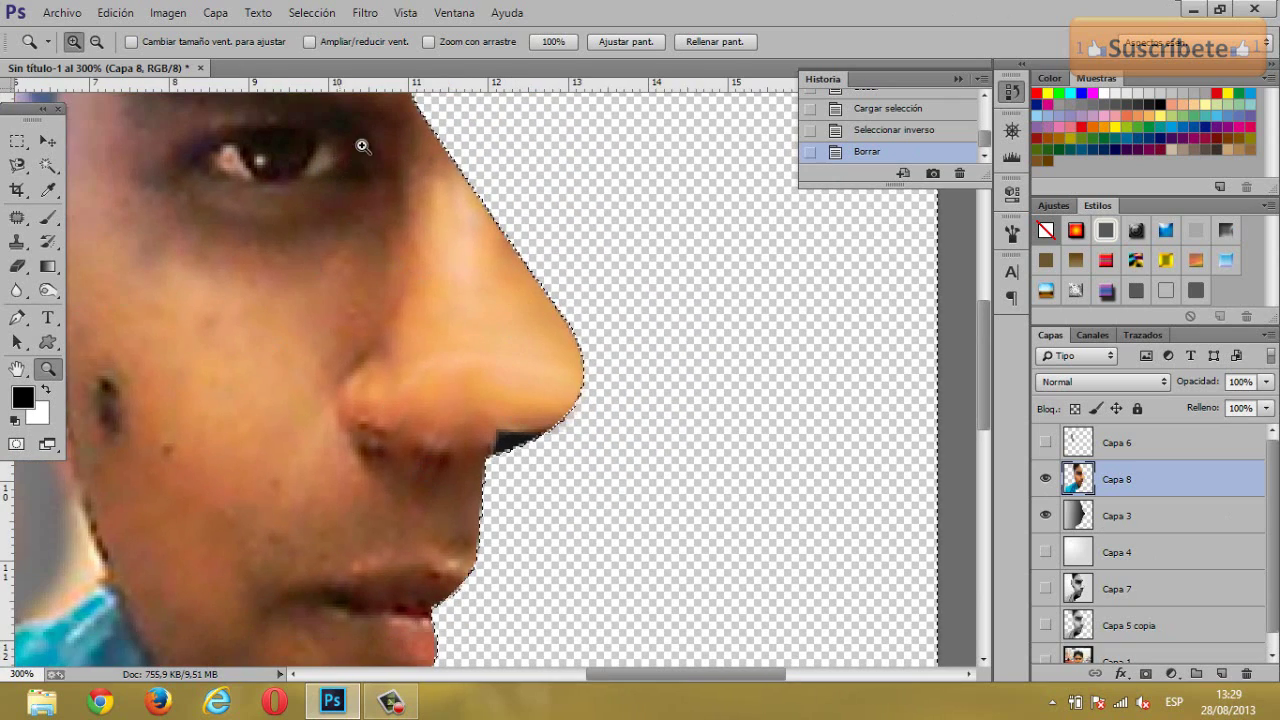
- Clone Stamp skin sampled near the nose tip over the dark spot beneath it, with the selection dropped
click(16, 244)
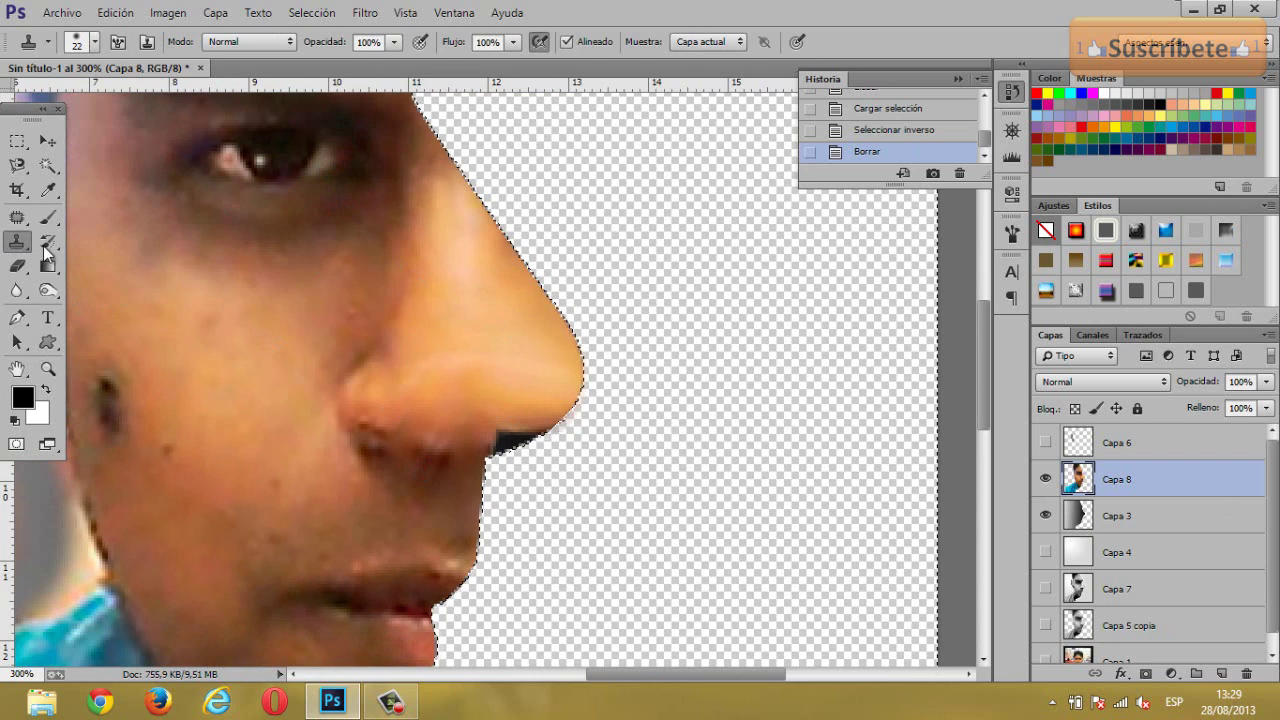
right_click(22, 246)
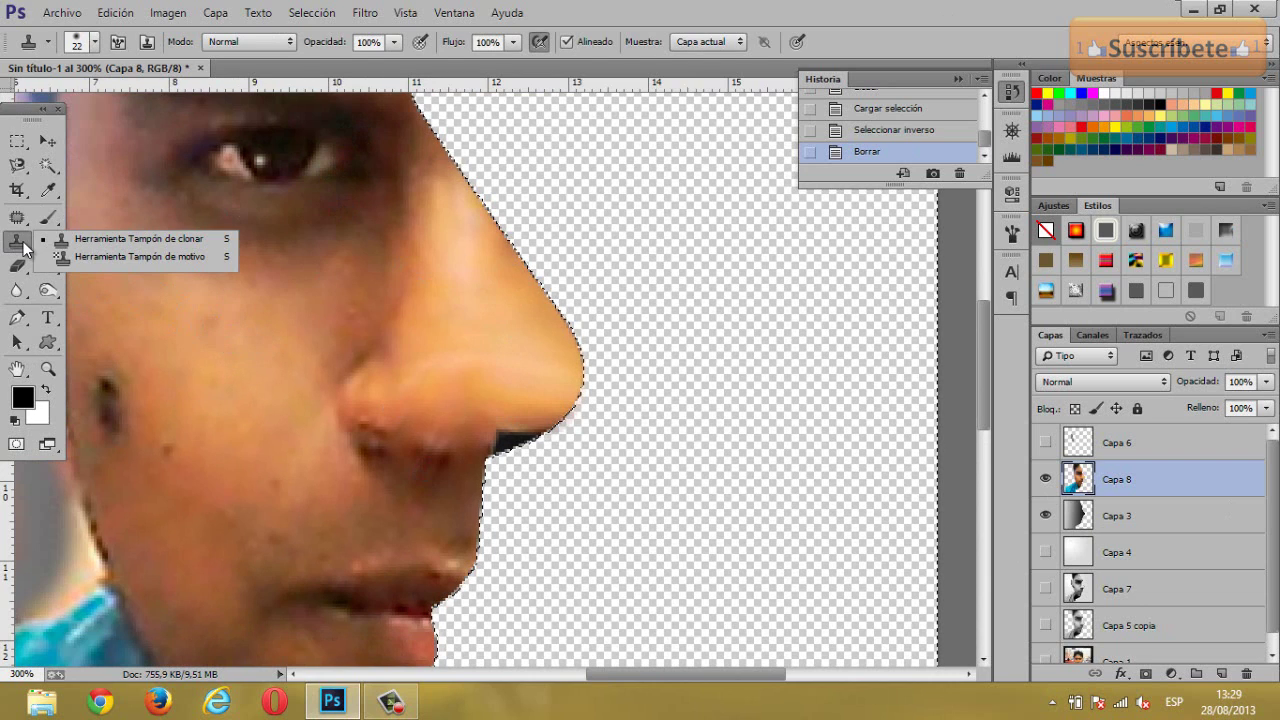
click(71, 245)
click(514, 371)
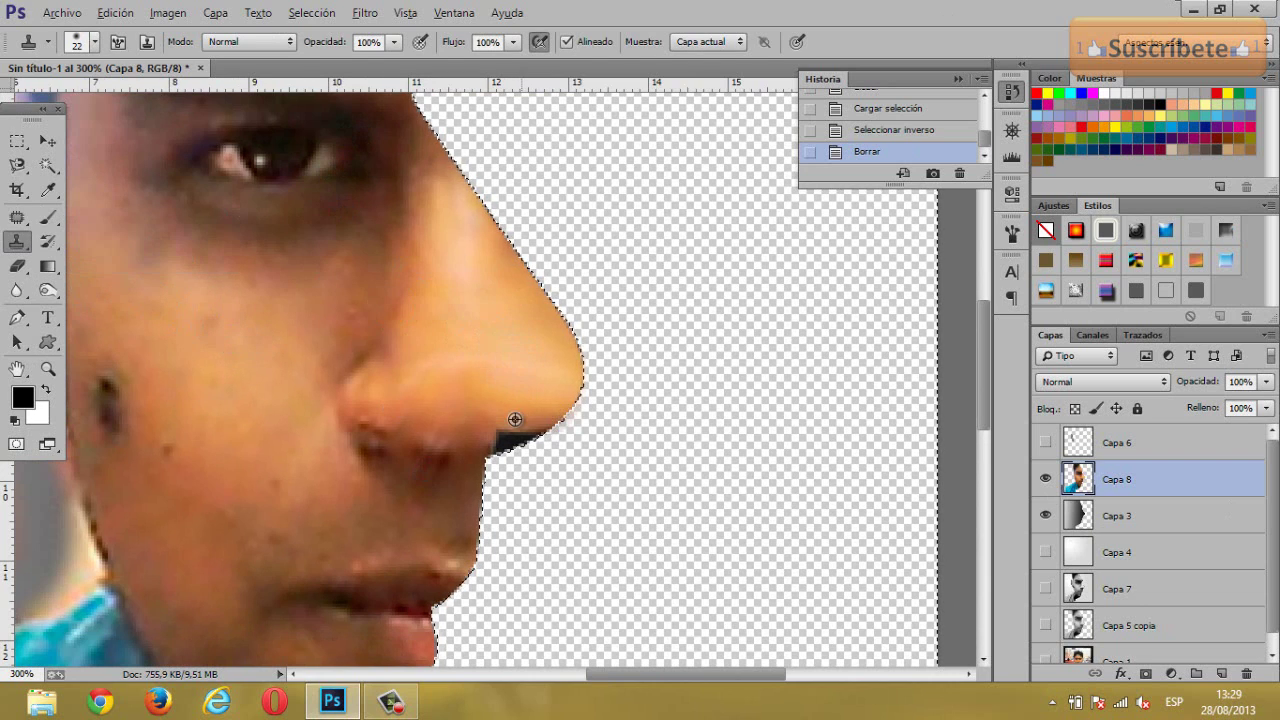
key(ctrl+d)
click(514, 425)
key(ctrl+z)
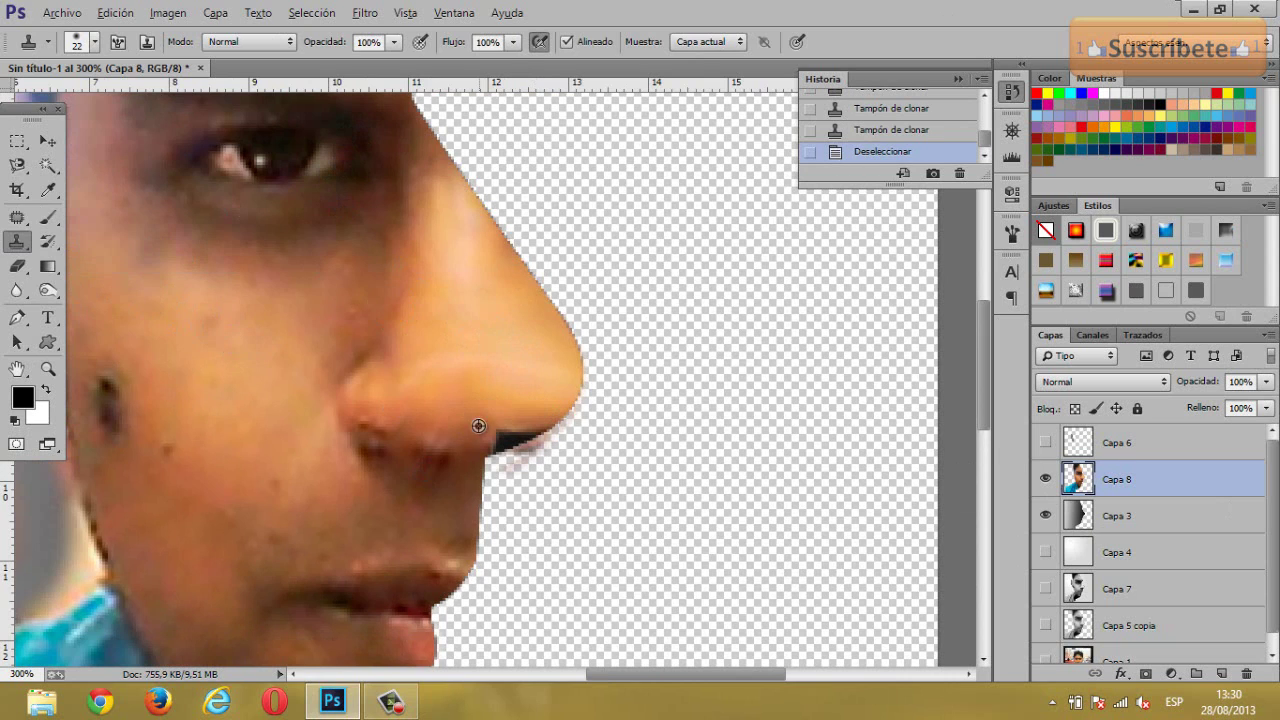
drag(490, 433, 545, 425)
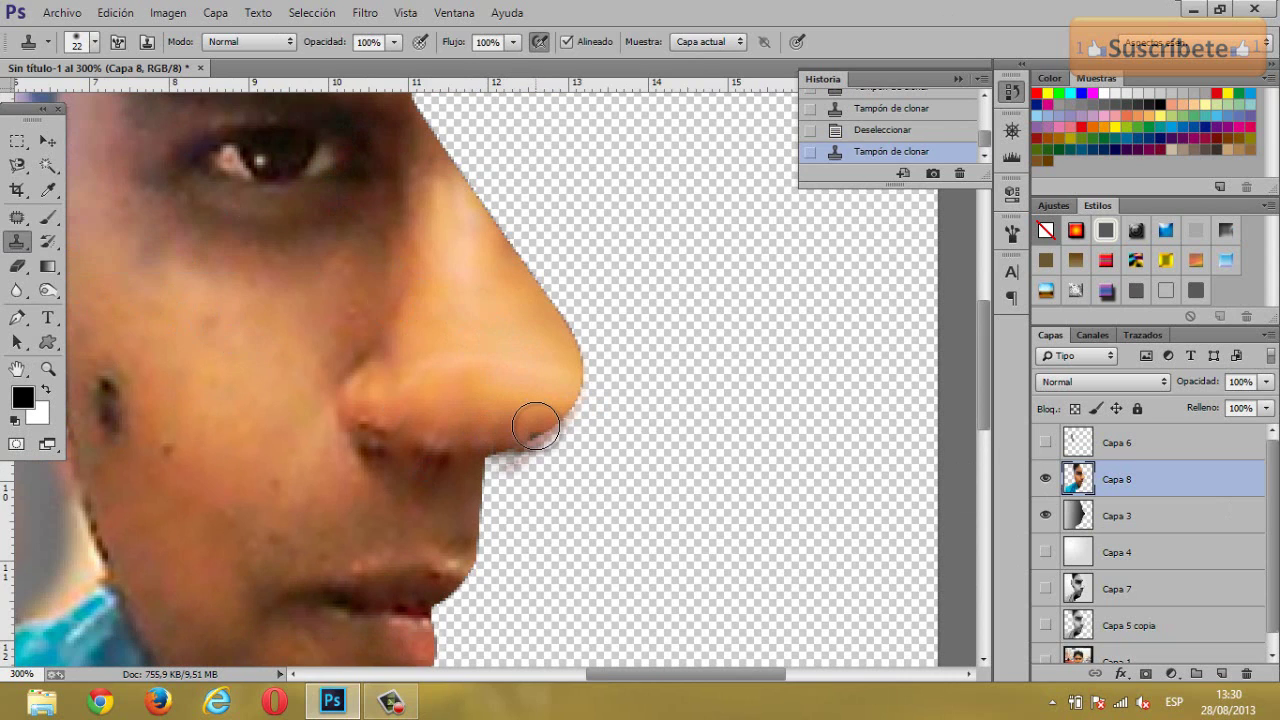
- Reload Capa 3's silhouette, invert it, and delete Capa 8's leftover shadow outside the nose
ctrl+click(1078, 515)
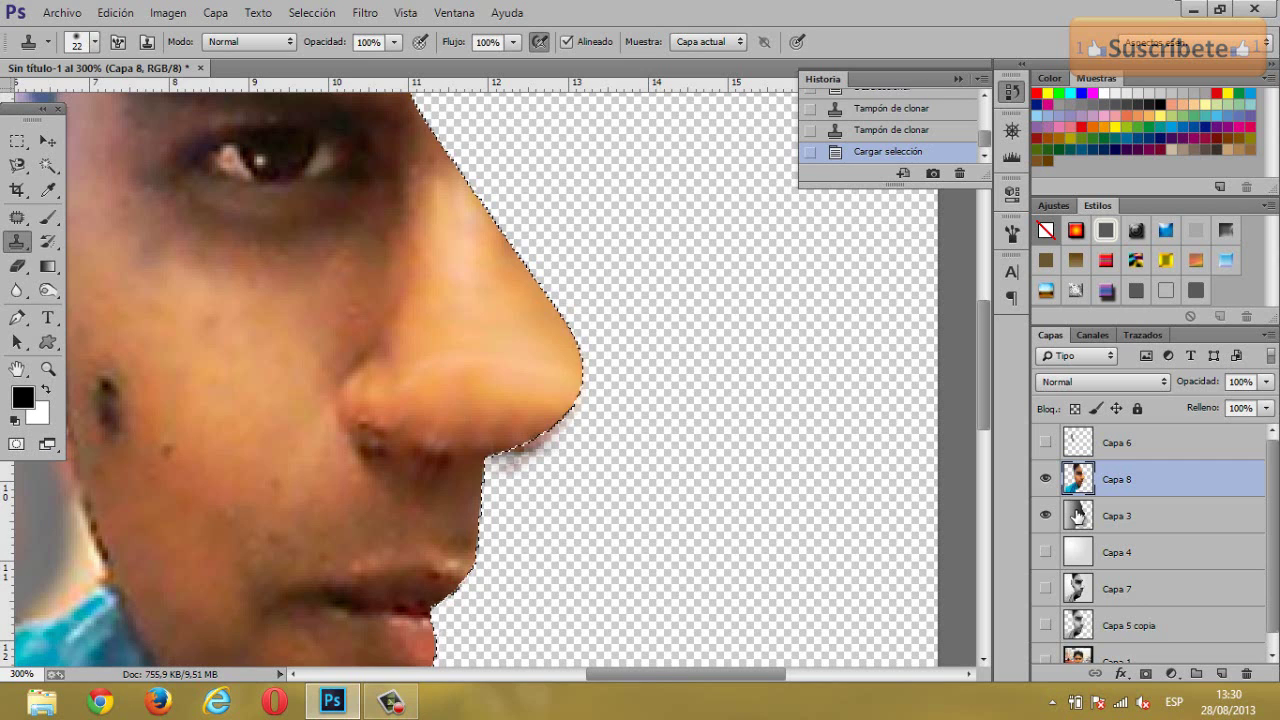
click(1078, 515)
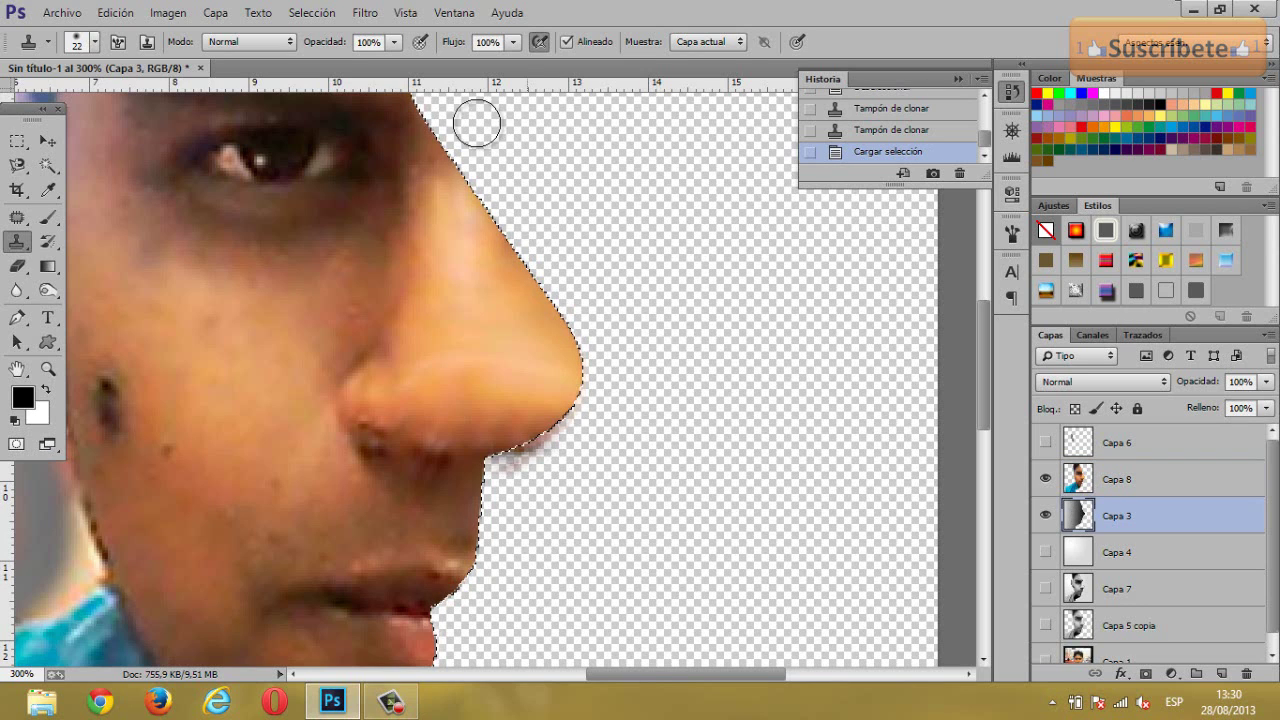
click(312, 13)
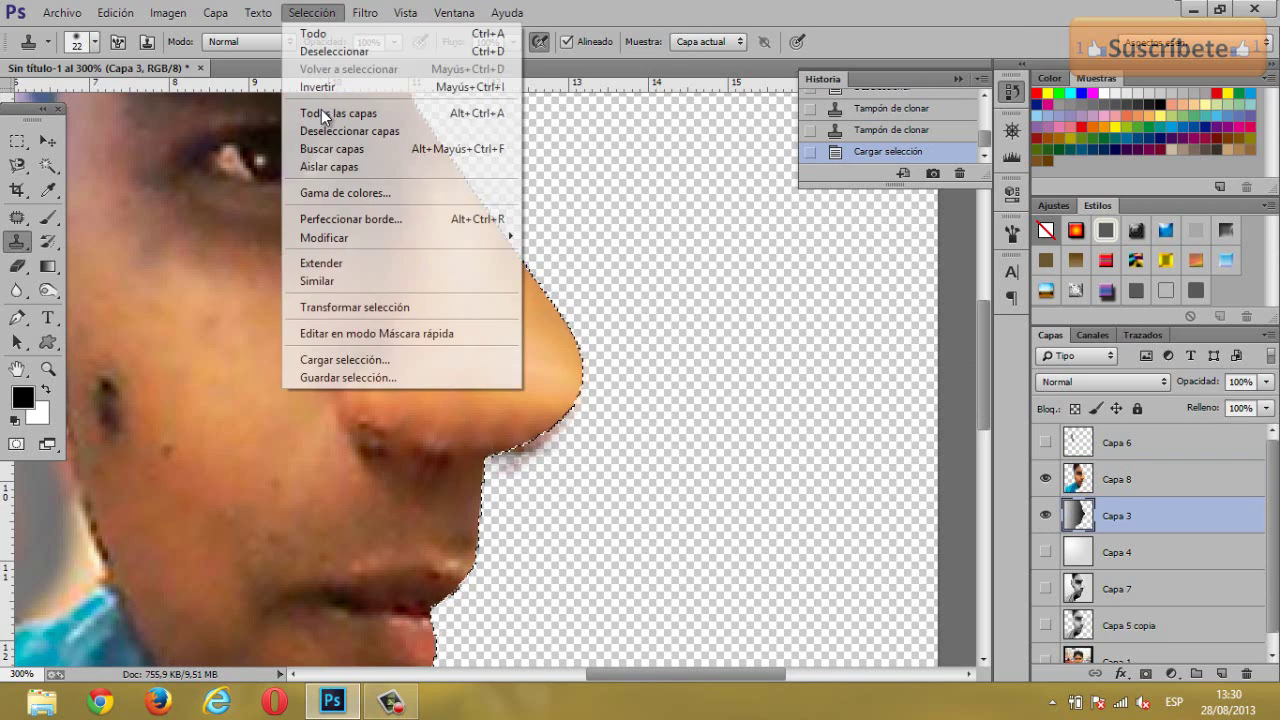
click(320, 86)
click(1096, 477)
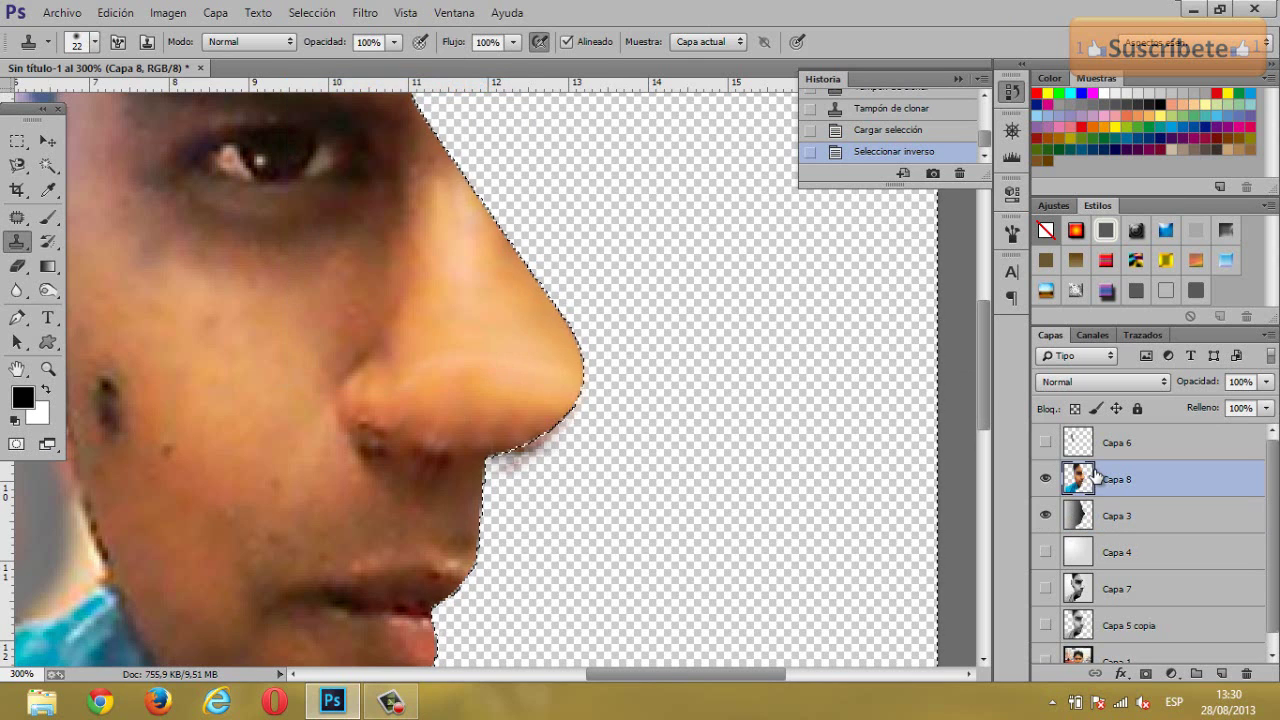
key(Delete)
key(ctrl+minus)
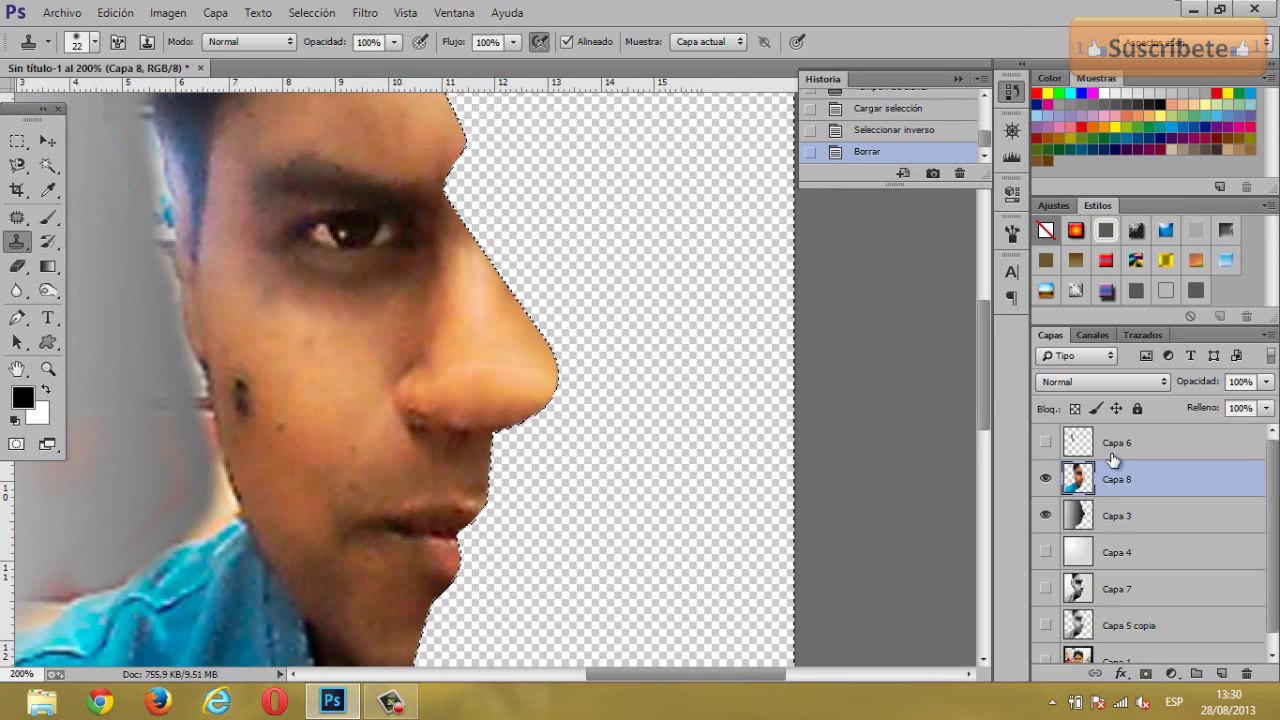
key(ctrl+minus)
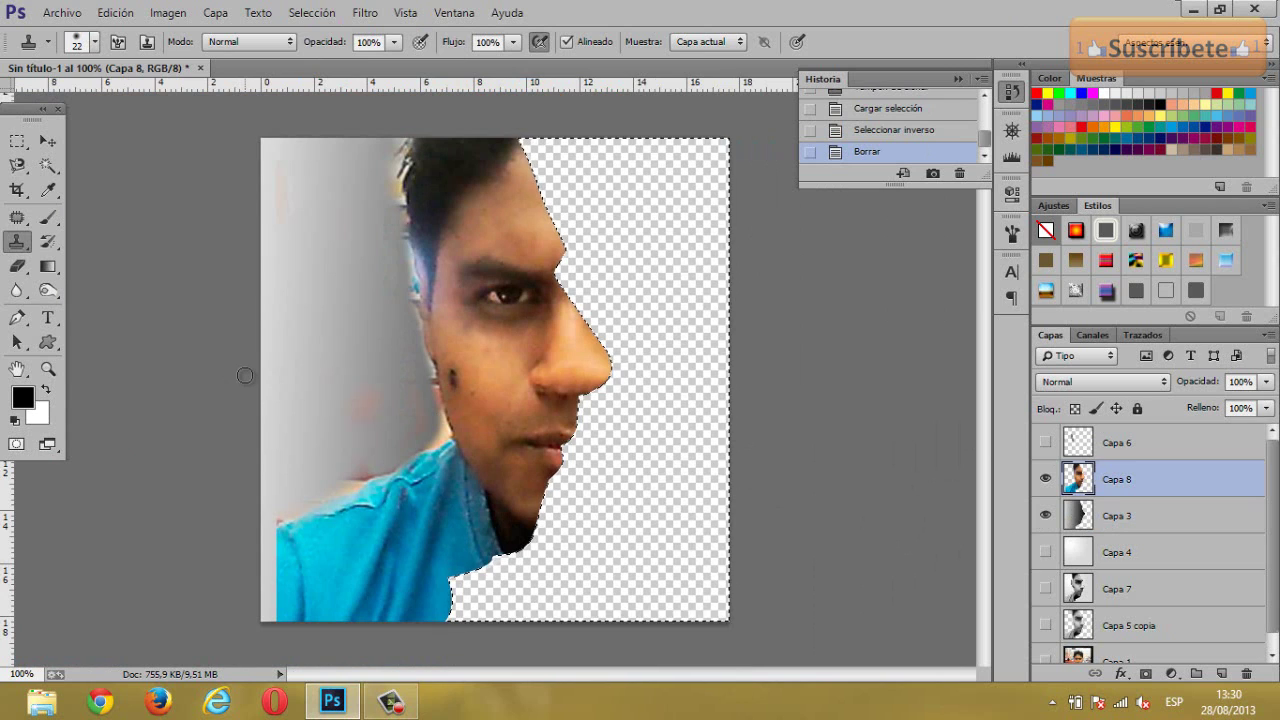
key(ctrl+shift+u)
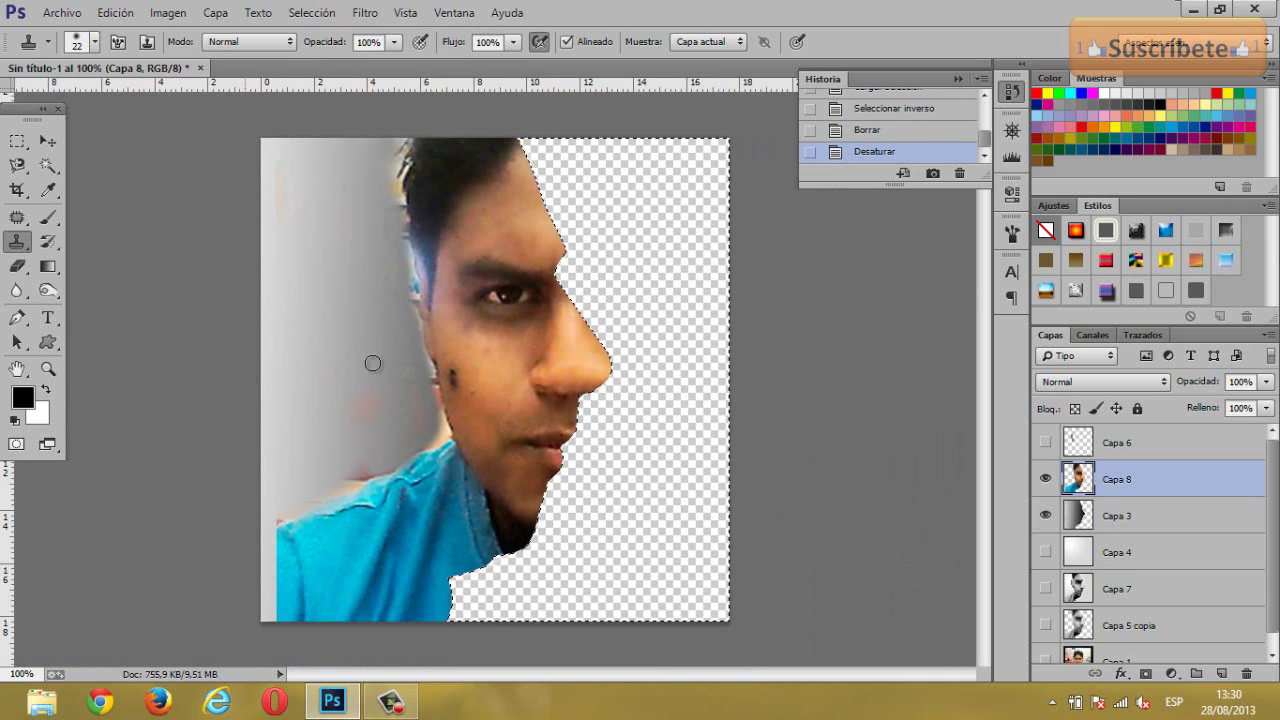
- Desaturate Capa 8, show ear layer Capa 6, nudge the face right and down, and merge down
key(ctrl+d)
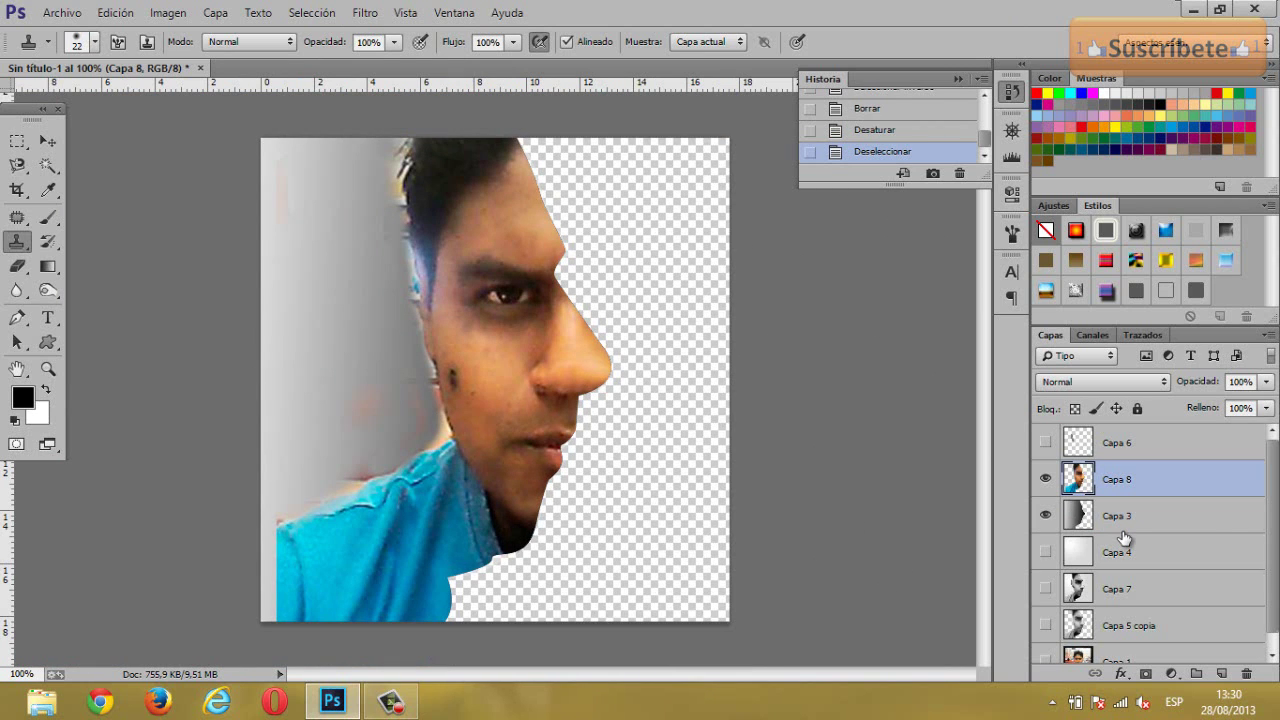
key(ctrl+shift+u)
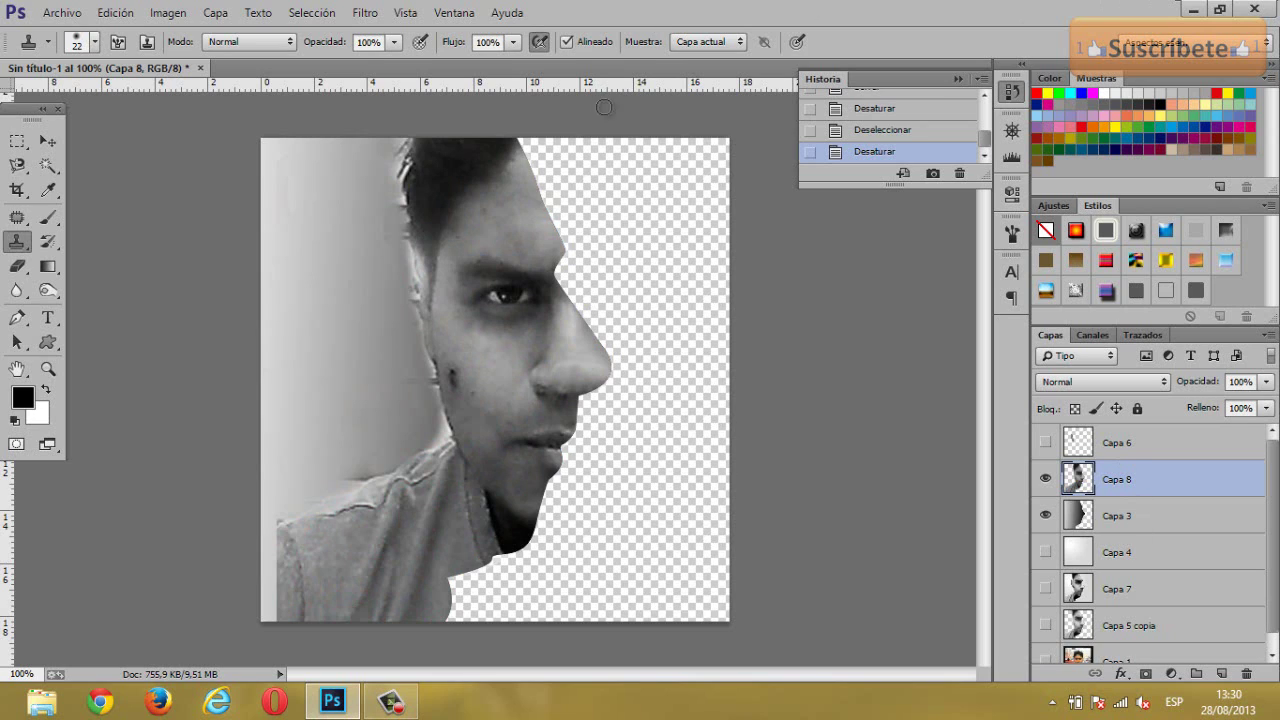
click(1045, 444)
click(47, 141)
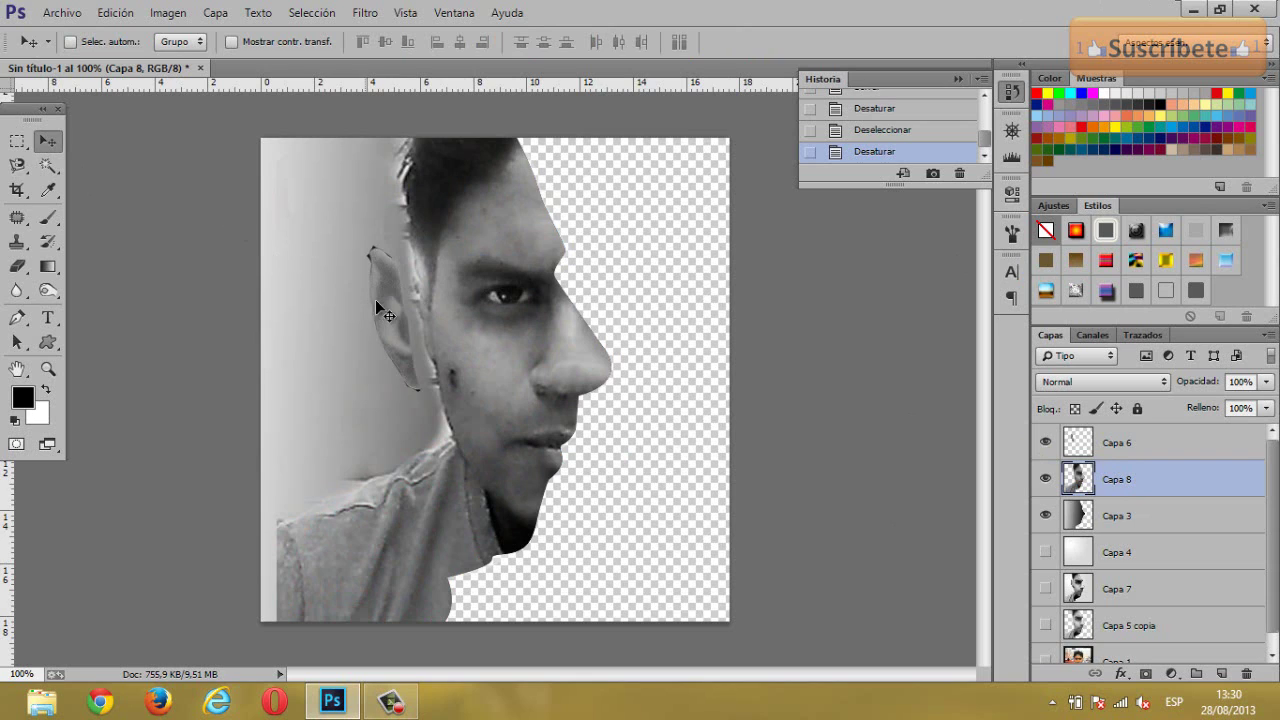
mouse_move(388, 307)
mouse_down()
mouse_move(405, 311)
mouse_move(390, 296)
mouse_move(437, 311)
mouse_up()
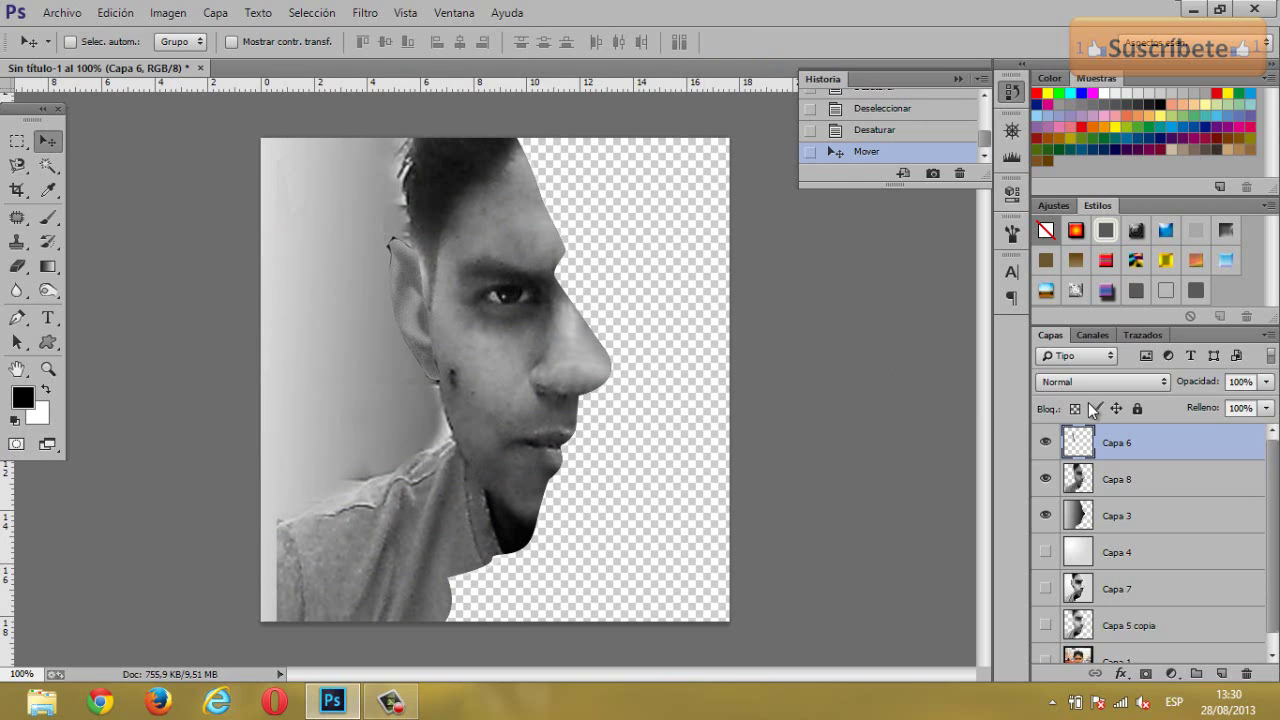
key(ctrl+e)
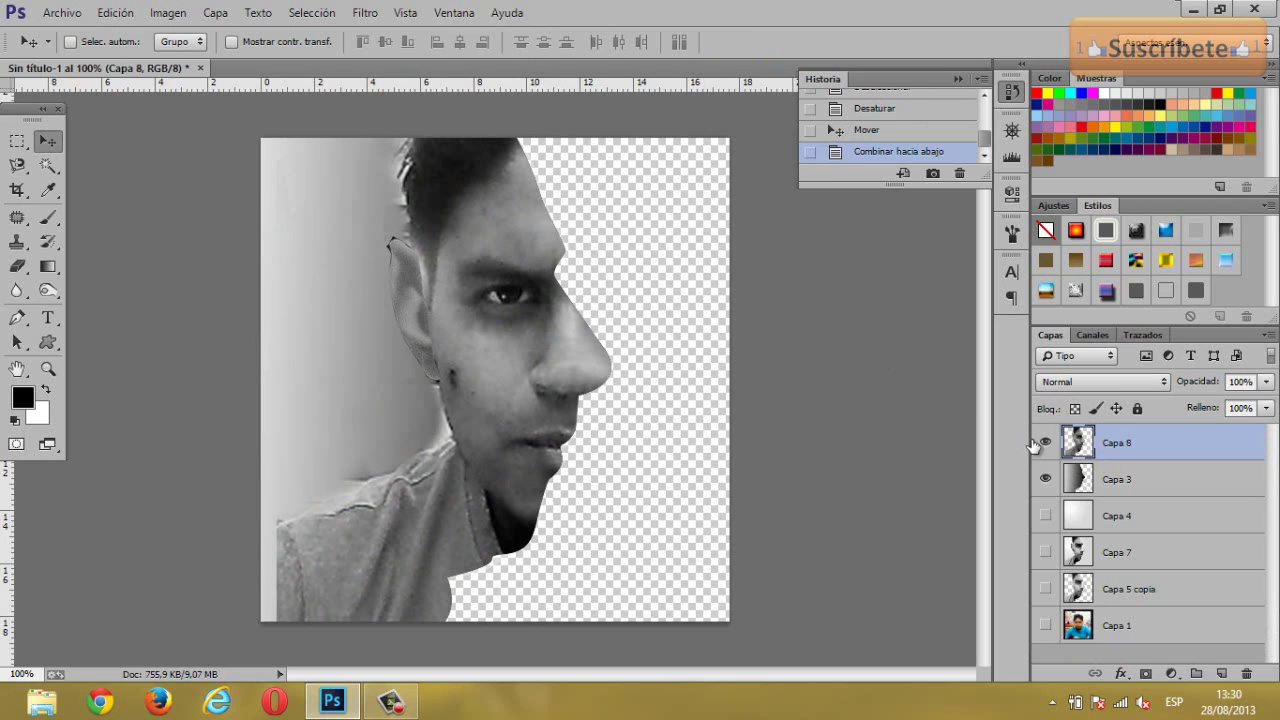
click(1045, 442)
- In Liquify, forward-warp the nose tip's lower contour and pull the tip back slightly, then apply
click(365, 12)
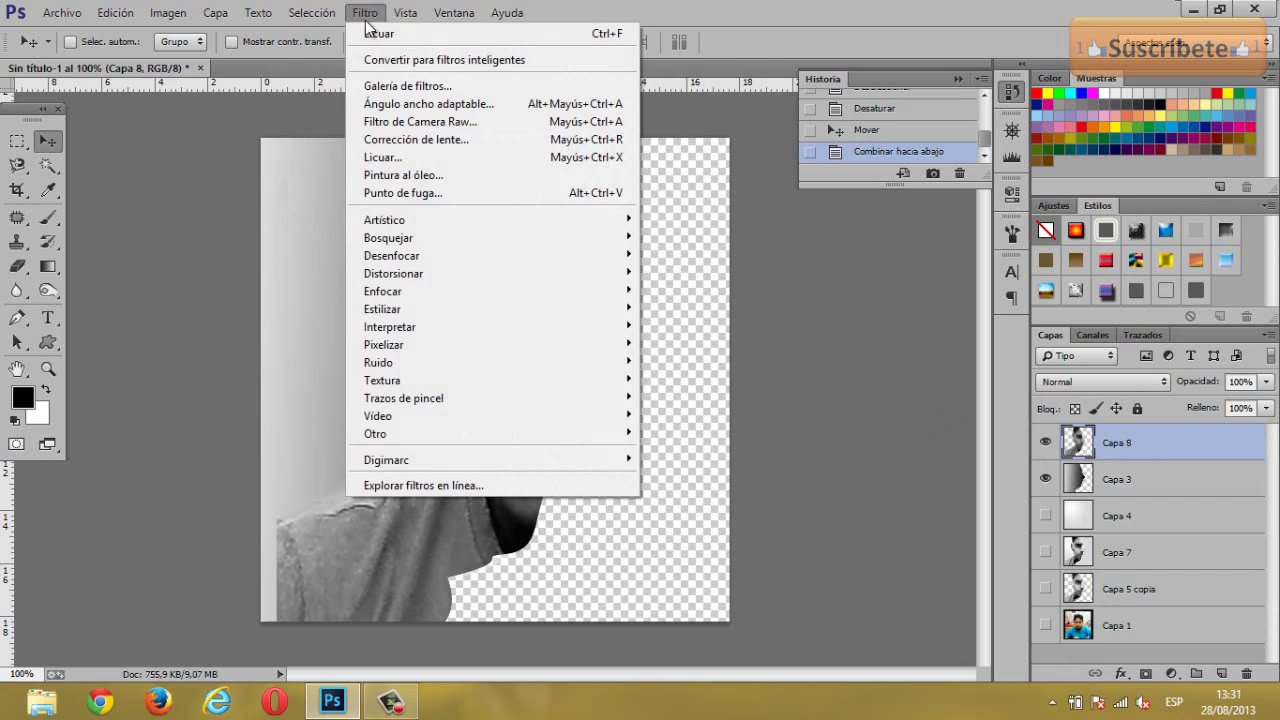
click(400, 157)
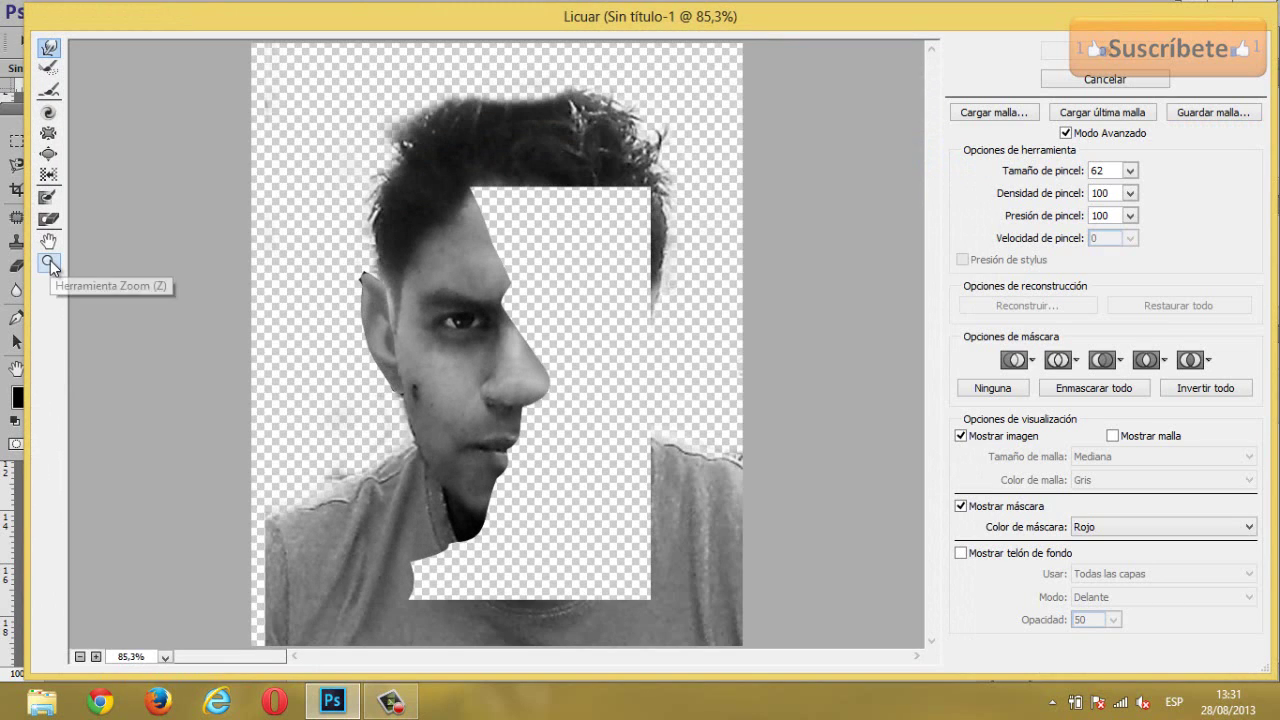
click(47, 265)
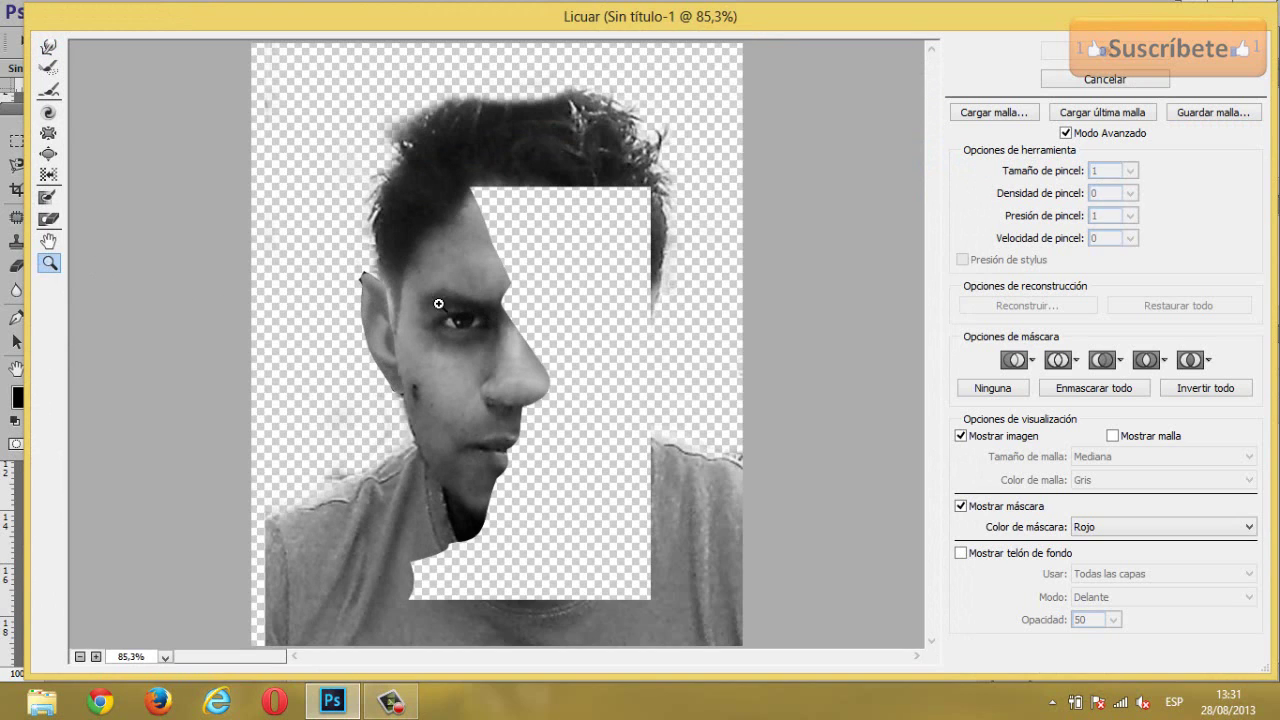
drag(629, 422, 444, 293)
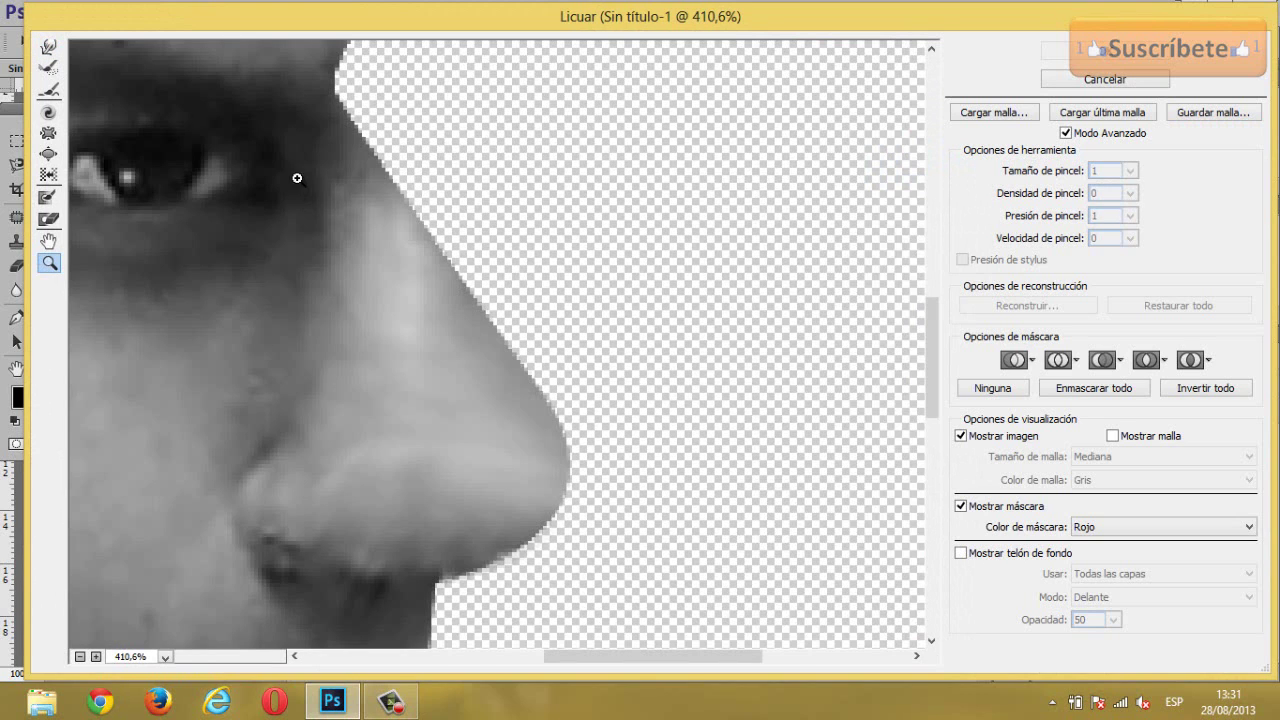
click(48, 46)
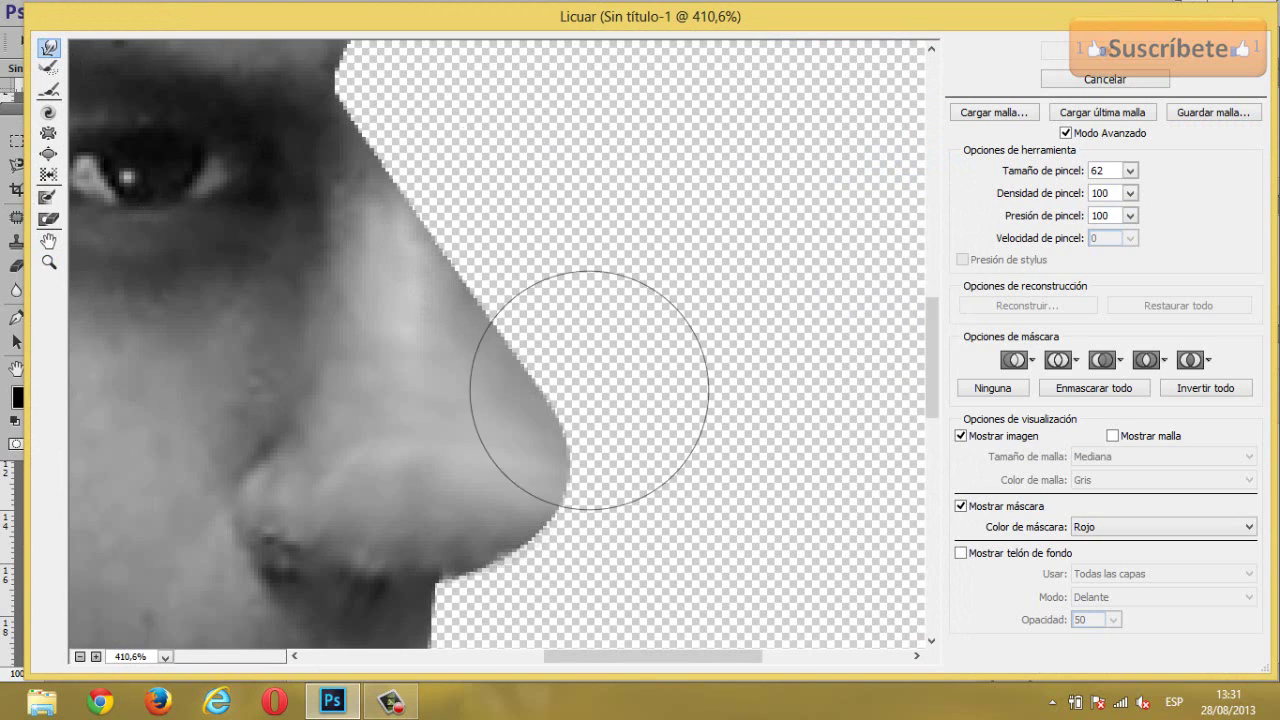
mouse_move(589, 389)
mouse_down()
mouse_move(456, 512)
mouse_move(438, 470)
mouse_move(458, 475)
mouse_move(529, 329)
mouse_up()
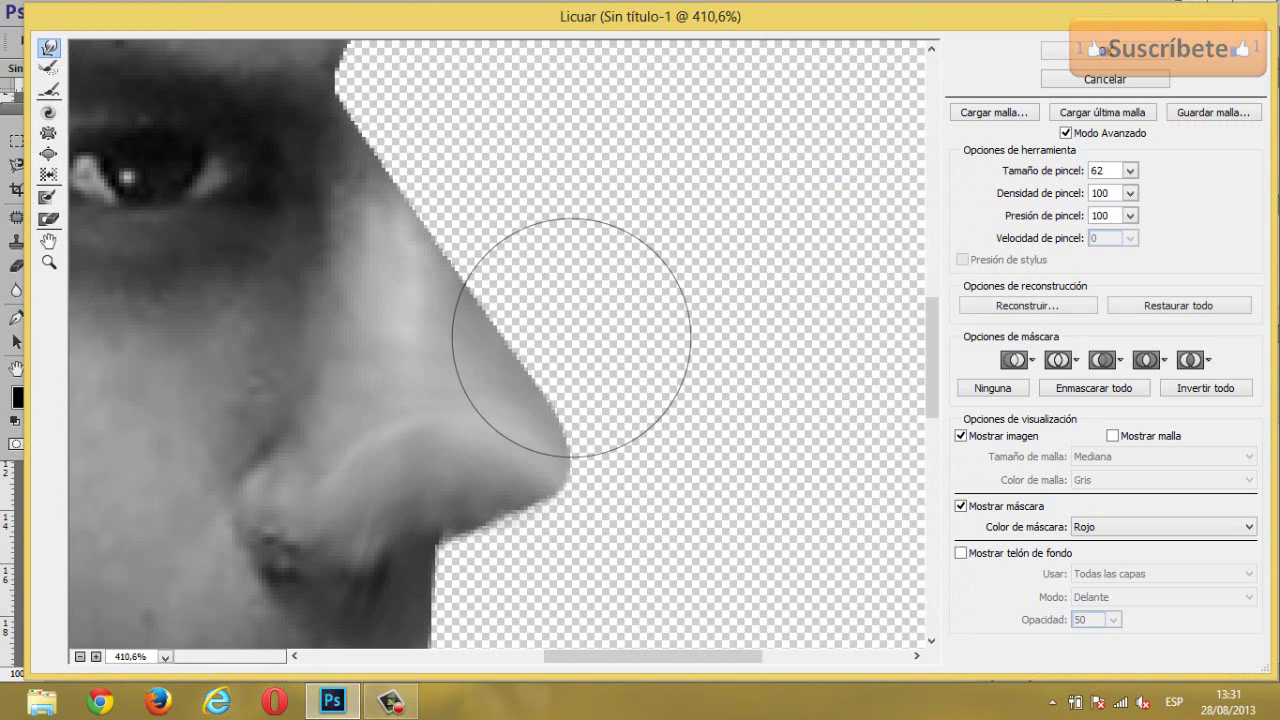
key(ctrl+z)
drag(440, 462, 400, 486)
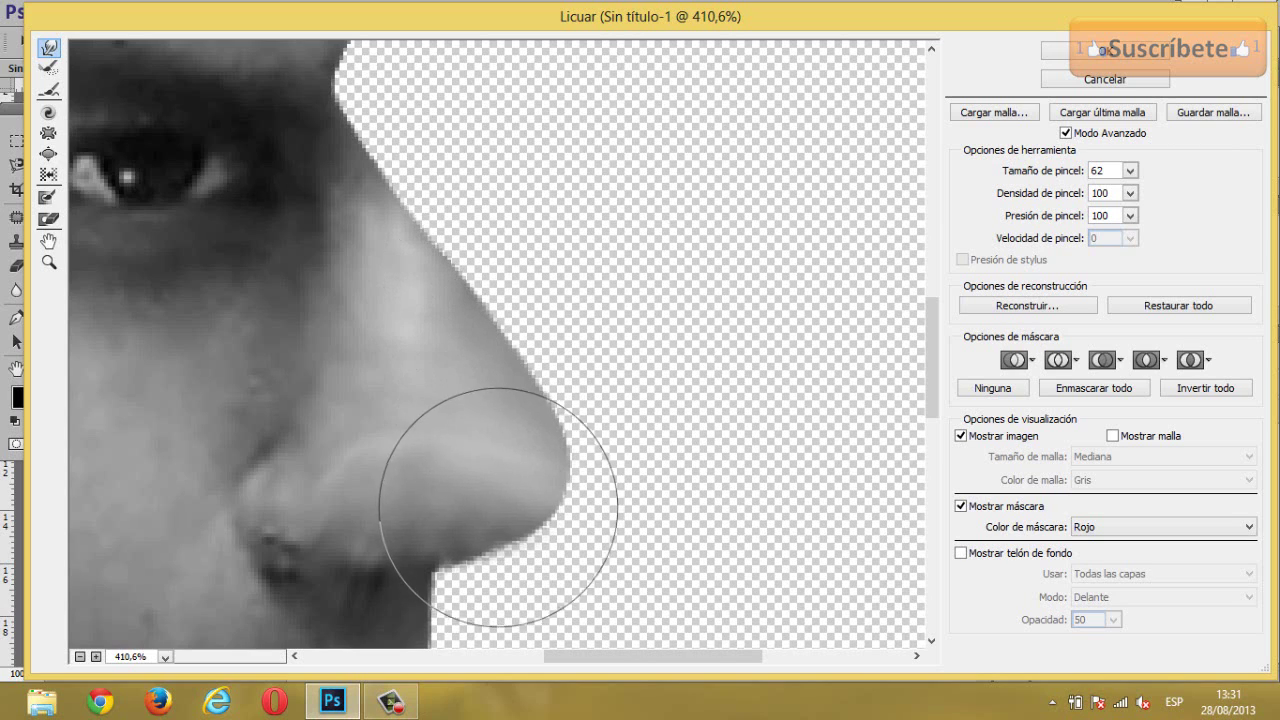
drag(471, 550, 465, 540)
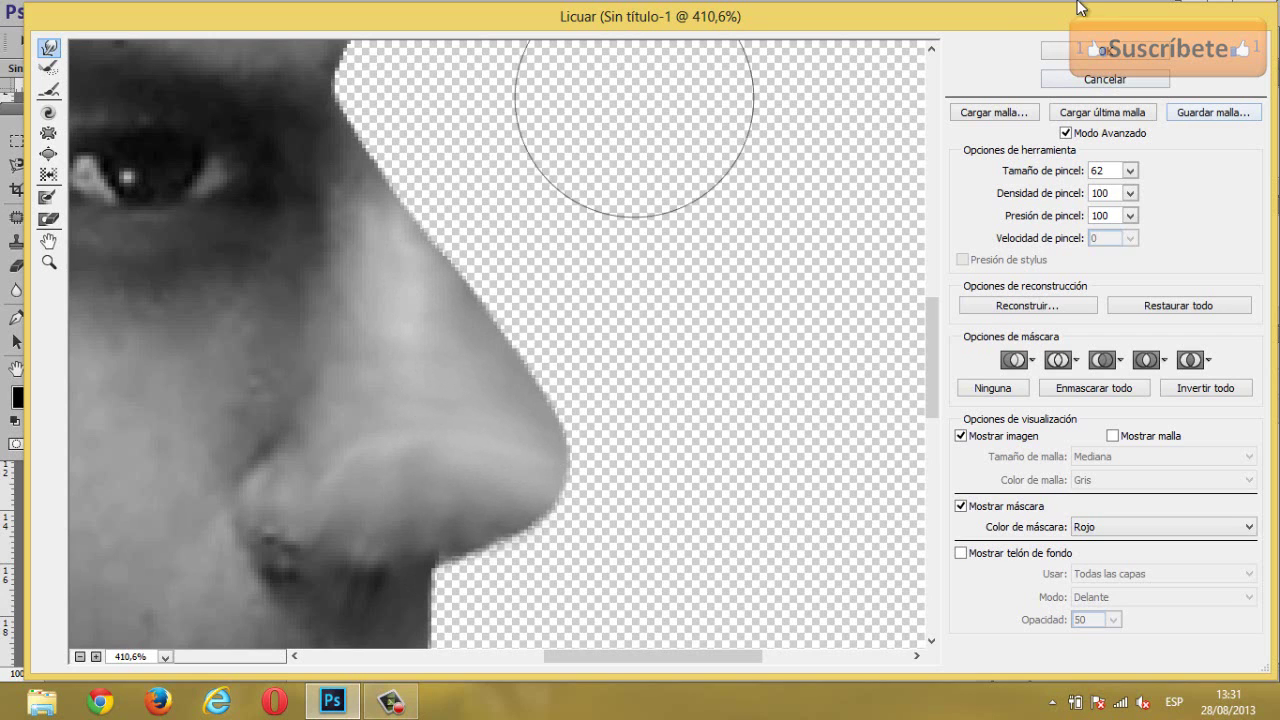
click(1063, 49)
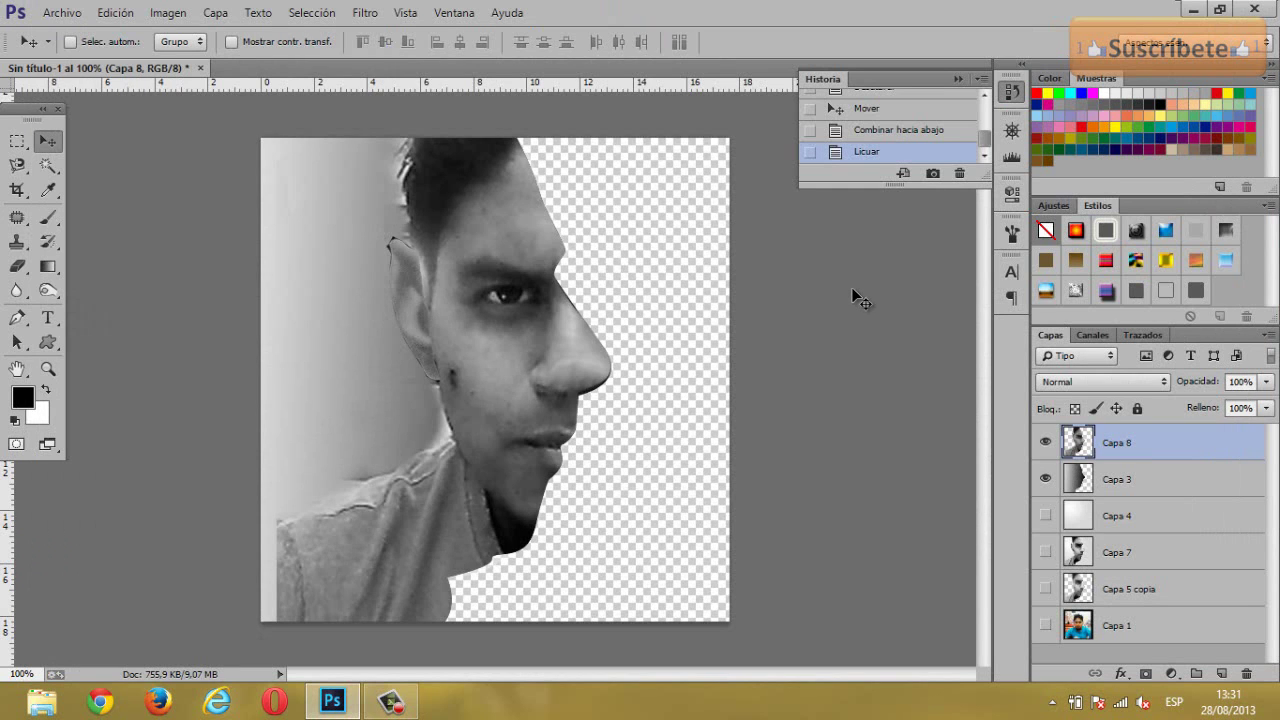
- Hide silhouette Capa 3 and show face Capa 8 over the light gradient Capa 4
click(1045, 480)
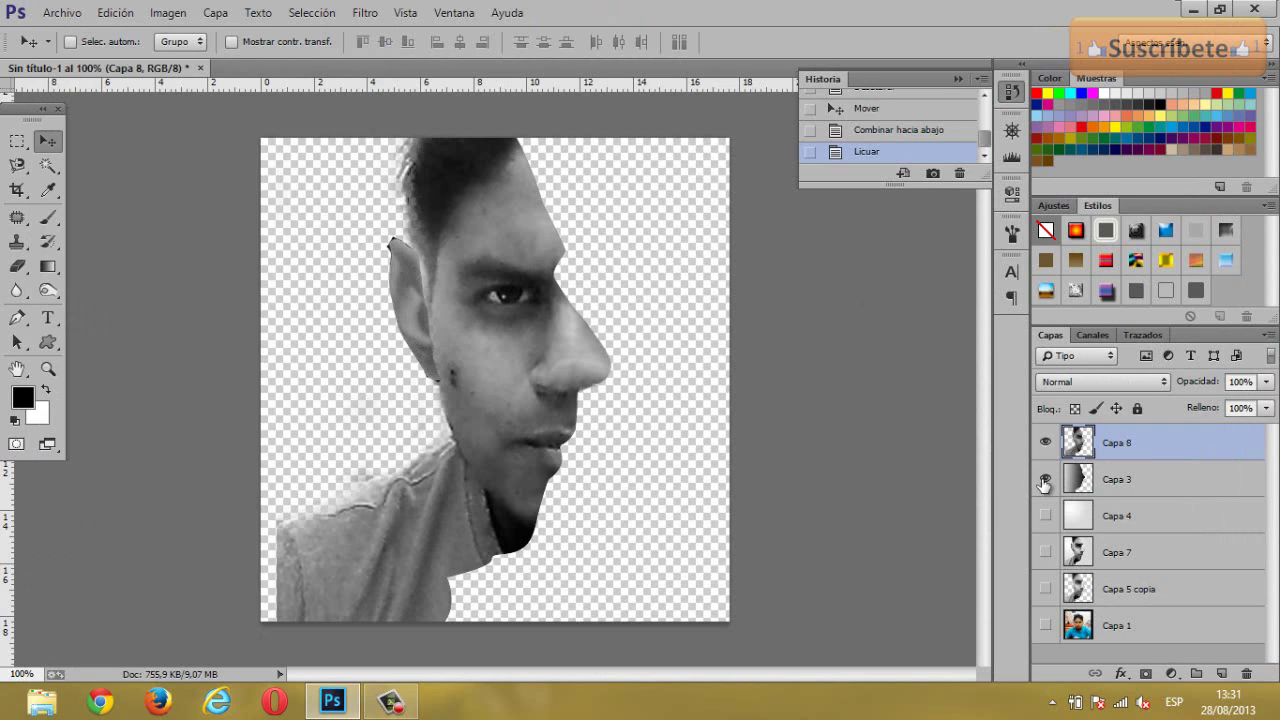
click(1045, 480)
click(1045, 480)
click(1046, 480)
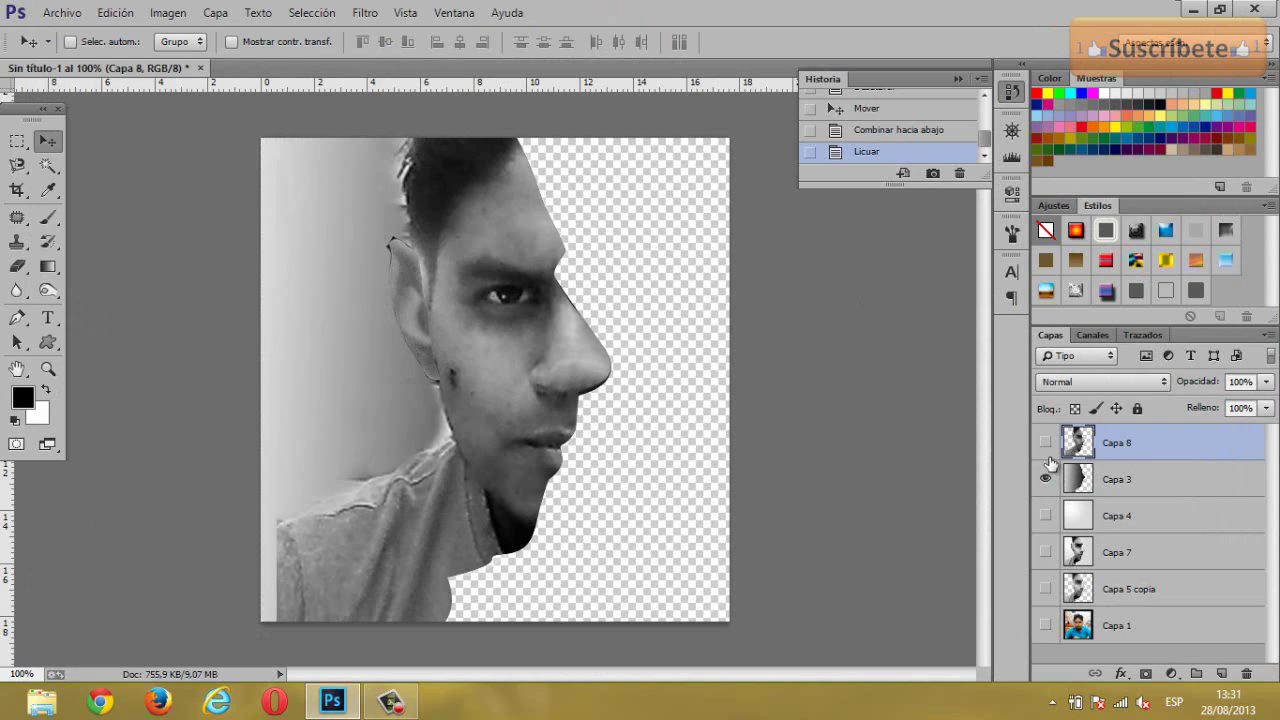
click(1045, 442)
click(1045, 480)
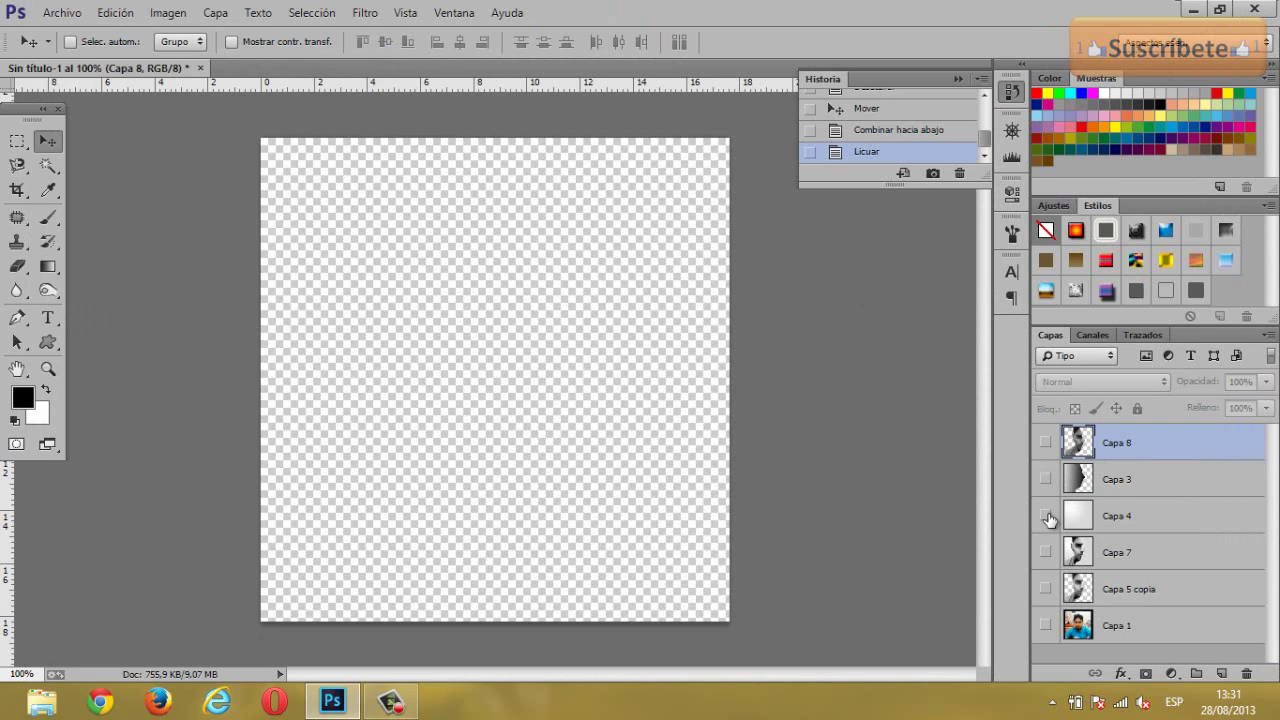
click(1045, 515)
click(1075, 517)
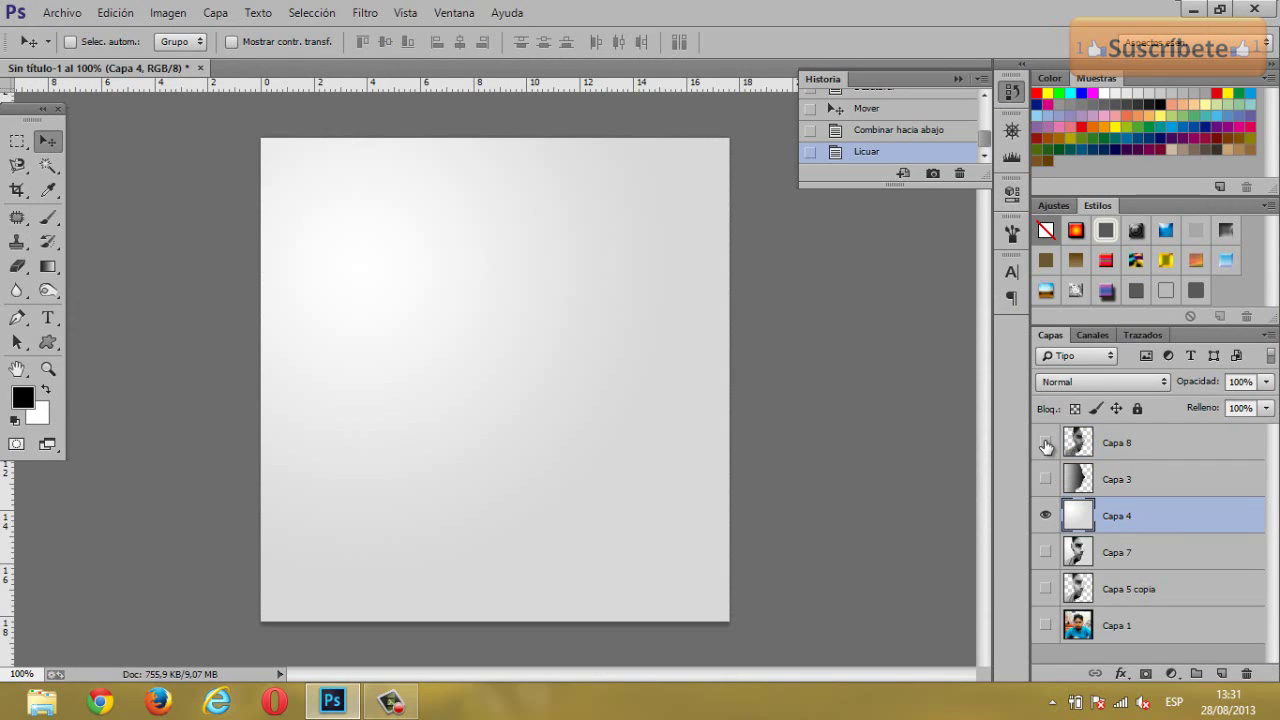
click(1045, 443)
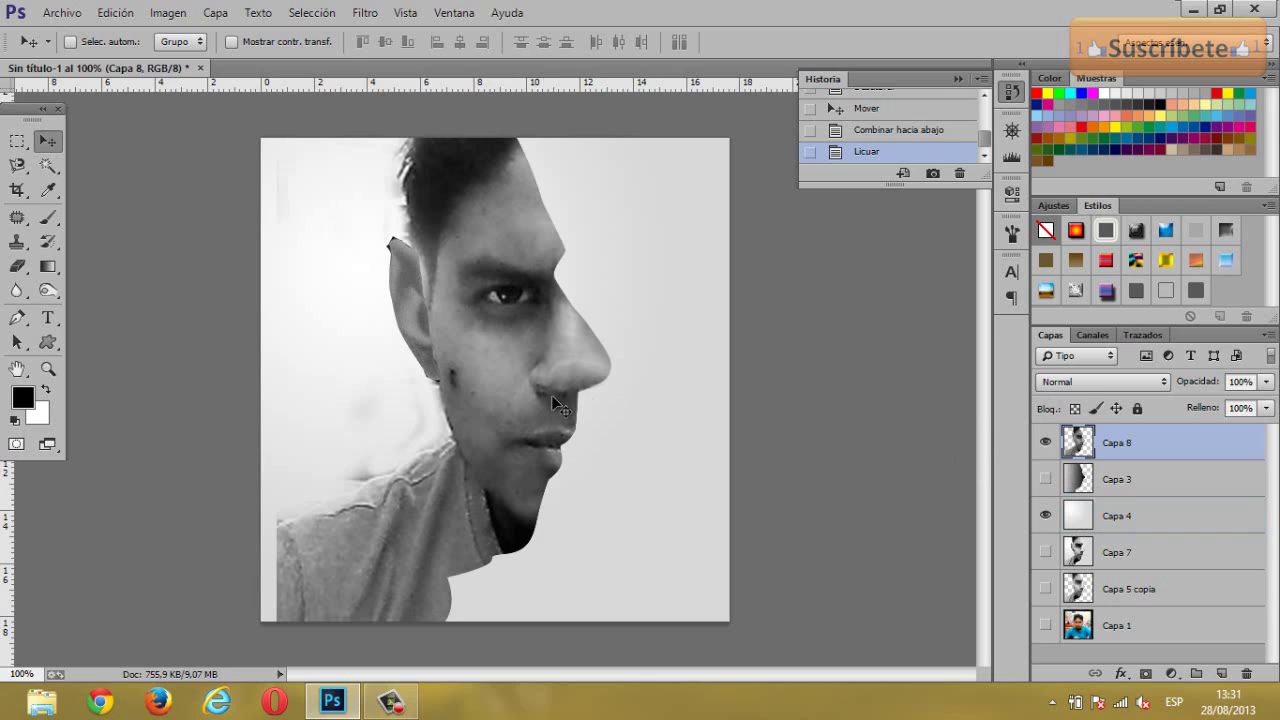
key(ctrl+t)
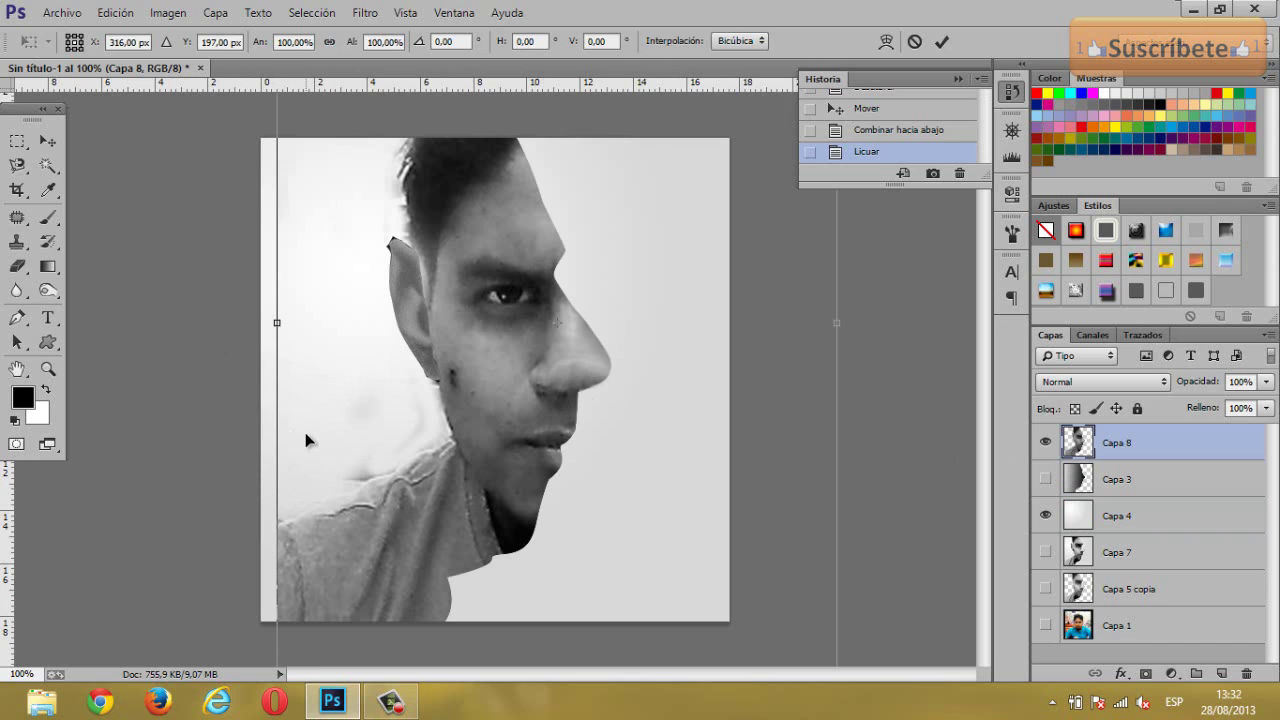
- Scale Capa 8 up slightly twice, from bottom-left and top-right corners, to about 101.6%
key(ctrl+minus)
drag(343, 580, 334, 589)
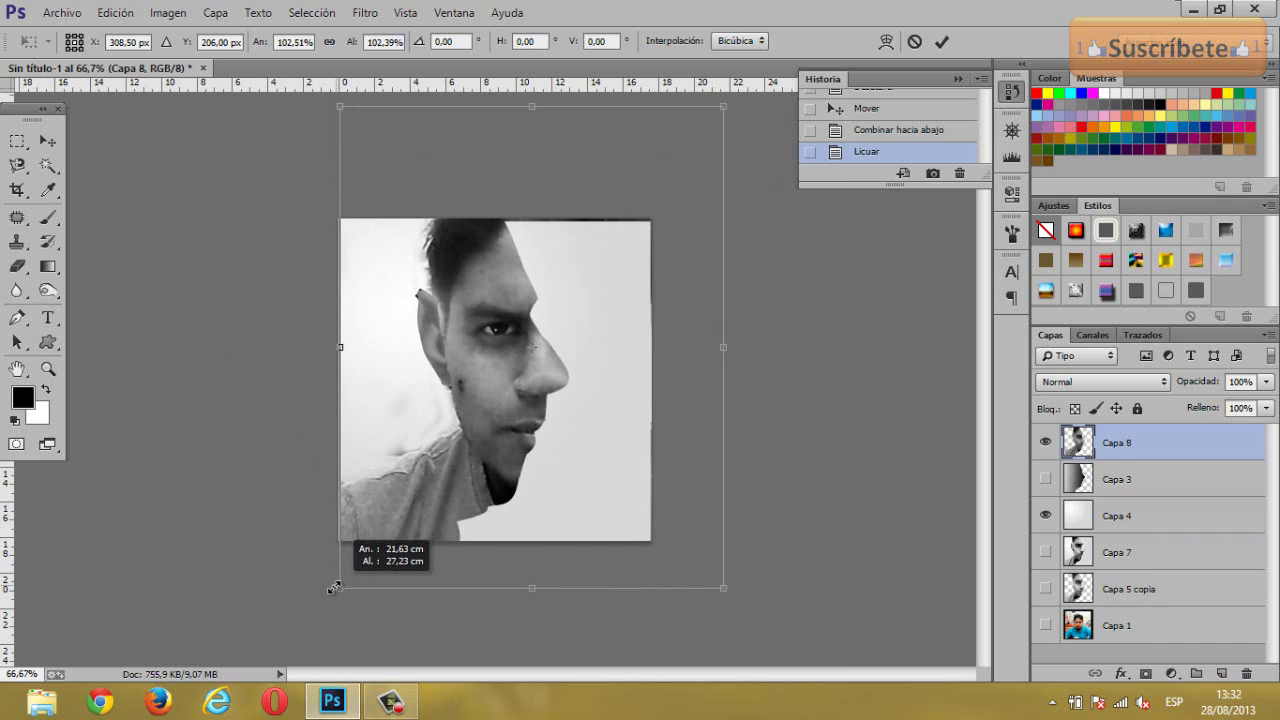
key(Return)
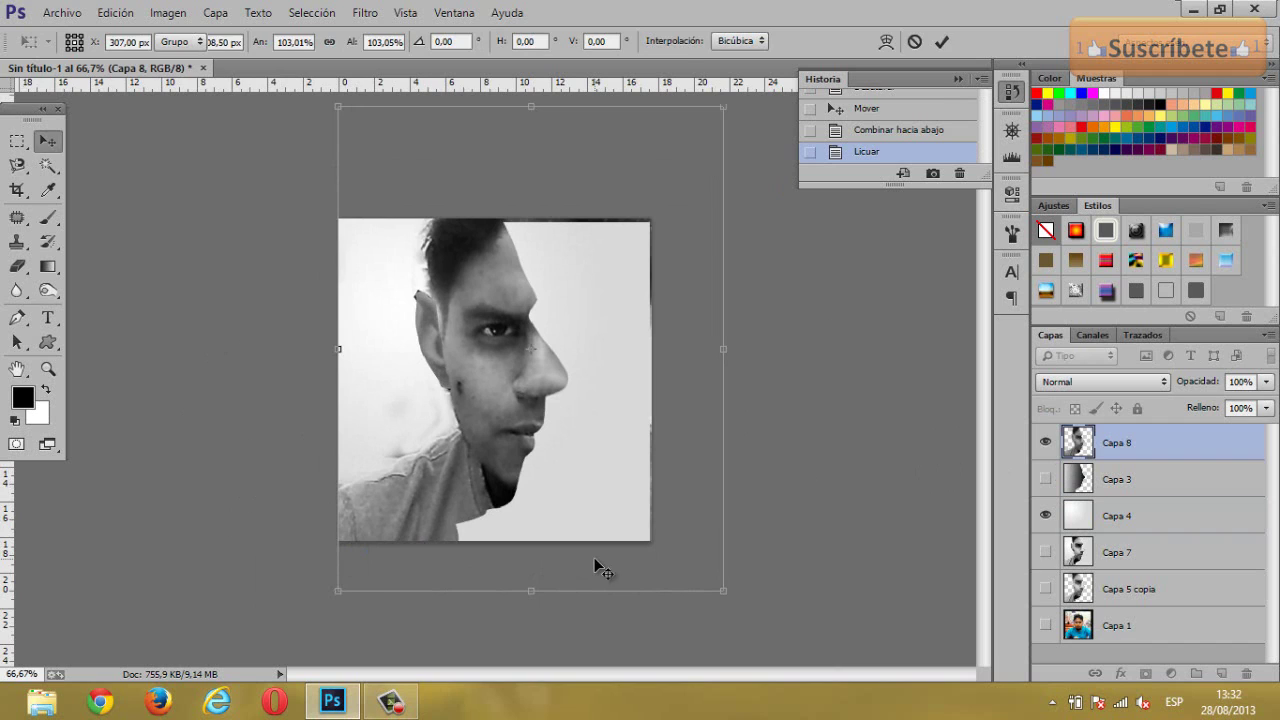
key(ctrl+t)
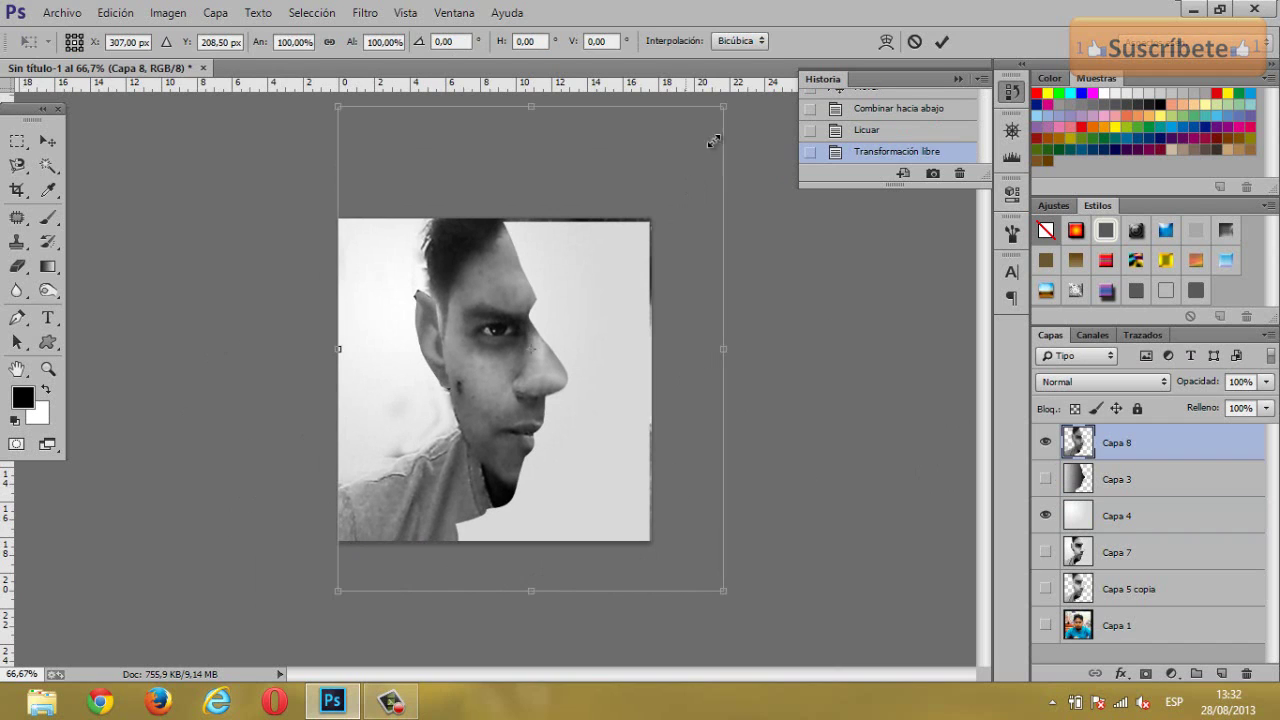
drag(730, 98, 734, 94)
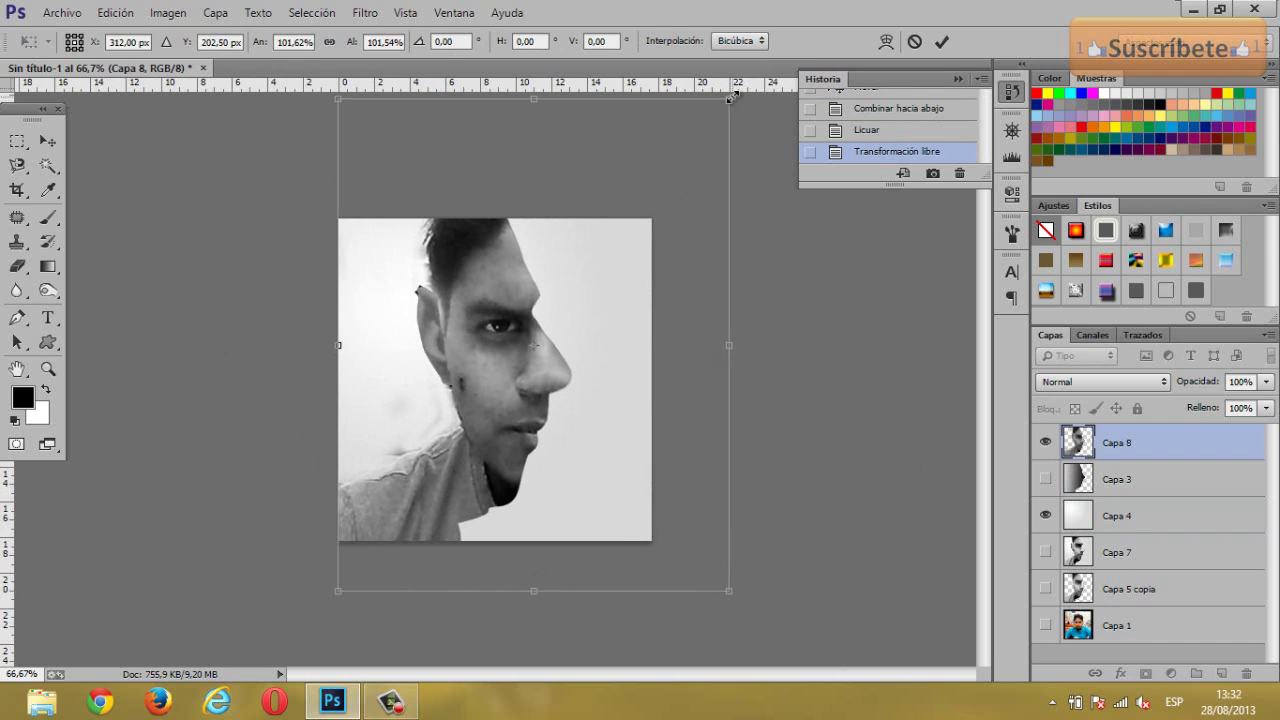
key(Return)
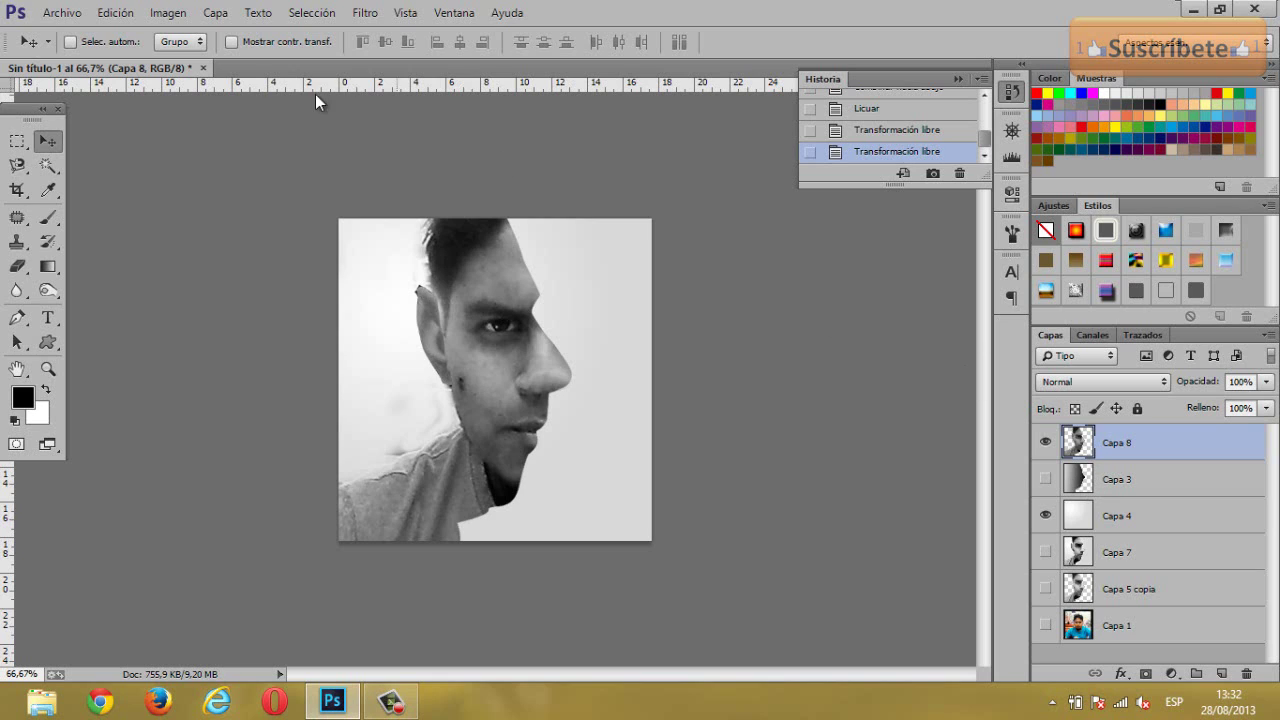
- Apply Brightness/Contrast to Capa 8's face with brightness 26 and contrast 49
click(174, 18)
mouse_move(270, 60)
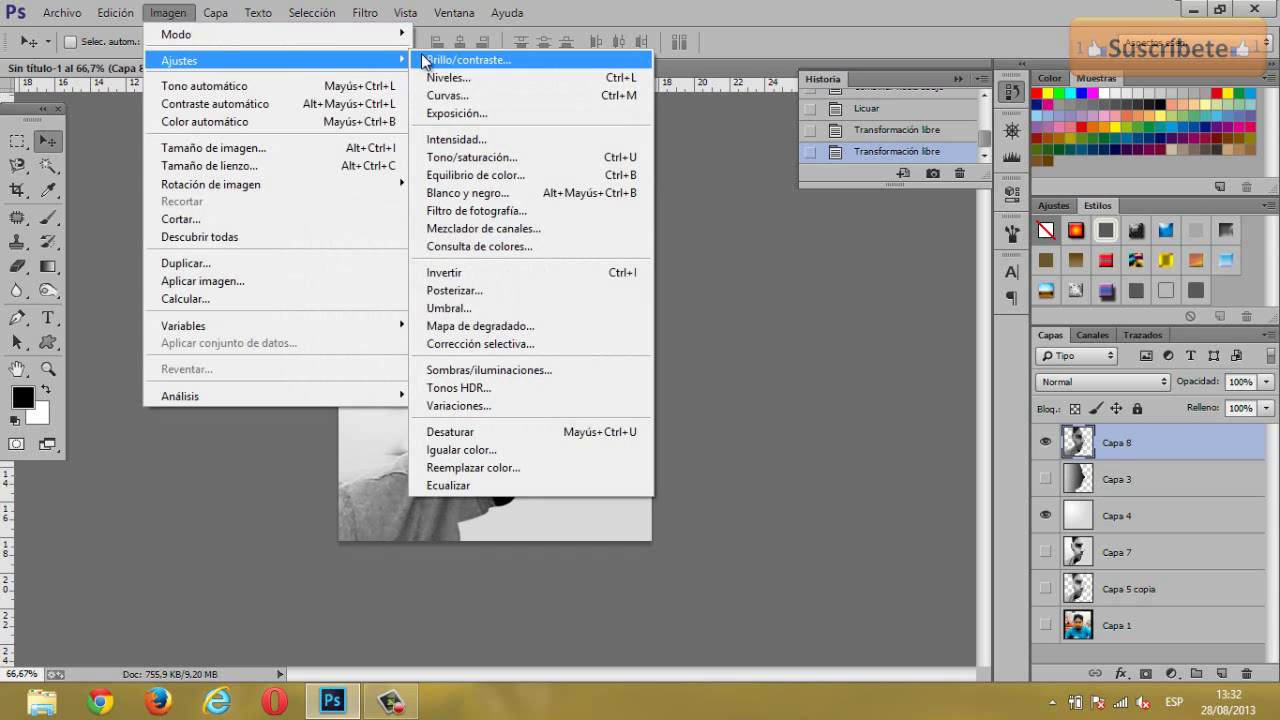
click(690, 60)
drag(883, 273, 929, 280)
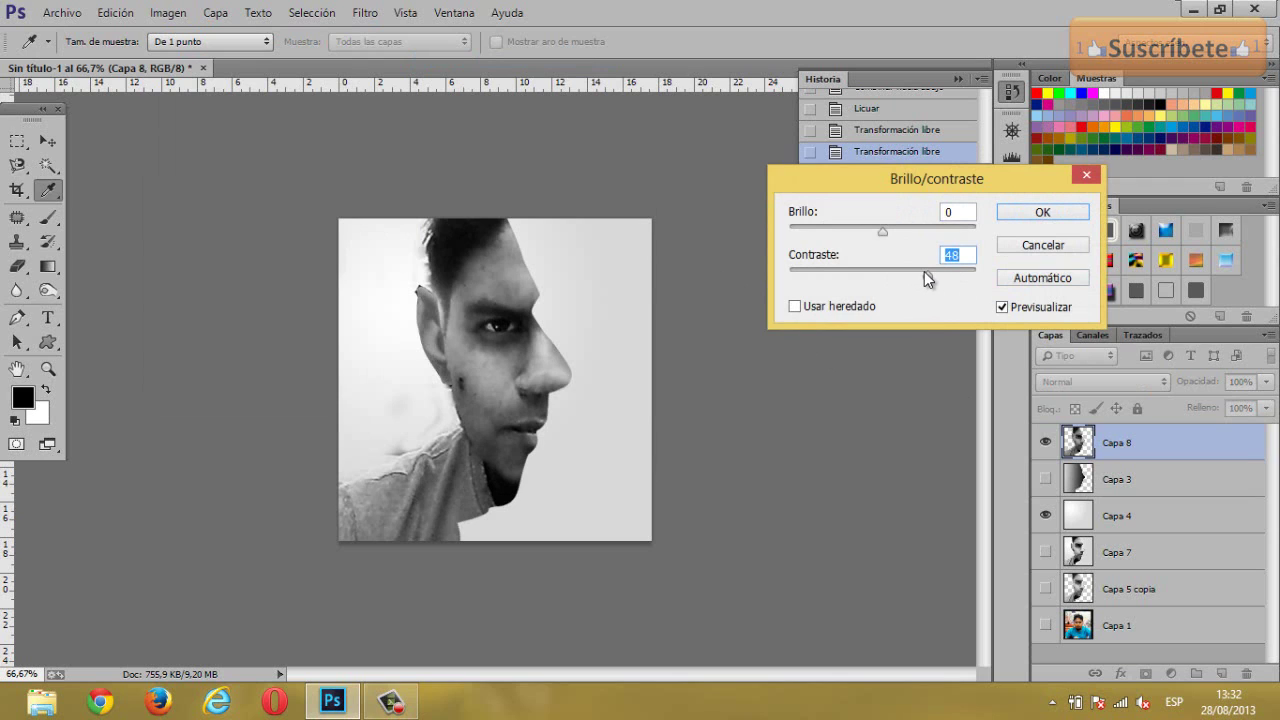
click(899, 231)
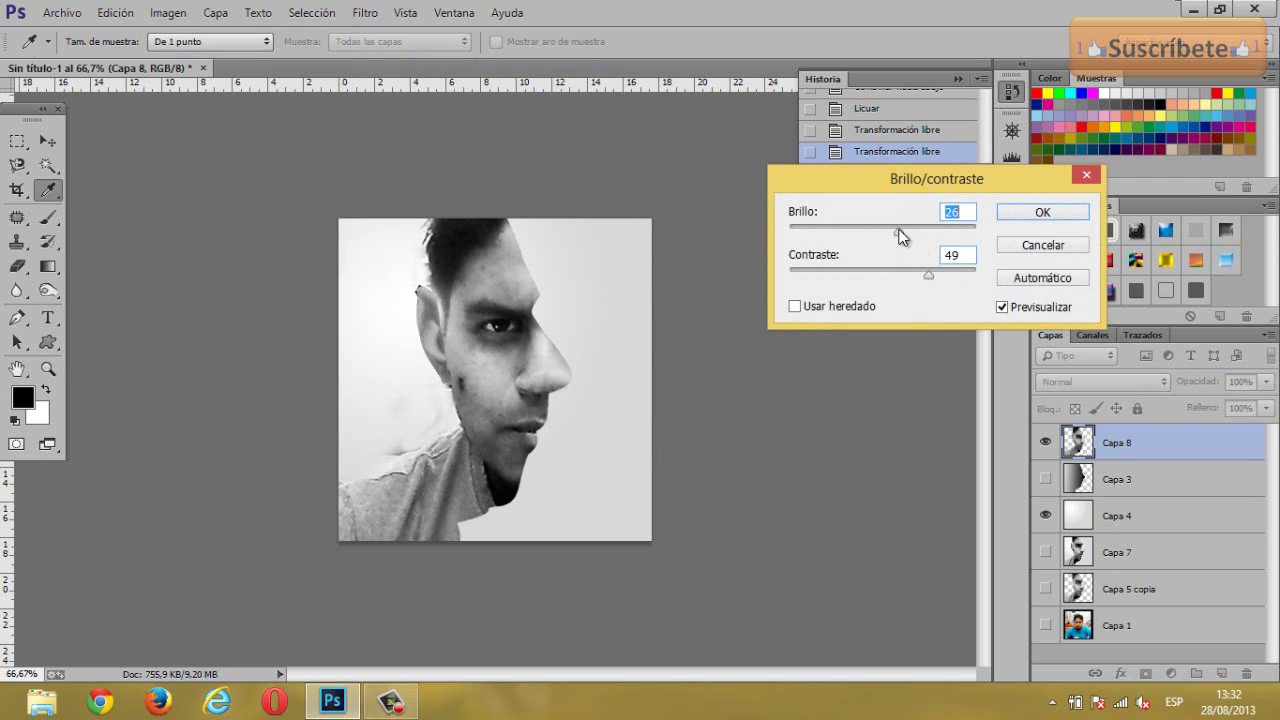
click(1043, 213)
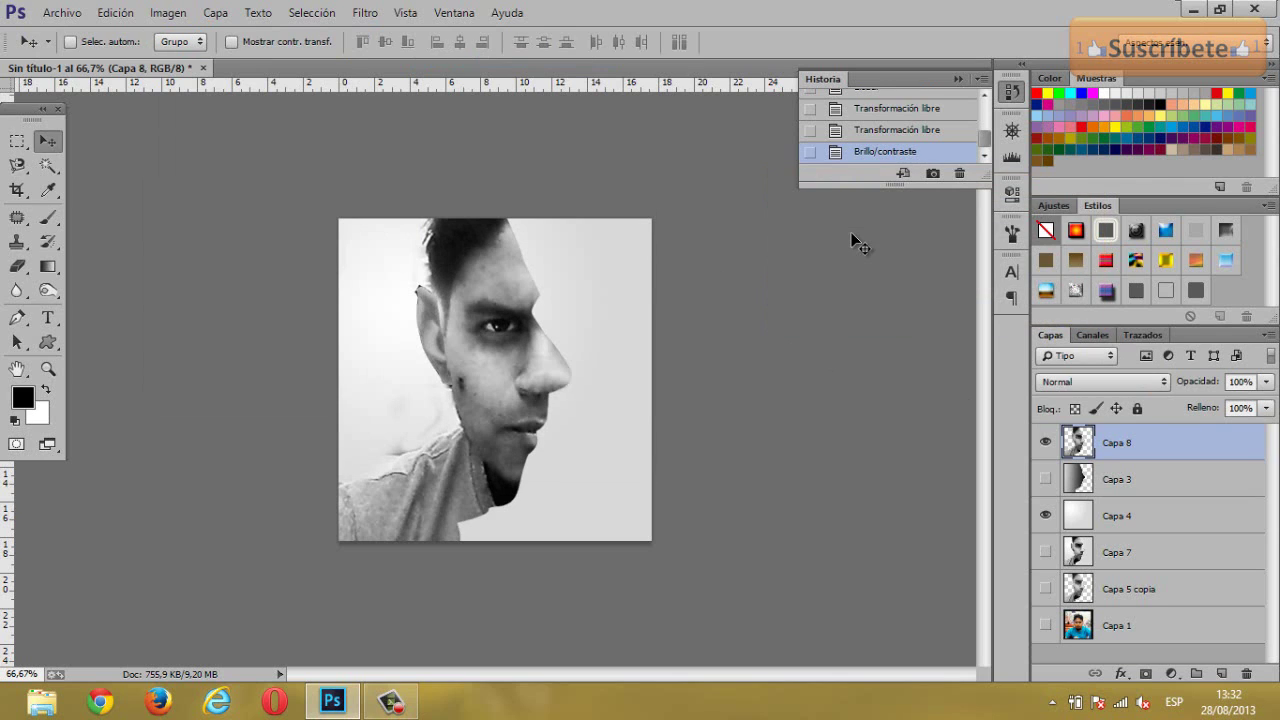
key(ctrl+plus)
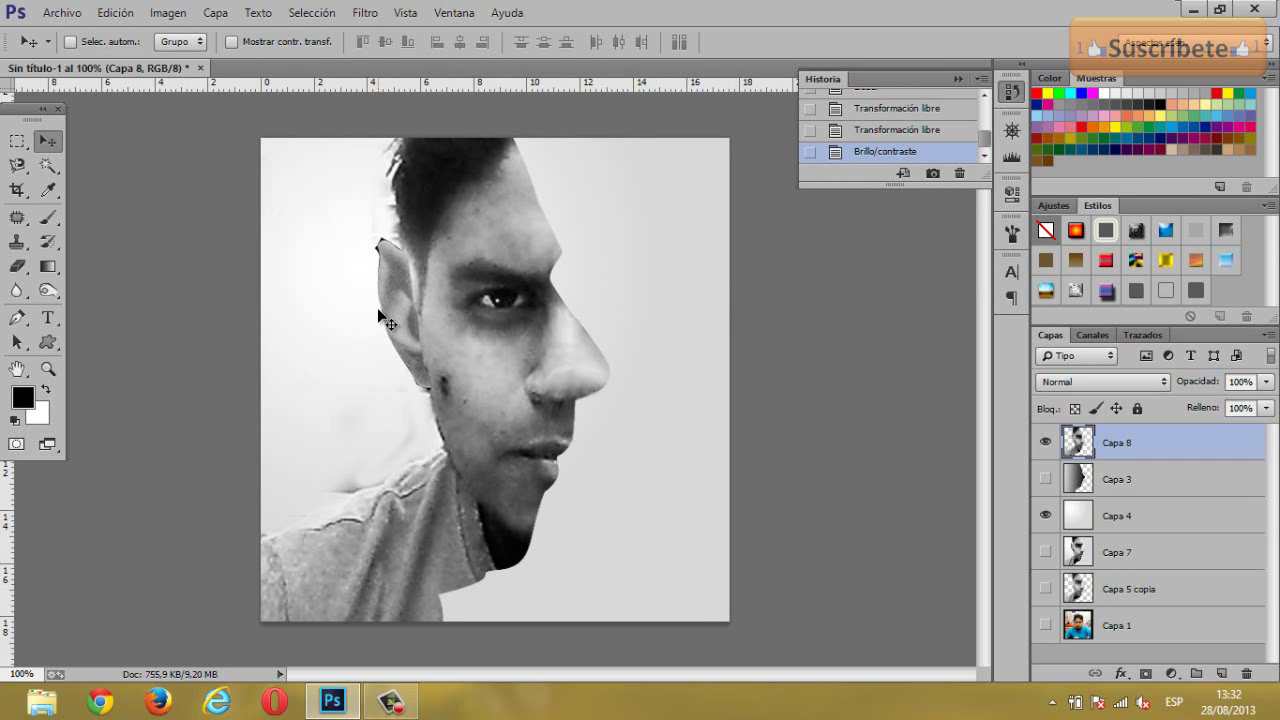
- Erase a small spot and stray pixels near the hair on Capa 8
click(17, 266)
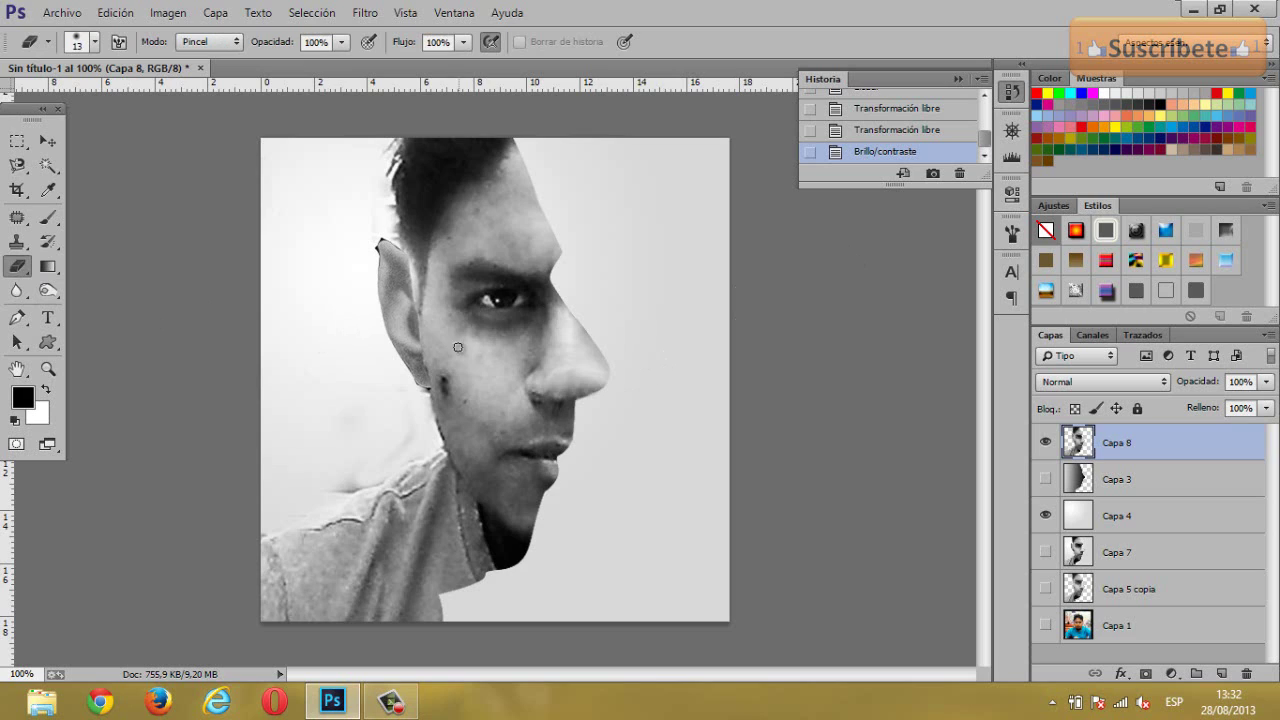
click(340, 477)
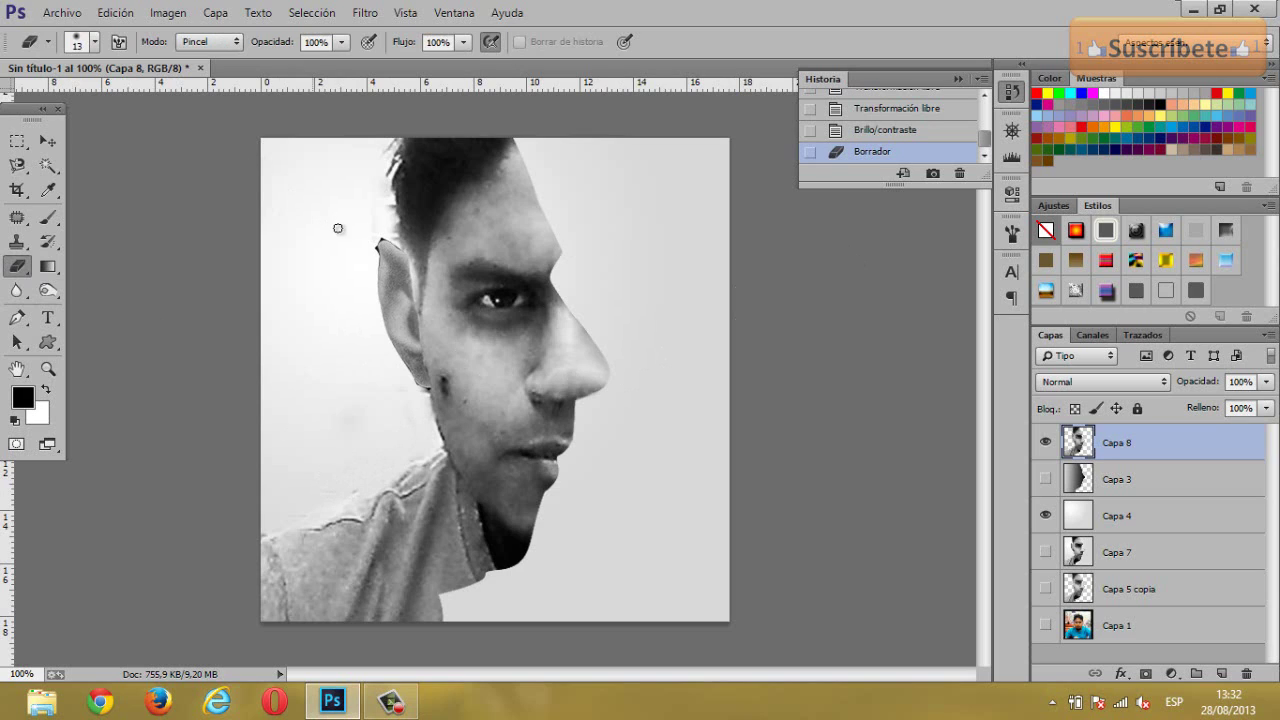
drag(338, 228, 375, 170)
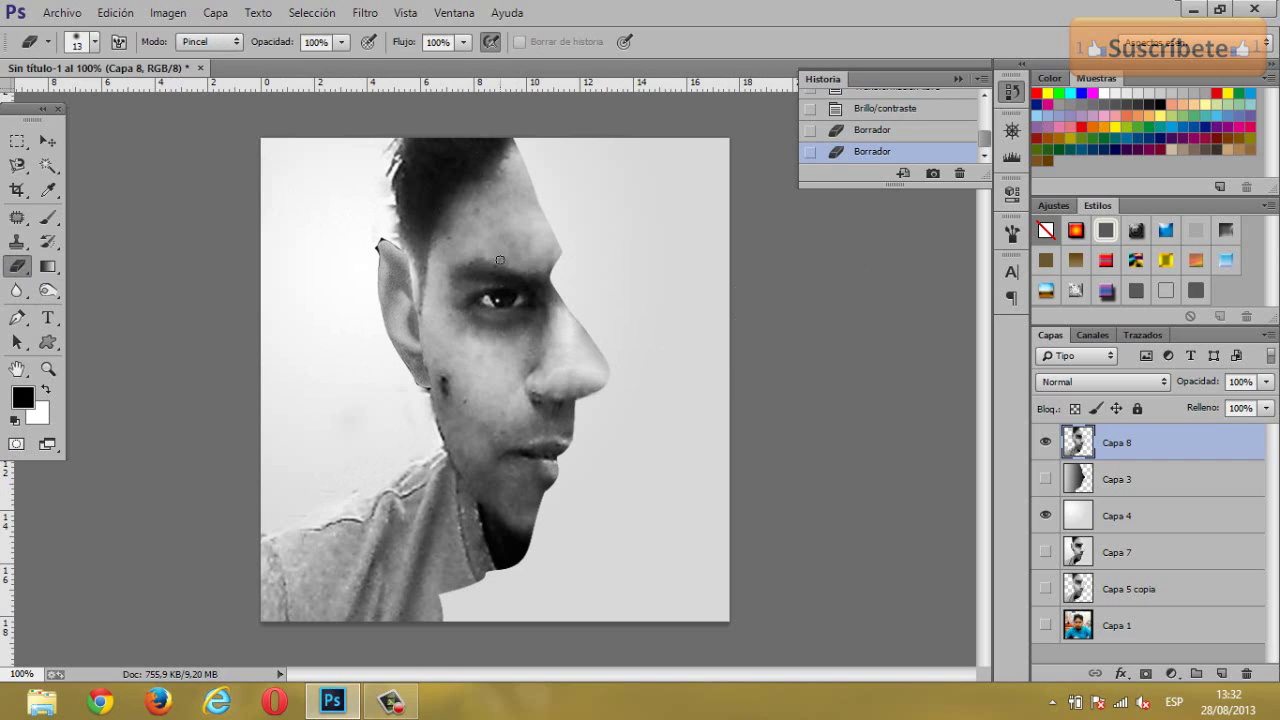
- Hide gradient Capa 4 and briefly check original photo Capa 1, leaving only Capa 8 visible
click(1044, 513)
click(1045, 442)
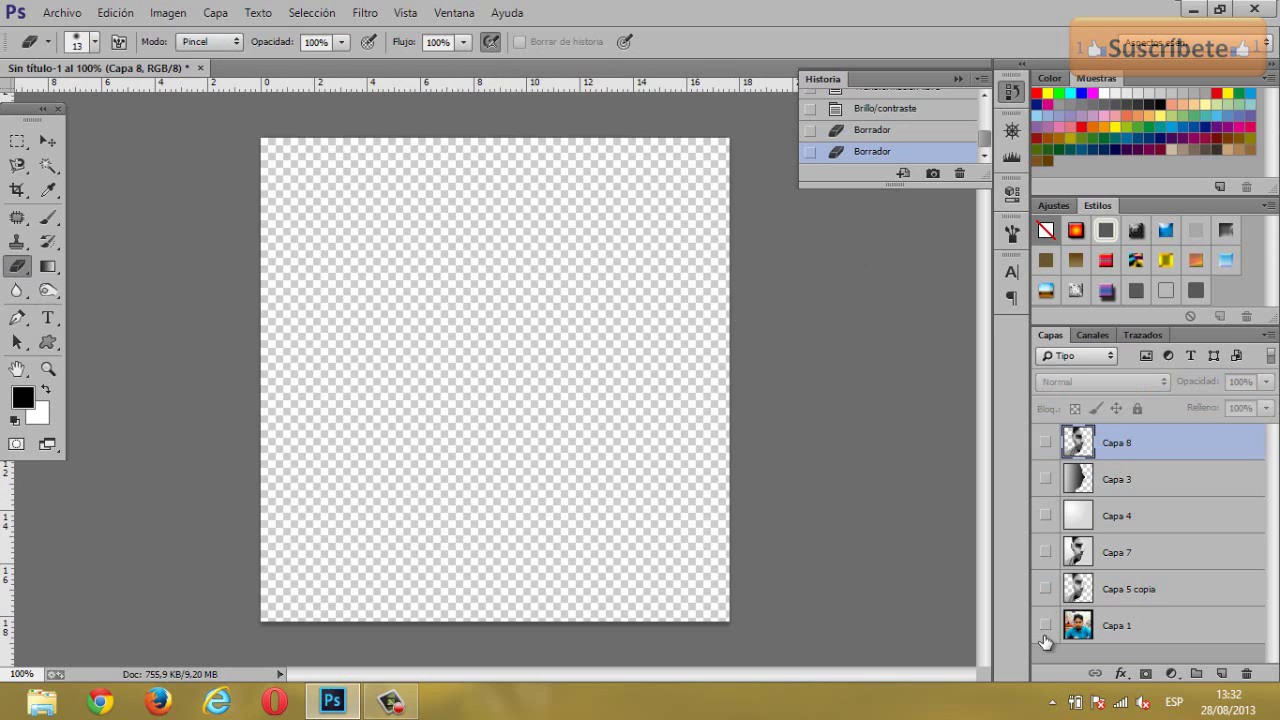
click(1045, 625)
click(1045, 625)
click(1045, 442)
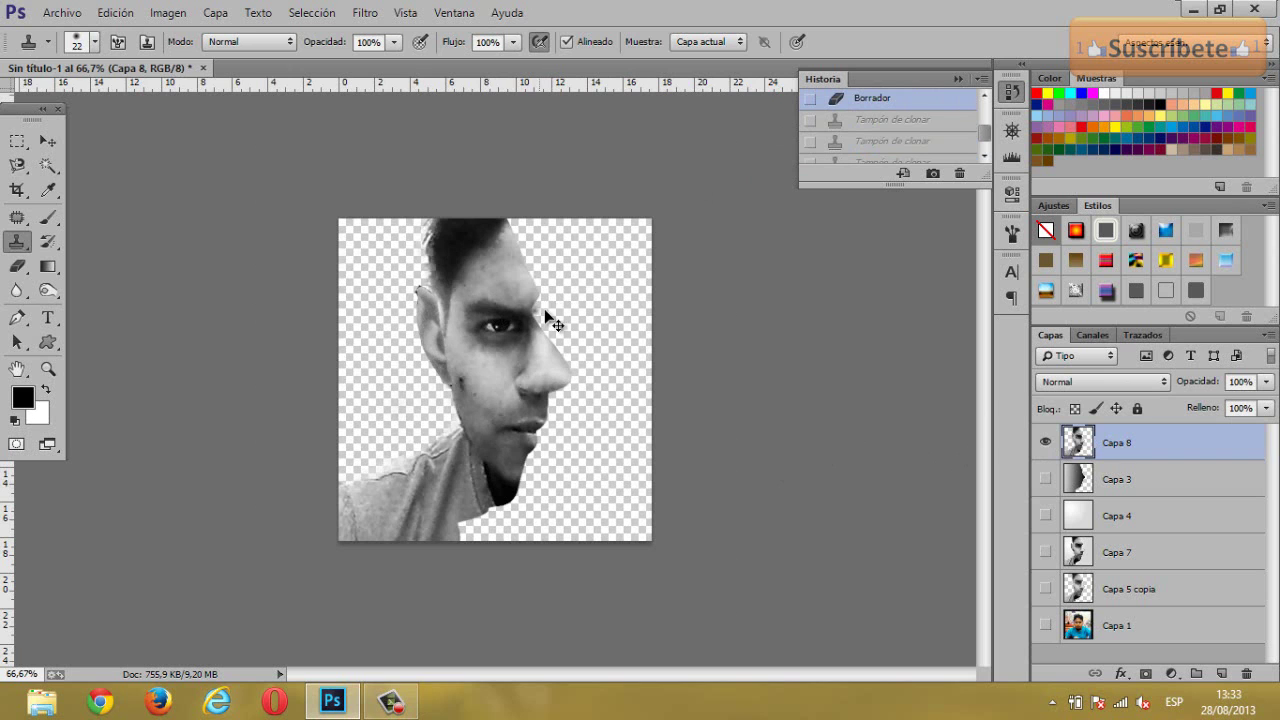
- Inspect the eye area up close, then show gradient Capa 4 again and pick the Eraser
key(ctrl+plus)
key(ctrl+plus)
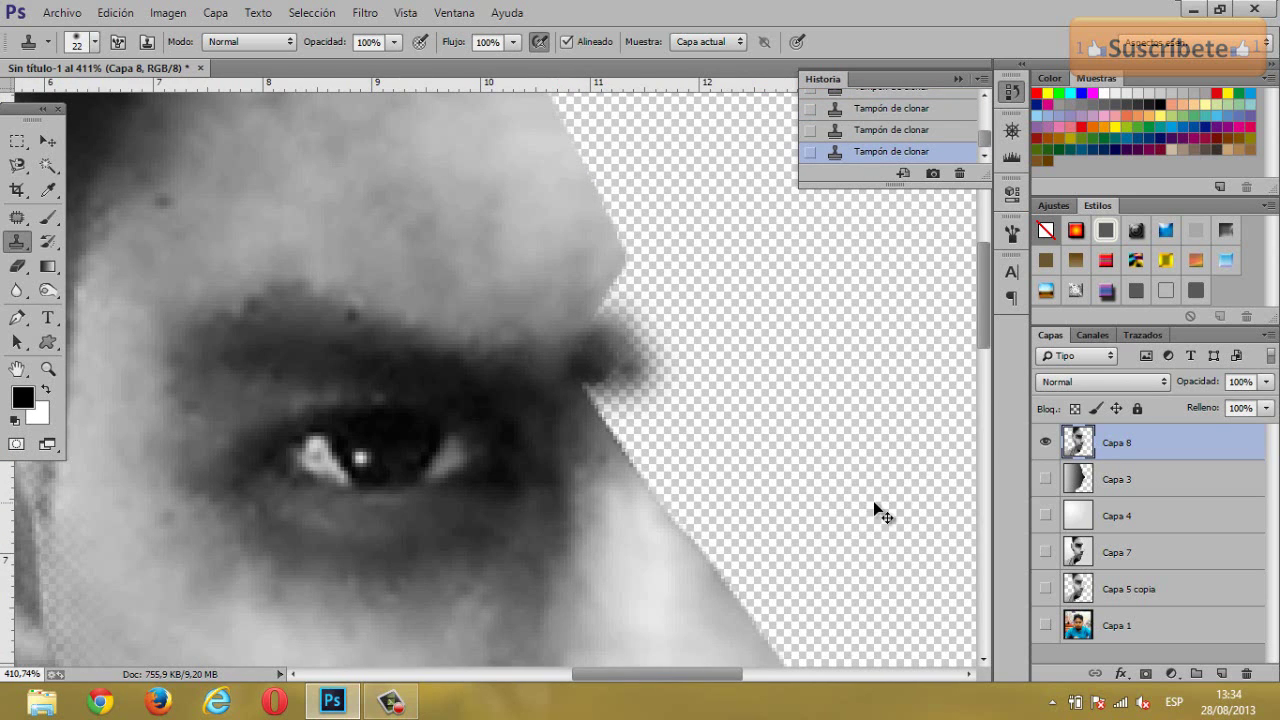
key(ctrl+1)
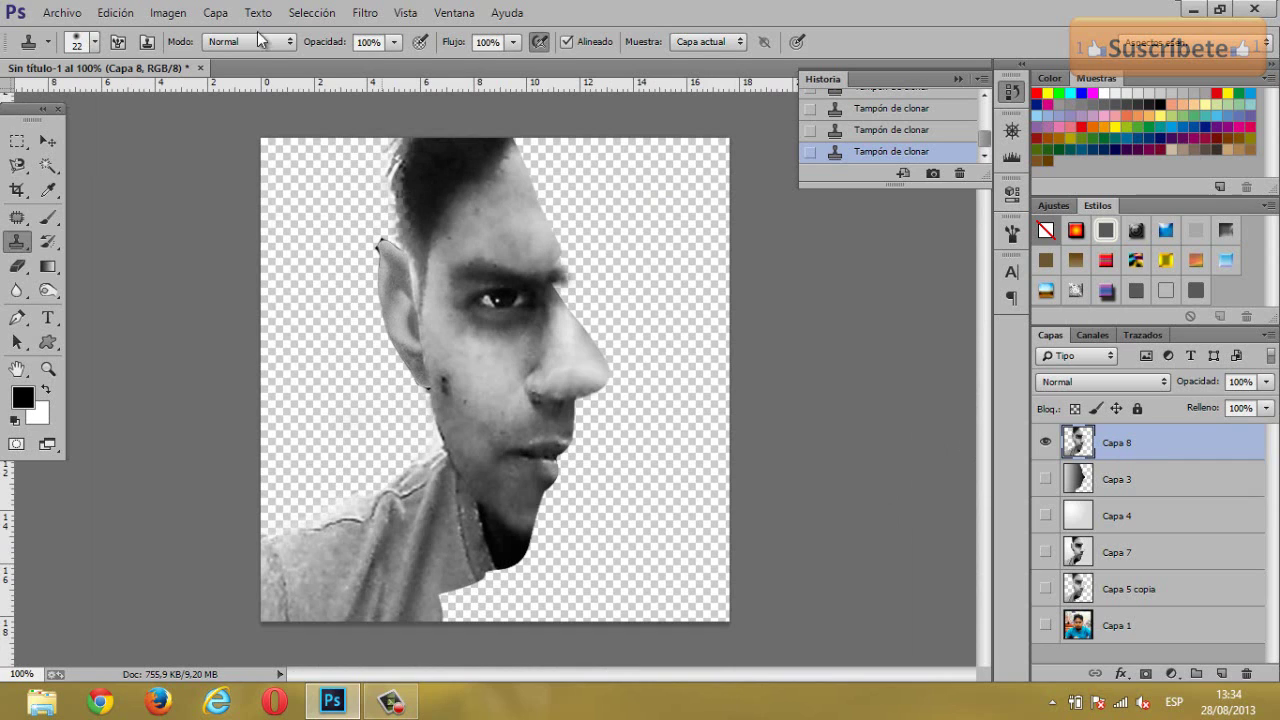
click(1045, 515)
key(e)
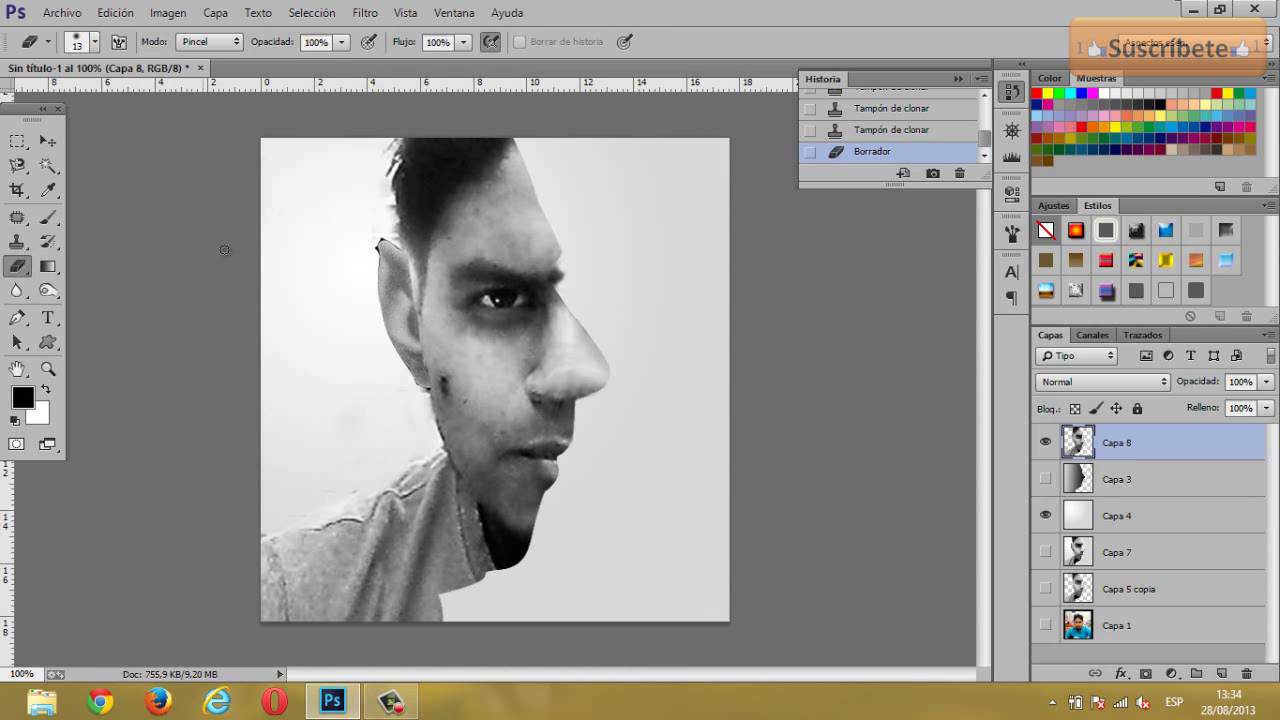
- Erase the dark ear tip and the dark patch below the ear on Capa 8
drag(371, 248, 390, 237)
drag(414, 402, 418, 390)
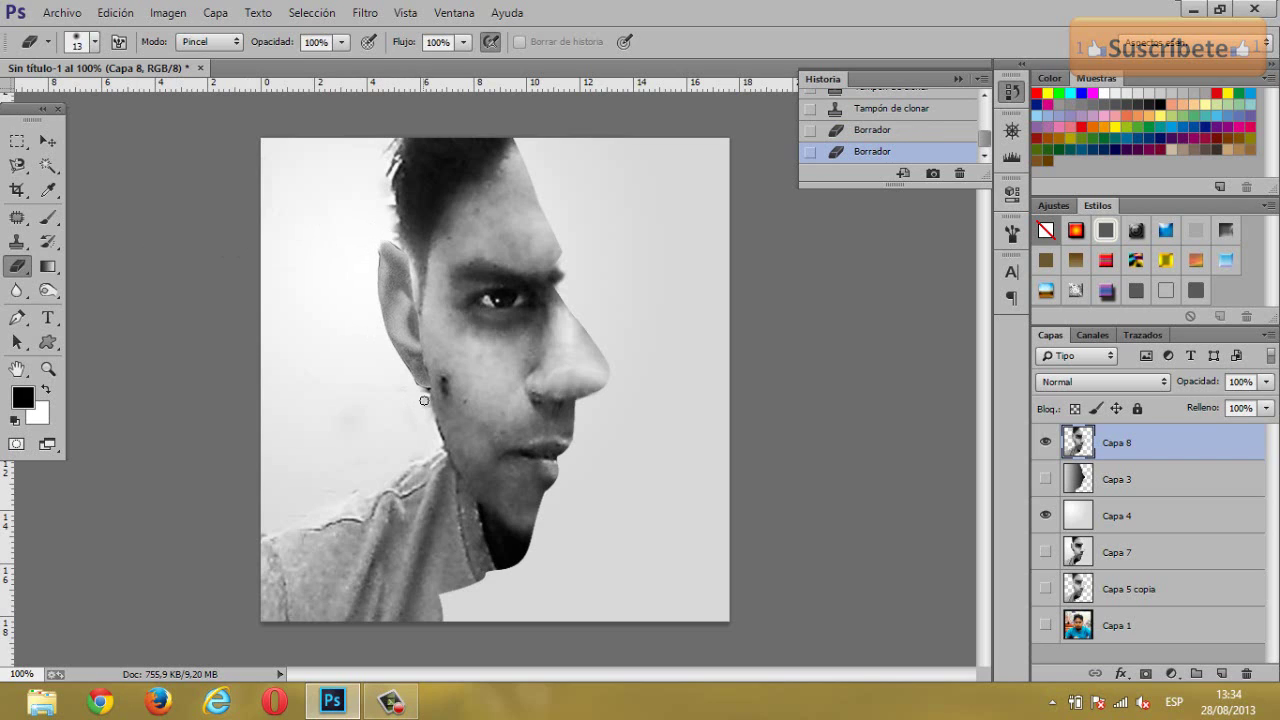